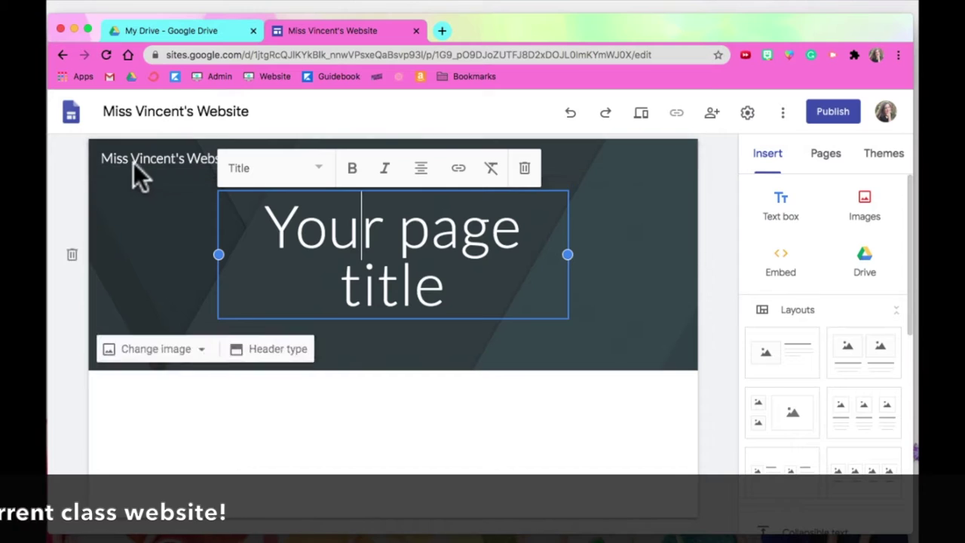
Replace the placeholder page title with the text 'Welcome to 4th Grade'.
{"action": "triple_click", "coordinate": [355, 239]}
{"action": "type", "text": "Welcoem"}
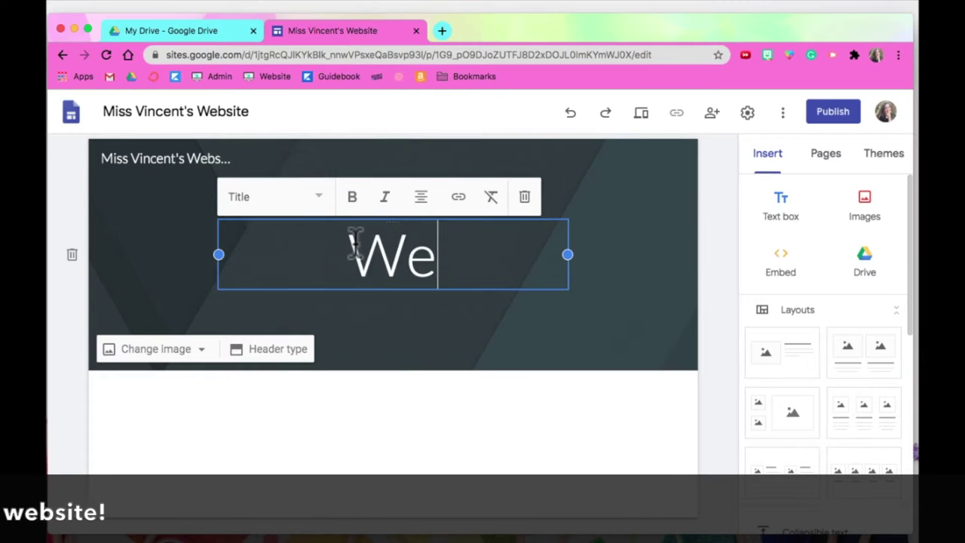
{"action": "key", "text": "BackSpace"}
{"action": "key", "text": "BackSpace"}
{"action": "type", "text": "me to 4th g"}
{"action": "key", "text": "BackSpace"}
{"action": "type", "text": "Grade"}
Widen the title box toward the left, leaving its text style unchanged.
{"action": "left_click", "coordinate": [317, 170]}
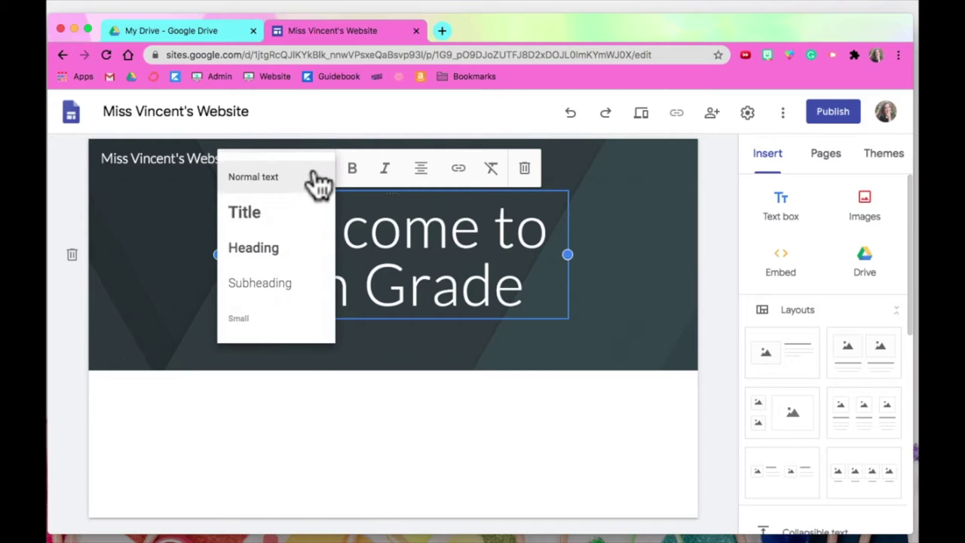
{"action": "left_click", "coordinate": [477, 434]}
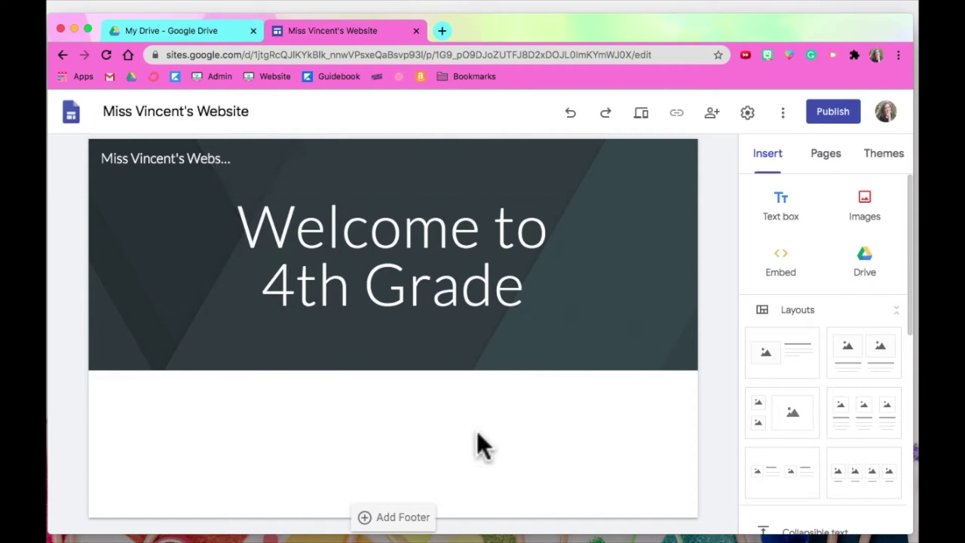
{"action": "left_click", "coordinate": [397, 279]}
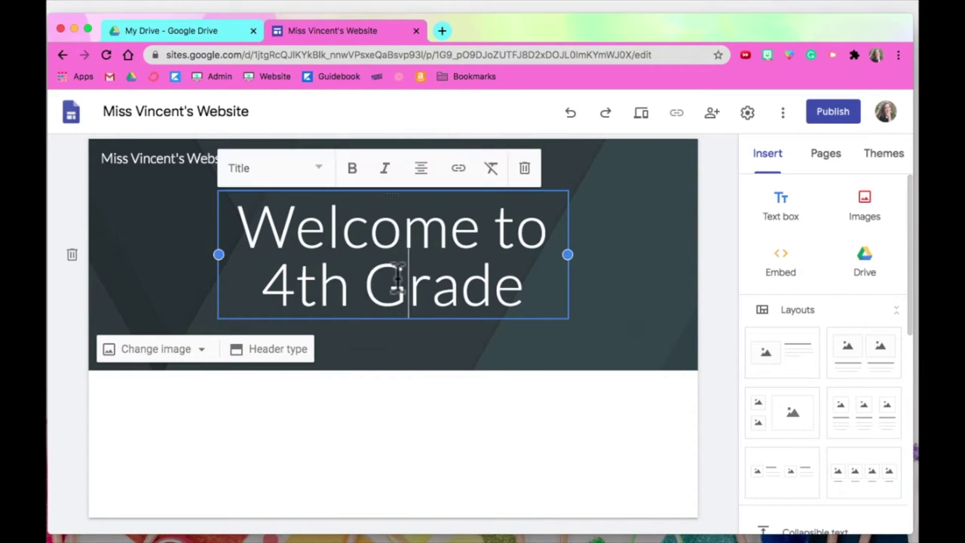
{"action": "left_click_drag", "start_coordinate": [218, 254], "coordinate": [128, 263]}
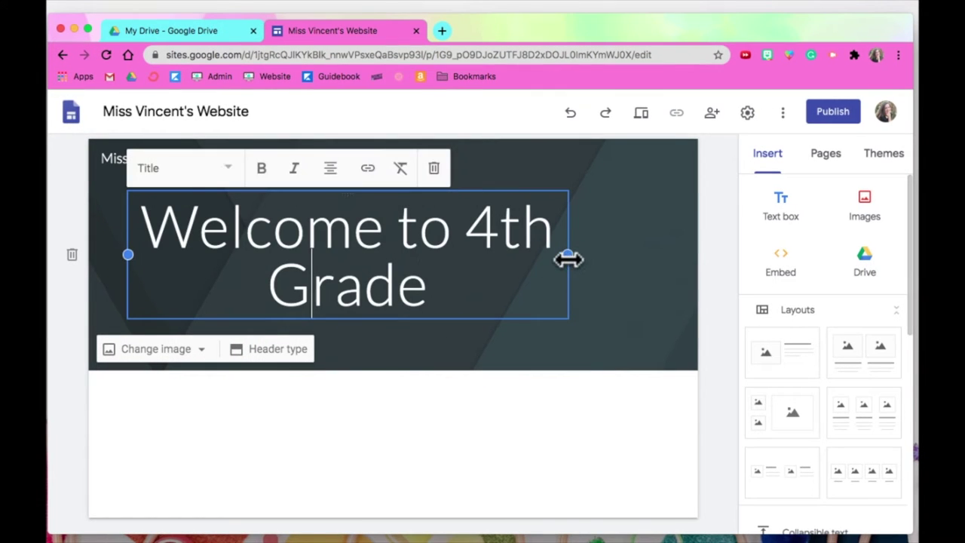
{"action": "left_click", "coordinate": [586, 175]}
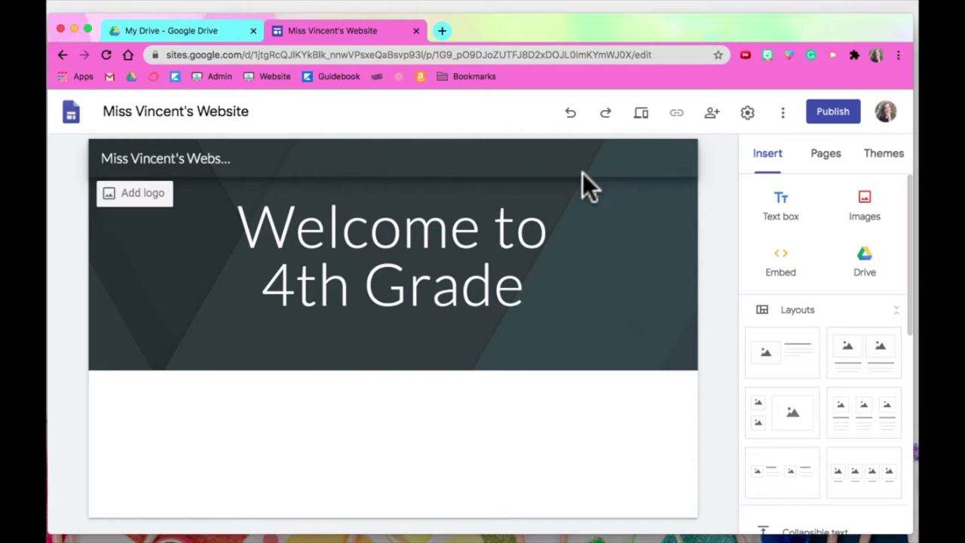
Preview the Simple theme in pink, green, purple and black, keeping its font style.
{"action": "left_click", "coordinate": [894, 163]}
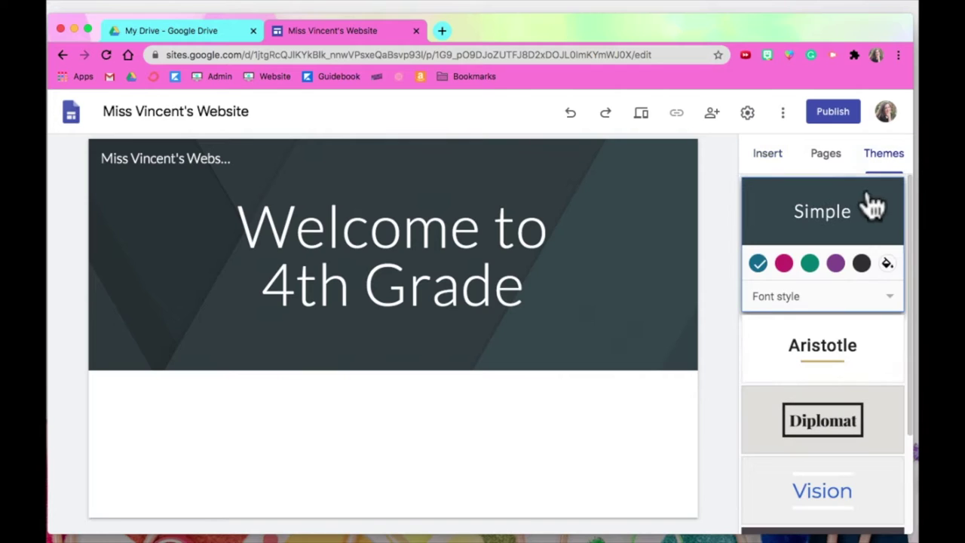
{"action": "scroll", "coordinate": [851, 337], "scroll_direction": "down", "scroll_amount": 4}
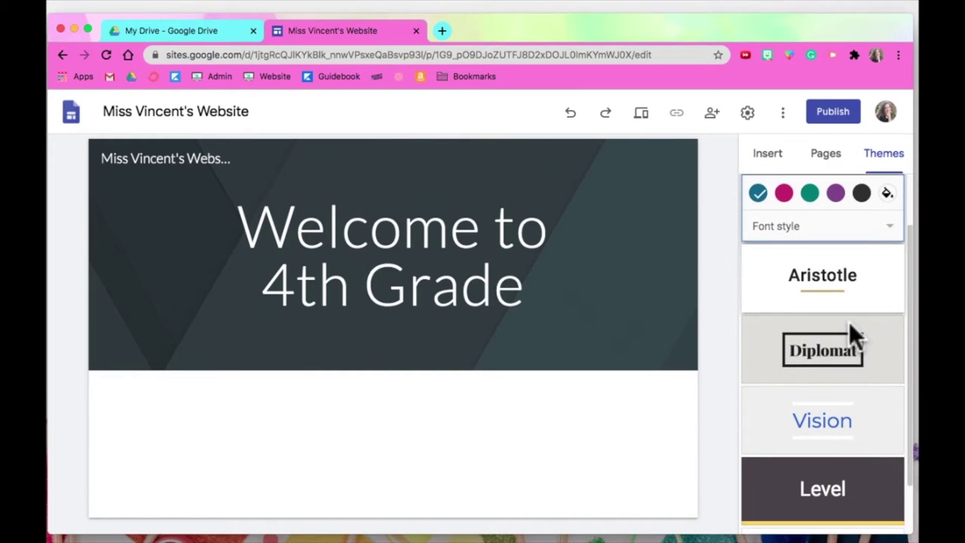
{"action": "scroll", "coordinate": [849, 322], "scroll_direction": "up", "scroll_amount": 4}
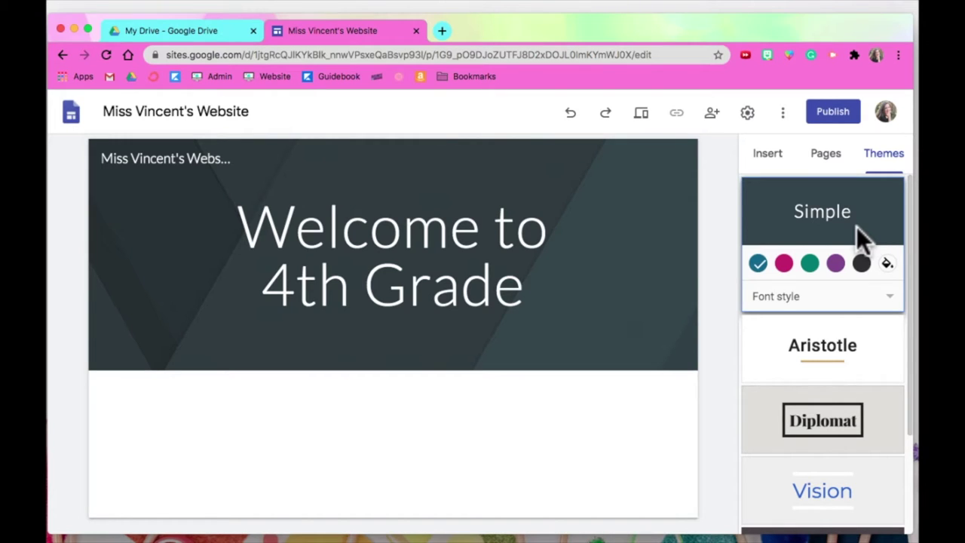
{"action": "left_click", "coordinate": [779, 264]}
{"action": "left_click", "coordinate": [808, 261]}
{"action": "left_click", "coordinate": [835, 262]}
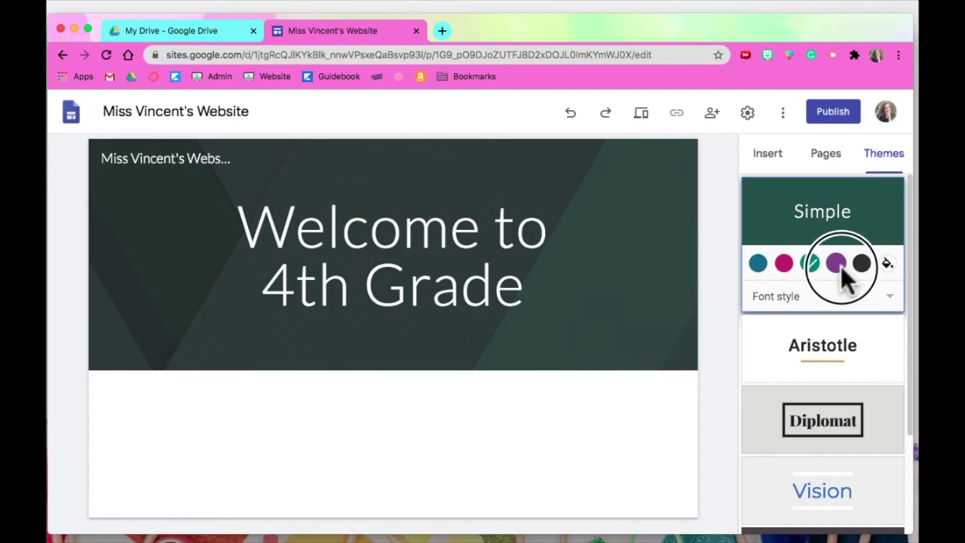
{"action": "left_click", "coordinate": [862, 262]}
{"action": "left_click", "coordinate": [784, 302]}
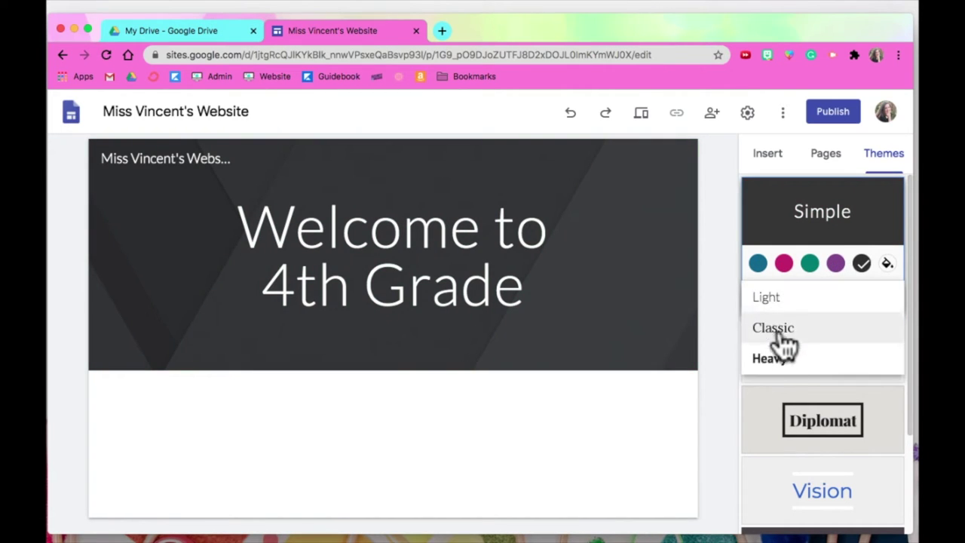
{"action": "left_click", "coordinate": [780, 396]}
Try the Aristotle, Diplomat, Vision, Level and Impression themes, including Vision in pink and purple.
{"action": "left_click", "coordinate": [802, 361]}
{"action": "left_click", "coordinate": [814, 421]}
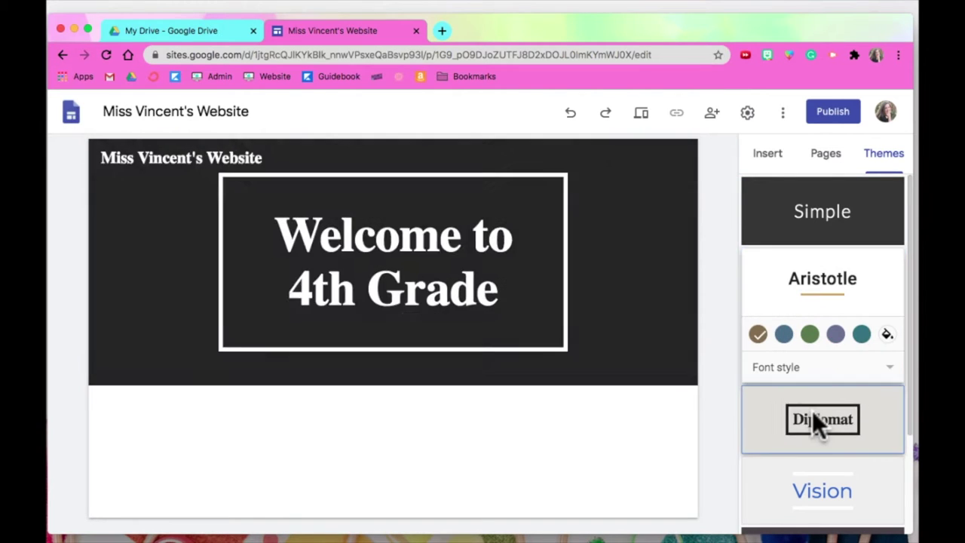
{"action": "scroll", "coordinate": [867, 407], "scroll_direction": "down", "scroll_amount": 2}
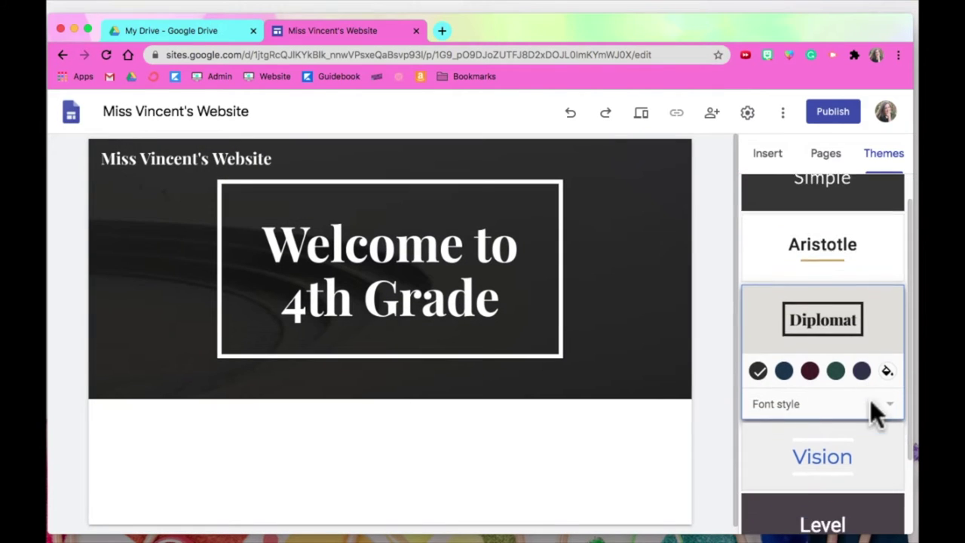
{"action": "left_click", "coordinate": [832, 426]}
{"action": "scroll", "coordinate": [825, 415], "scroll_direction": "down", "scroll_amount": 2}
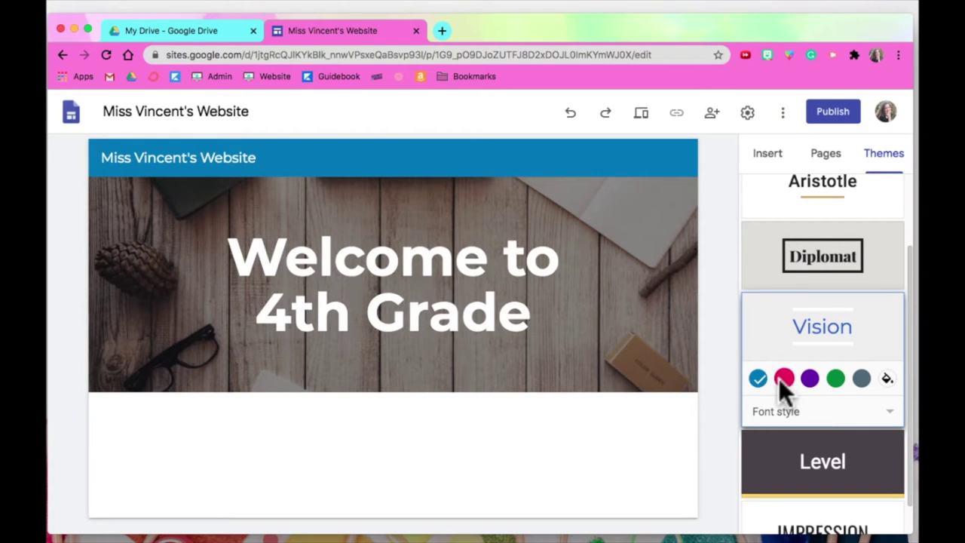
{"action": "left_click", "coordinate": [784, 379]}
{"action": "left_click", "coordinate": [812, 380]}
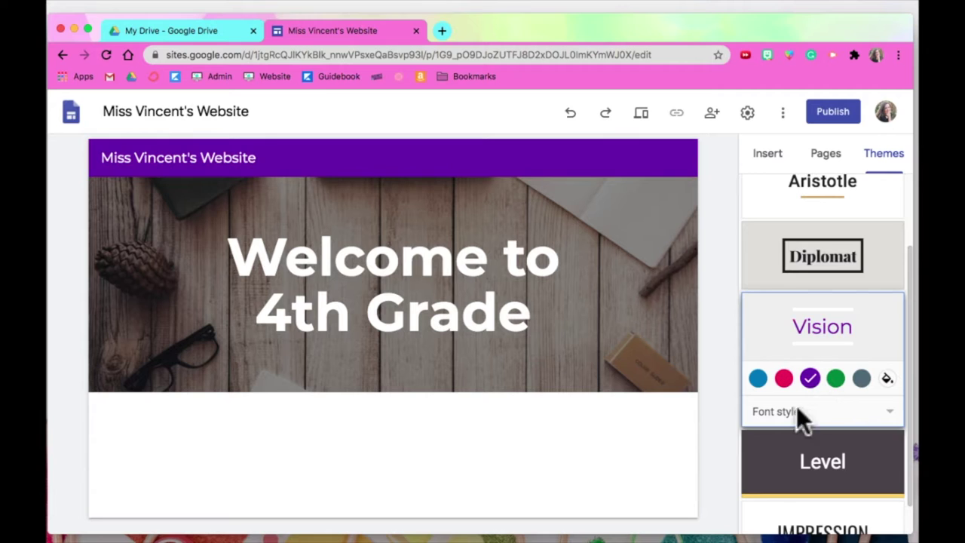
{"action": "scroll", "coordinate": [840, 446], "scroll_direction": "down", "scroll_amount": 1}
{"action": "left_click", "coordinate": [835, 433]}
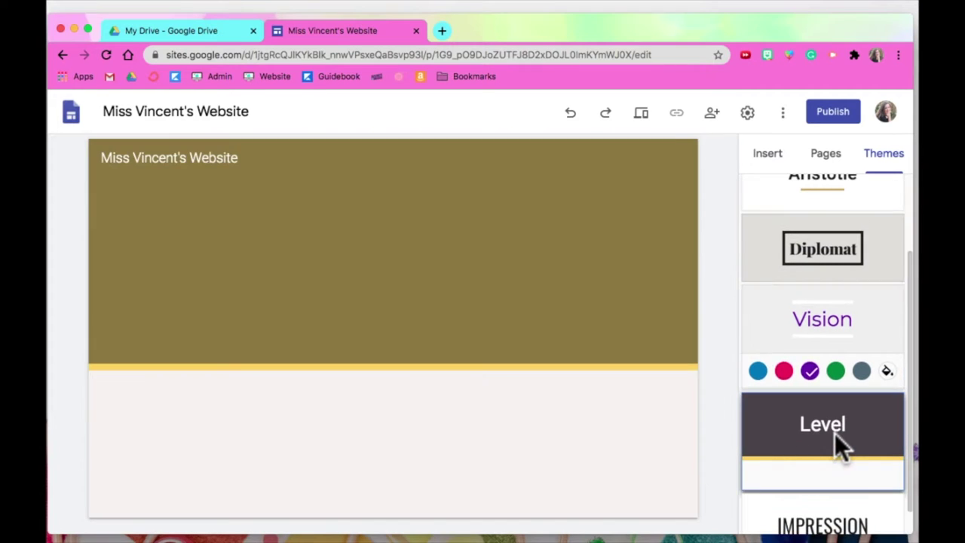
{"action": "scroll", "coordinate": [843, 474], "scroll_direction": "down", "scroll_amount": 2}
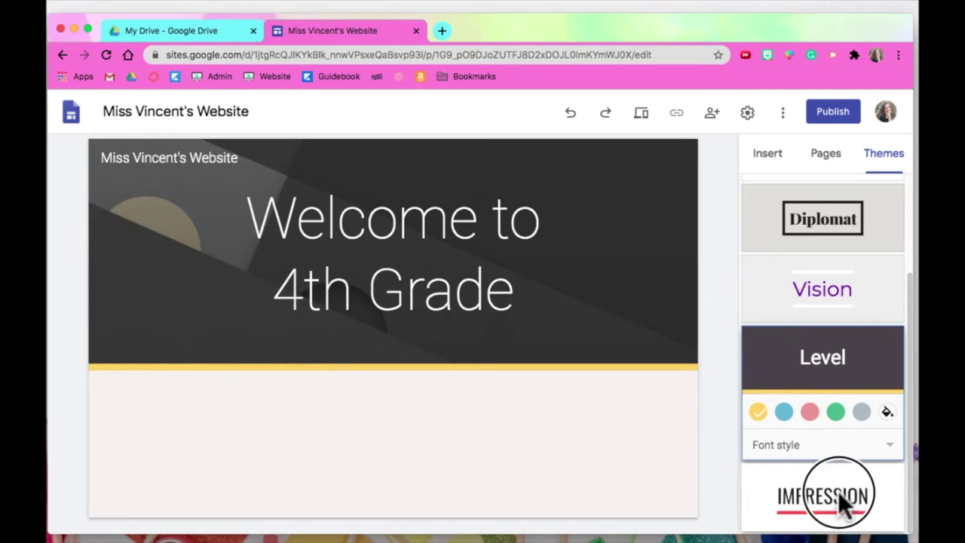
{"action": "left_click", "coordinate": [842, 499]}
{"action": "scroll", "coordinate": [867, 422], "scroll_direction": "up", "scroll_amount": 3}
Settle on the Vision theme in pink-red with its default font style.
{"action": "left_click", "coordinate": [832, 425]}
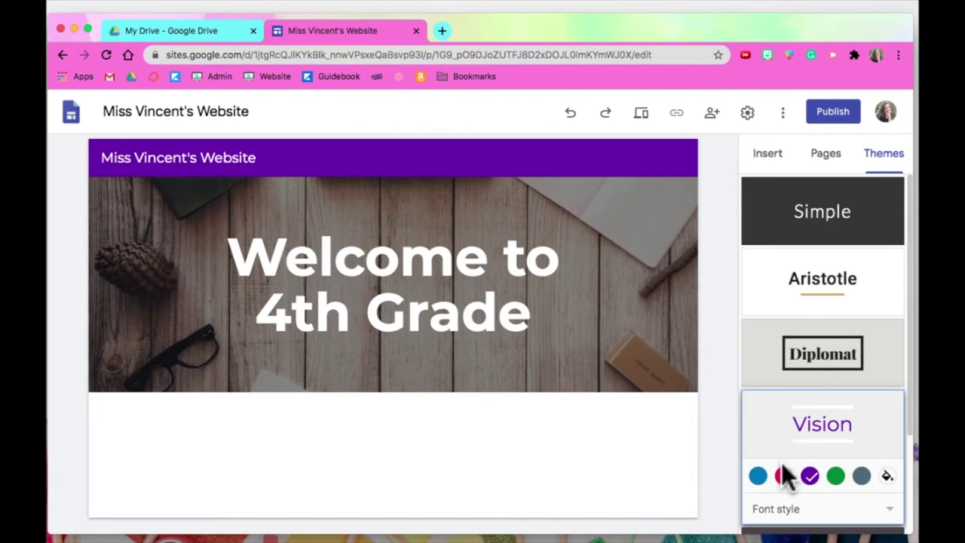
{"action": "left_click", "coordinate": [784, 478]}
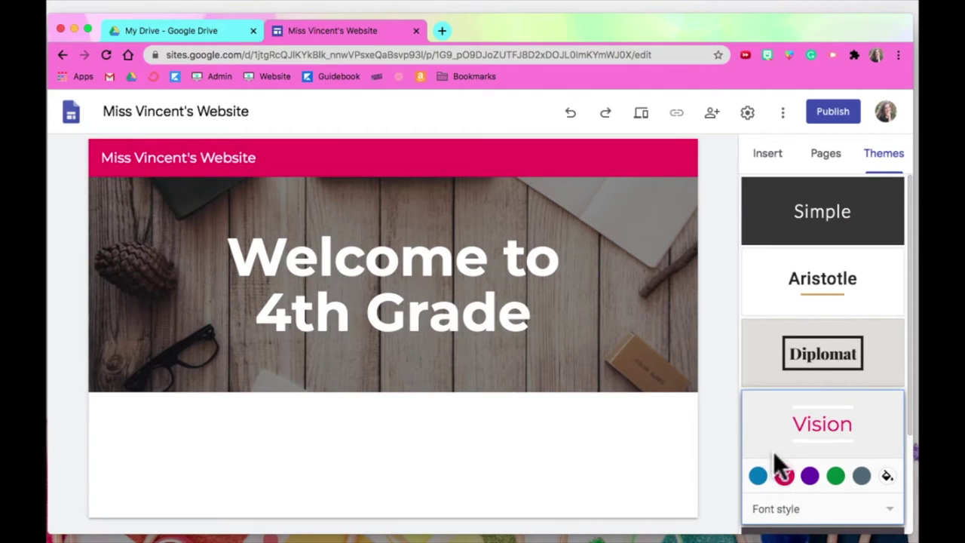
{"action": "left_click", "coordinate": [814, 509]}
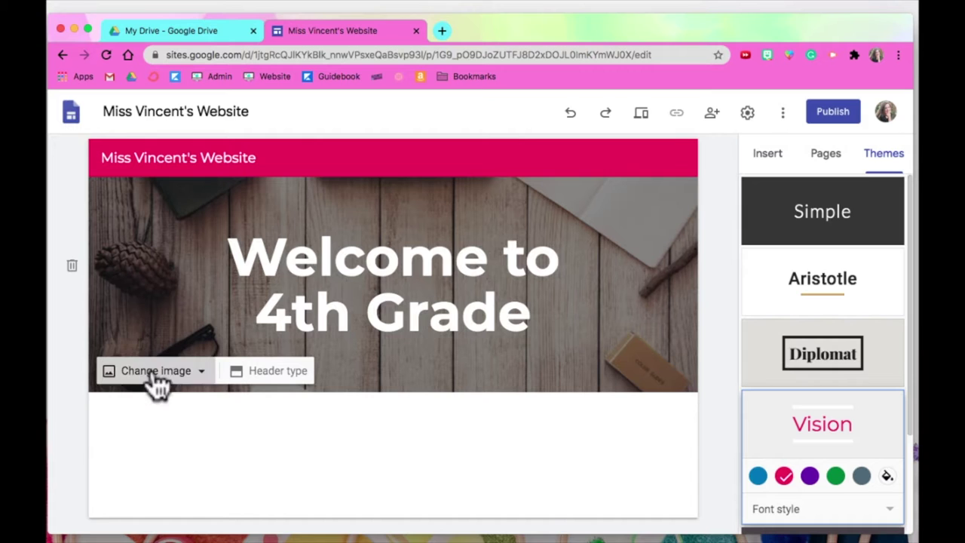
Swap the header's wood photo for the blurred sticky-notes picture from the image gallery.
{"action": "left_click", "coordinate": [155, 374]}
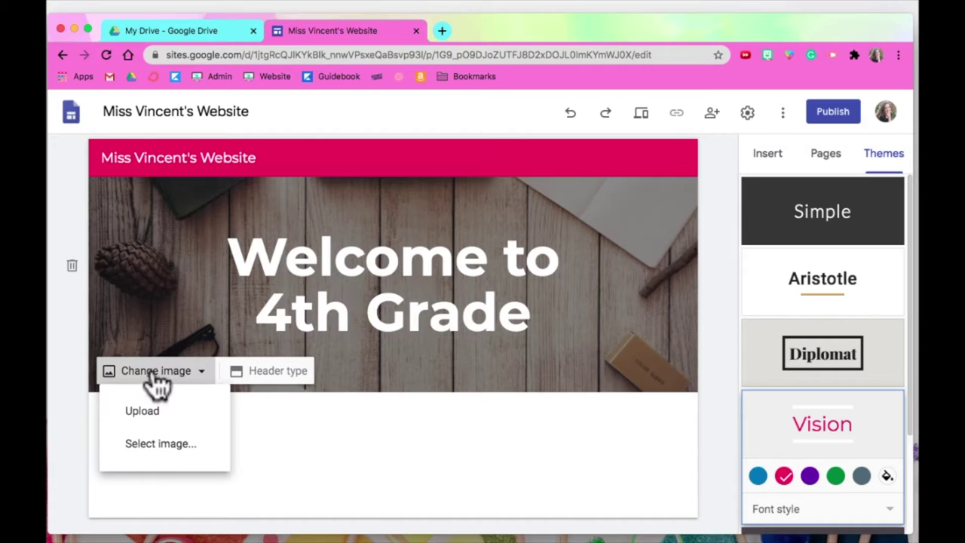
{"action": "left_click", "coordinate": [164, 452]}
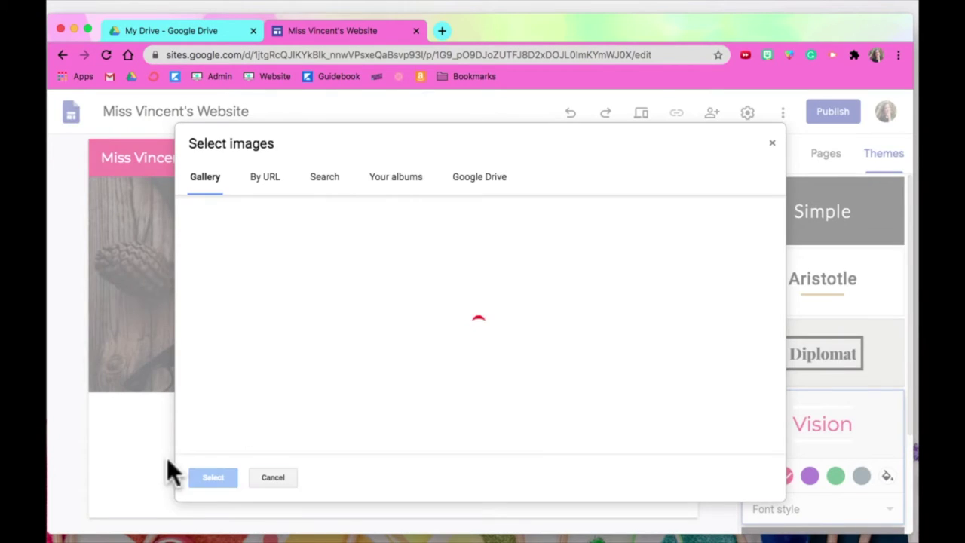
{"action": "left_click", "coordinate": [551, 248]}
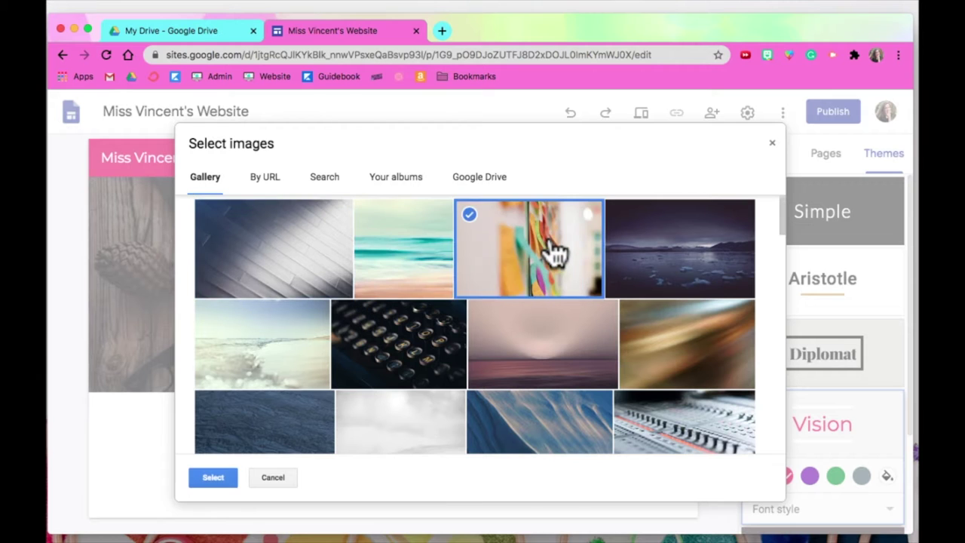
{"action": "scroll", "coordinate": [324, 367], "scroll_direction": "down", "scroll_amount": 3}
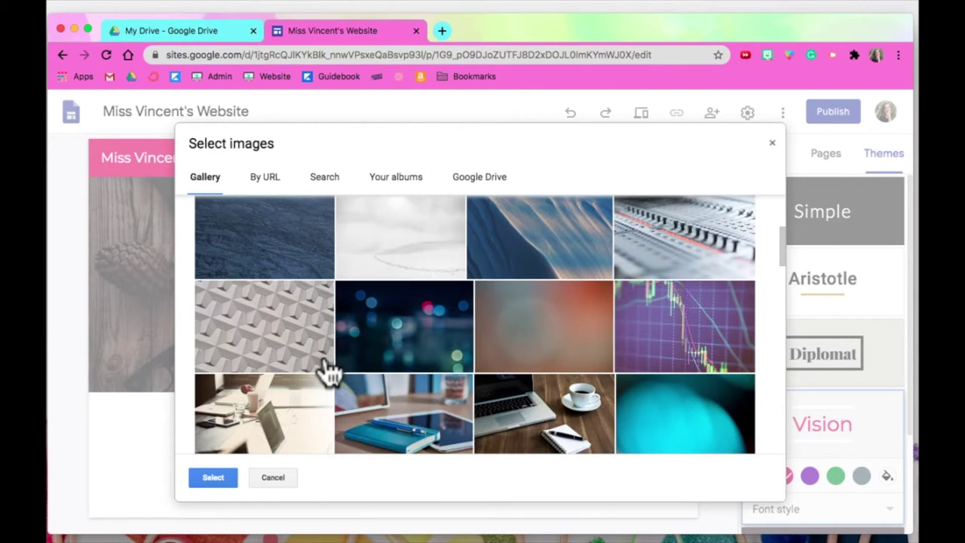
{"action": "scroll", "coordinate": [329, 369], "scroll_direction": "down", "scroll_amount": 8}
{"action": "scroll", "coordinate": [329, 371], "scroll_direction": "down", "scroll_amount": 10}
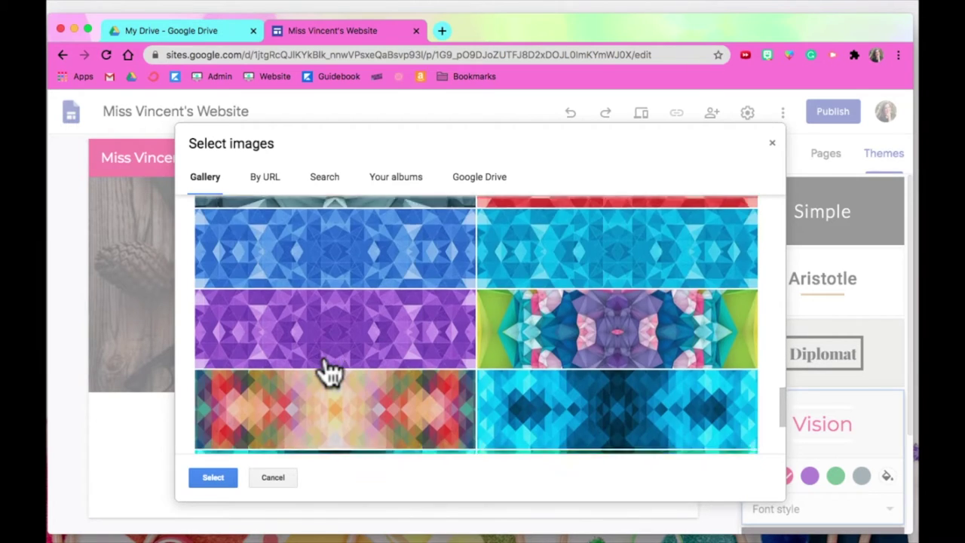
{"action": "scroll", "coordinate": [329, 371], "scroll_direction": "down", "scroll_amount": 3}
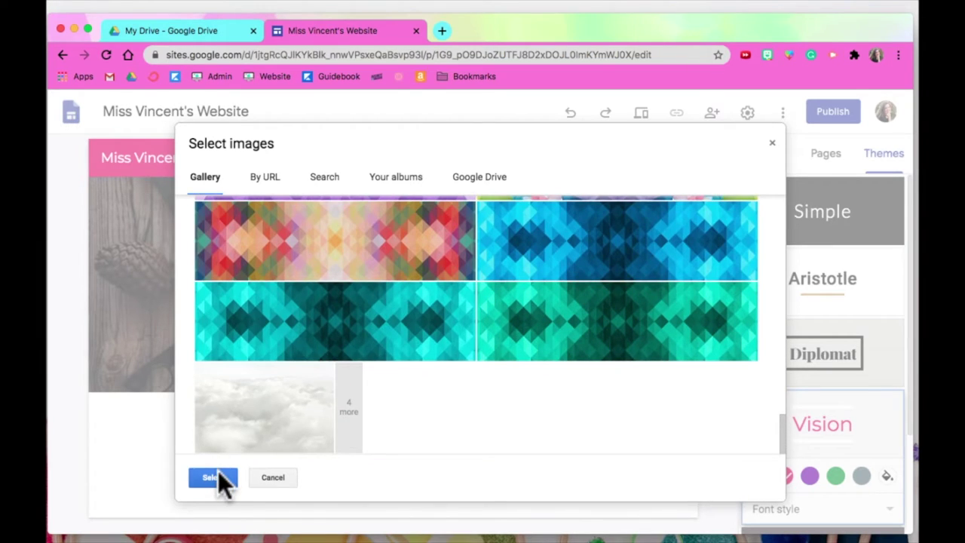
{"action": "left_click", "coordinate": [218, 474]}
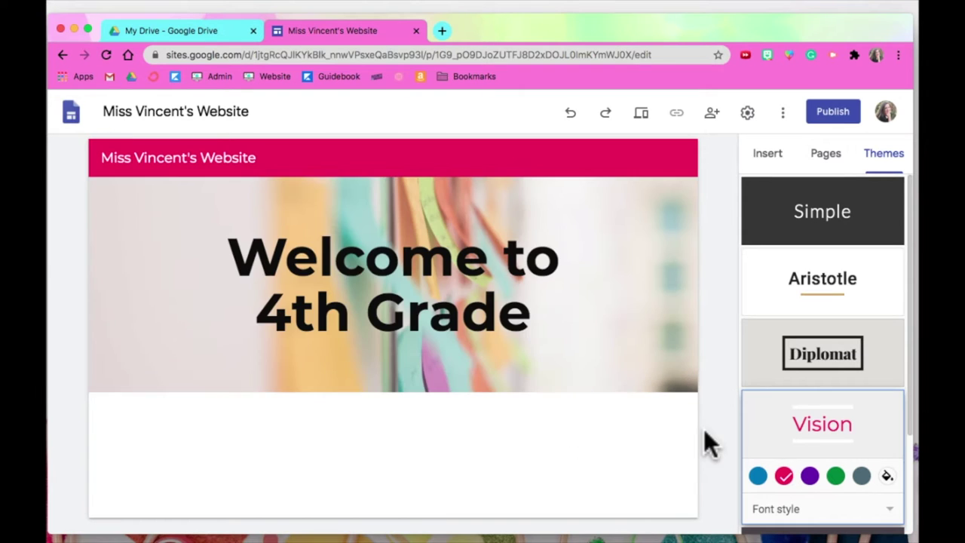
Toggle the header image's readability tint off and on, leaving it enabled.
{"action": "left_click", "coordinate": [681, 377]}
{"action": "left_click", "coordinate": [681, 377]}
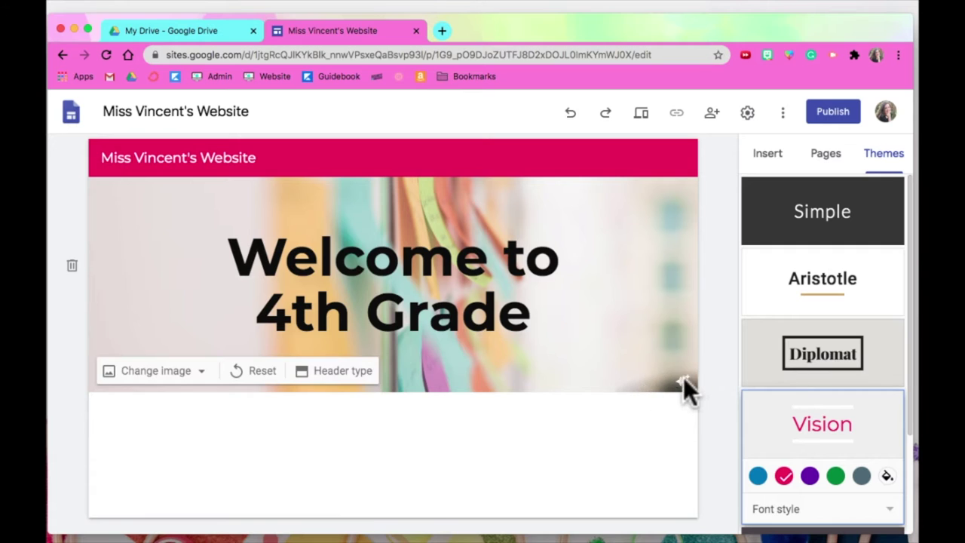
{"action": "left_click", "coordinate": [683, 382]}
{"action": "left_click", "coordinate": [683, 382]}
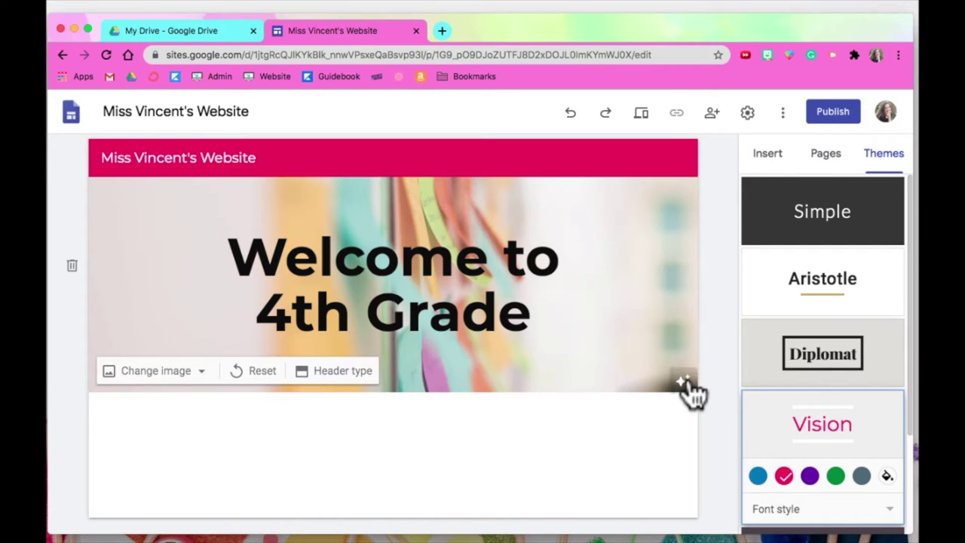
Set the header type to Banner after trying Cover, Large banner and Title only.
{"action": "left_click", "coordinate": [332, 374]}
{"action": "left_click", "coordinate": [147, 371]}
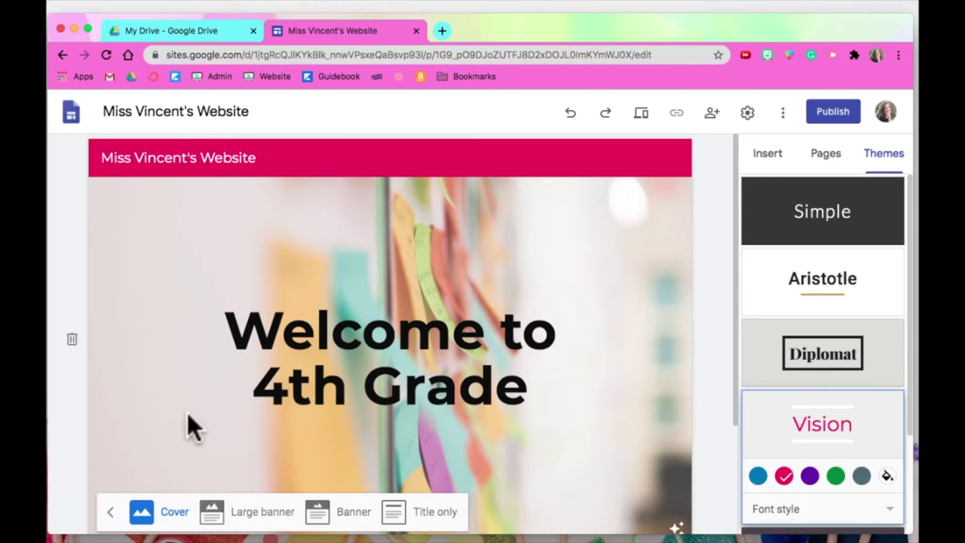
{"action": "left_click", "coordinate": [241, 514]}
{"action": "left_click", "coordinate": [334, 405]}
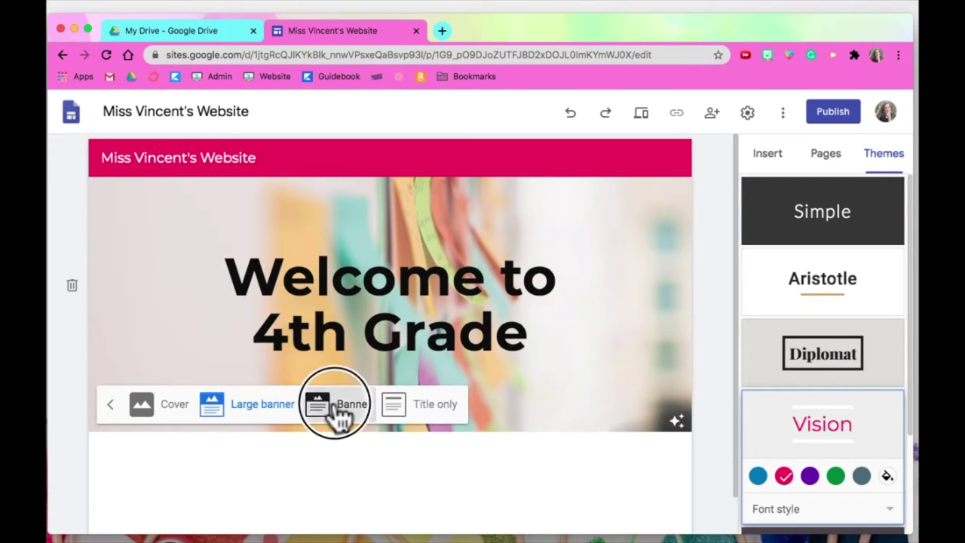
{"action": "left_click", "coordinate": [438, 365]}
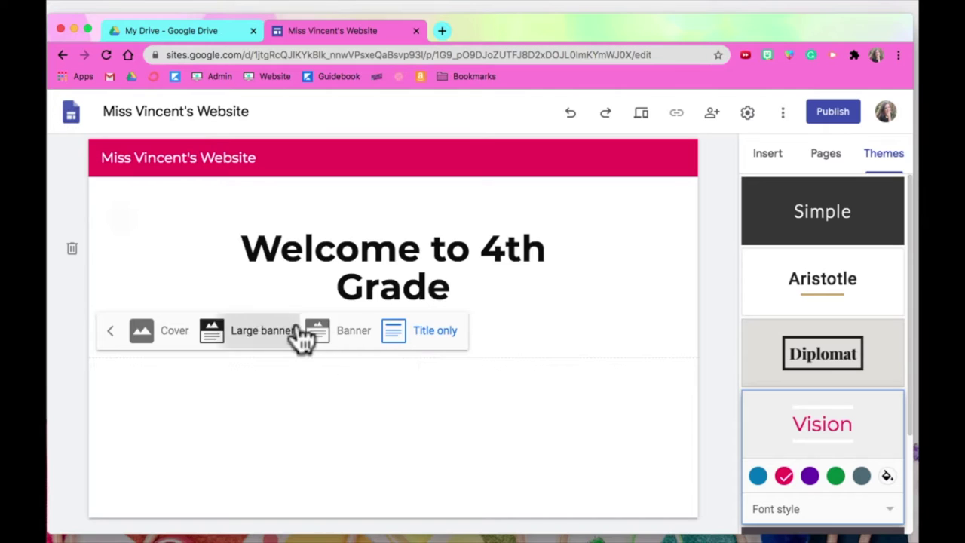
{"action": "left_click", "coordinate": [315, 332]}
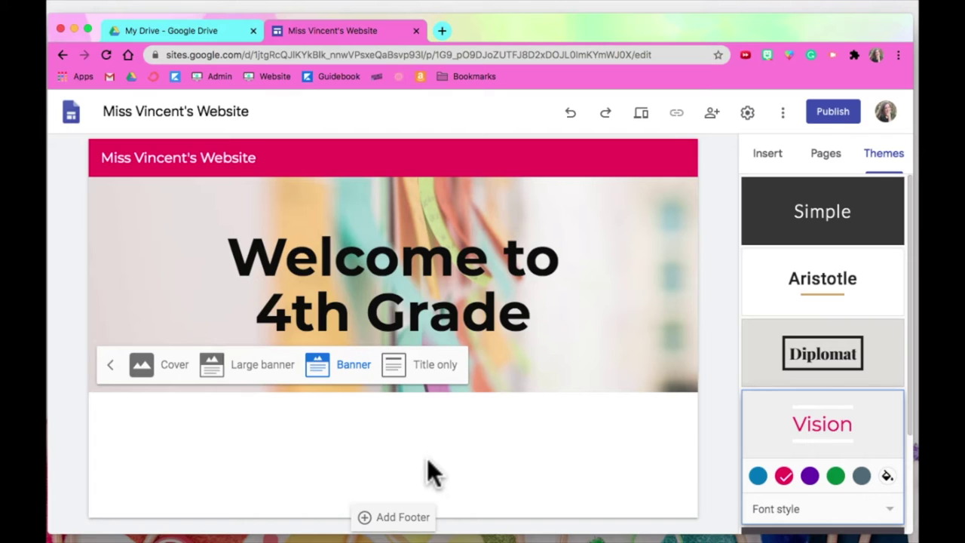
{"action": "left_click", "coordinate": [847, 160]}
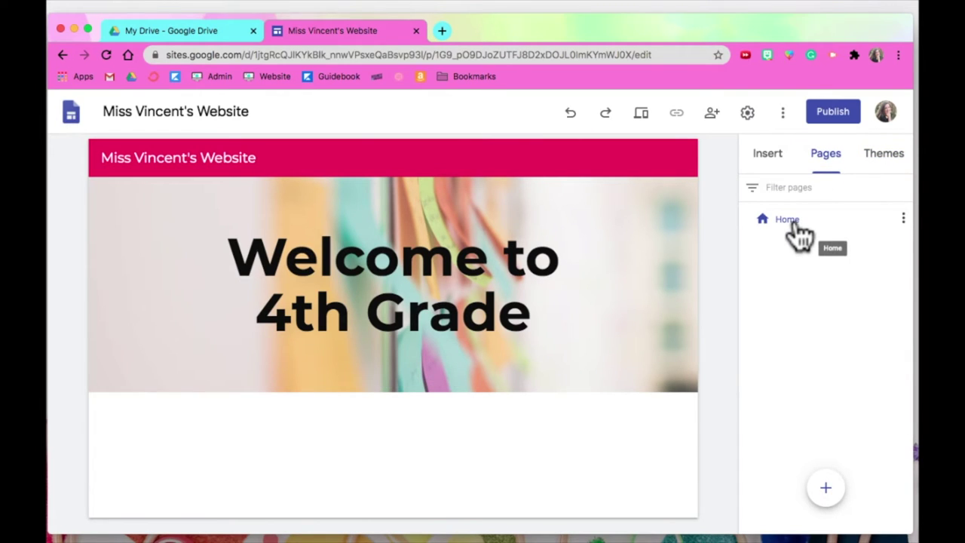
Place a two-image layout block below the banner on the home page.
{"action": "left_click", "coordinate": [775, 157]}
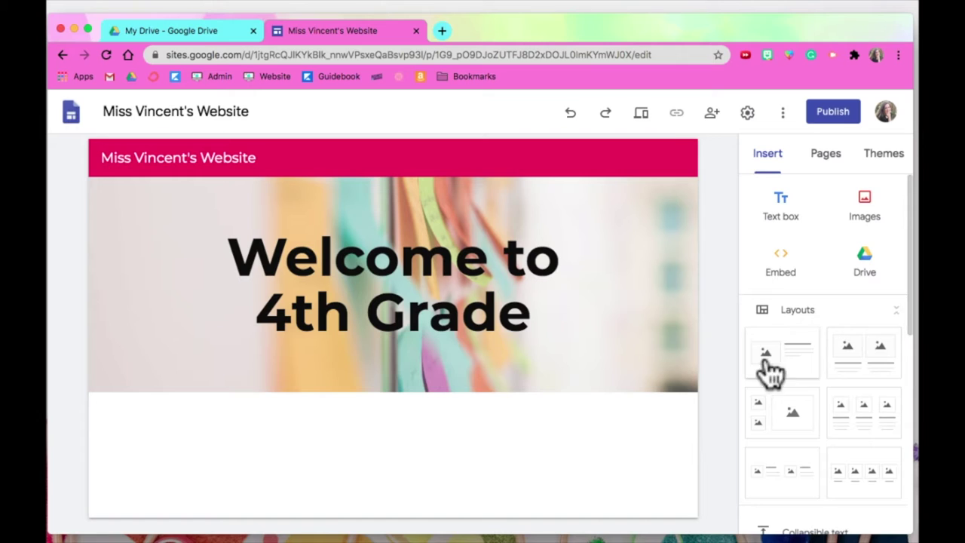
{"action": "left_click_drag", "start_coordinate": [906, 264], "coordinate": [914, 293]}
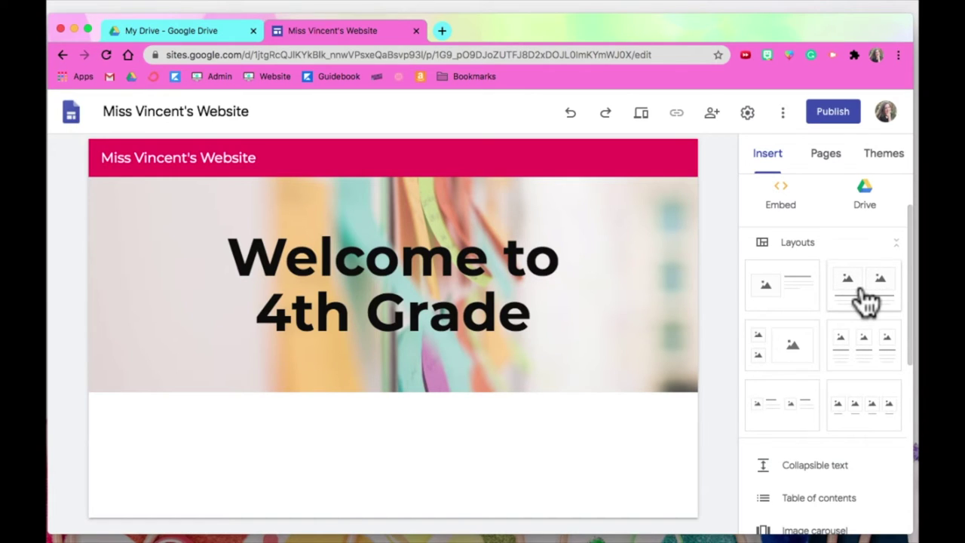
{"action": "left_click_drag", "start_coordinate": [867, 300], "coordinate": [389, 444]}
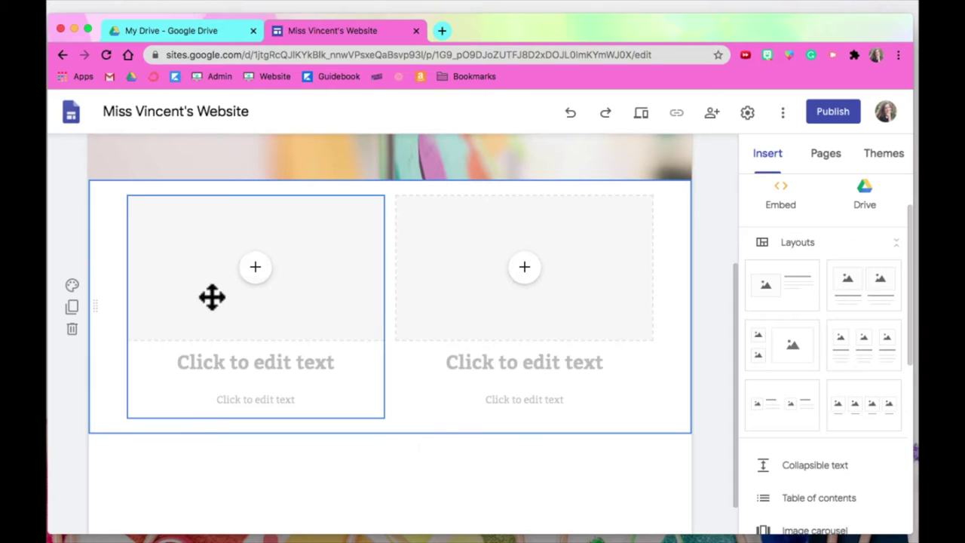
{"action": "left_click", "coordinate": [257, 268]}
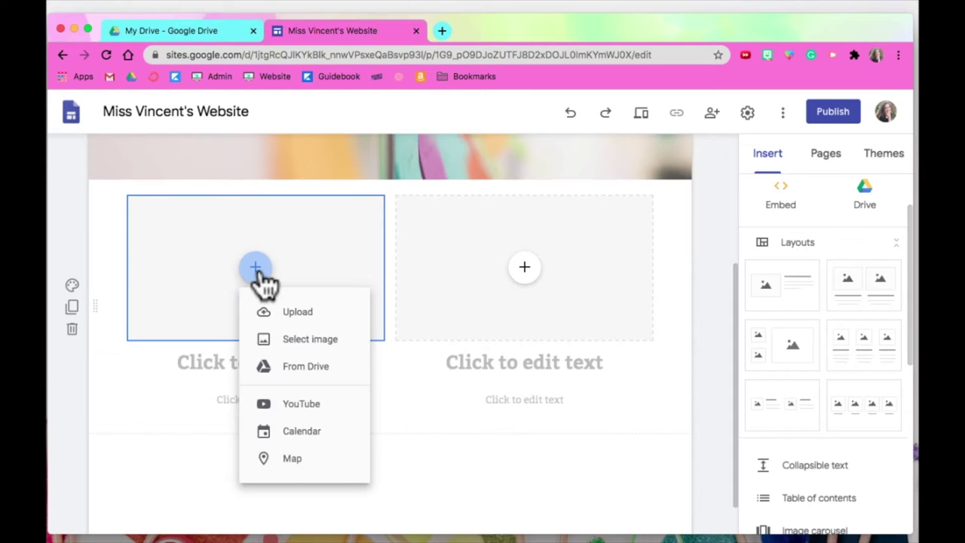
{"action": "left_click", "coordinate": [521, 499]}
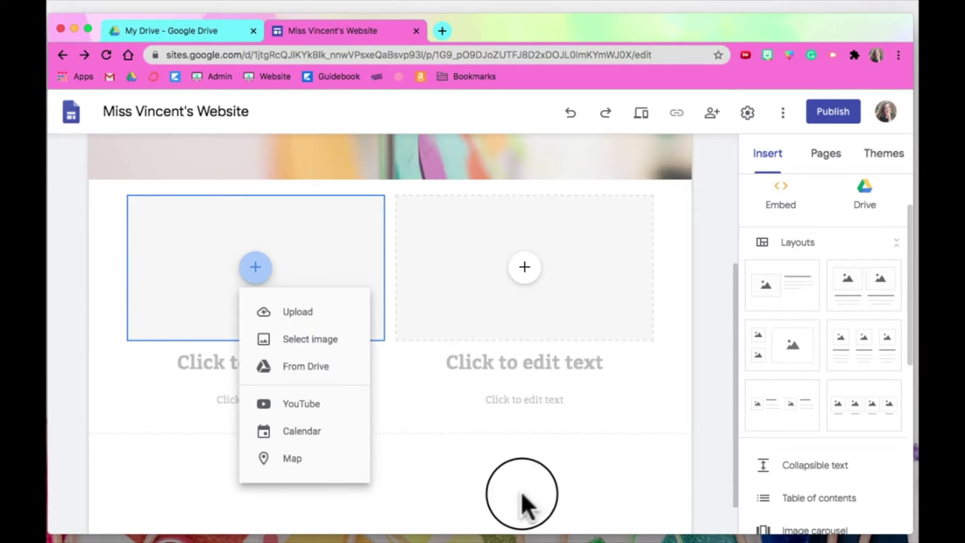
Title the columns 'Students Info' and 'Parent Info' with captions directing students and parents to resources.
{"action": "left_click", "coordinate": [268, 363]}
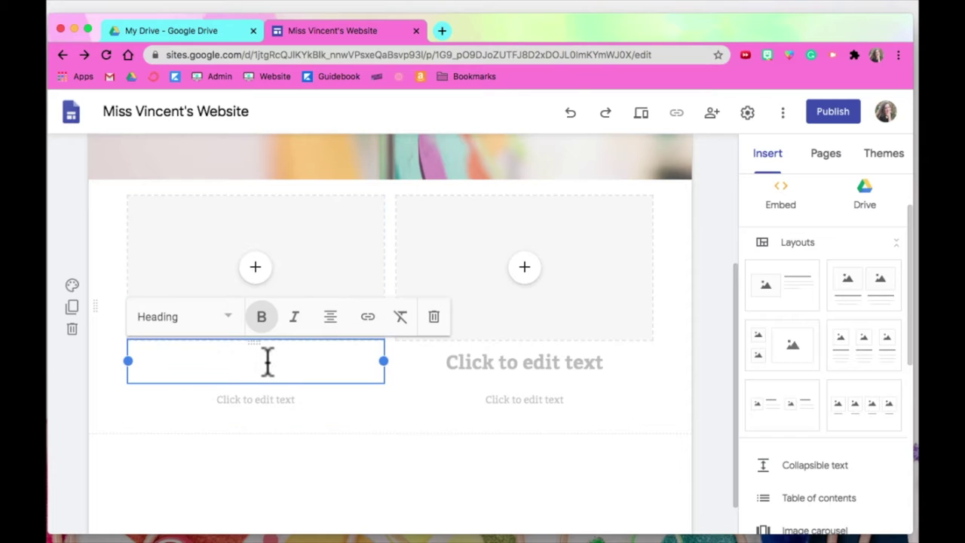
{"action": "type", "text": "Students Info"}
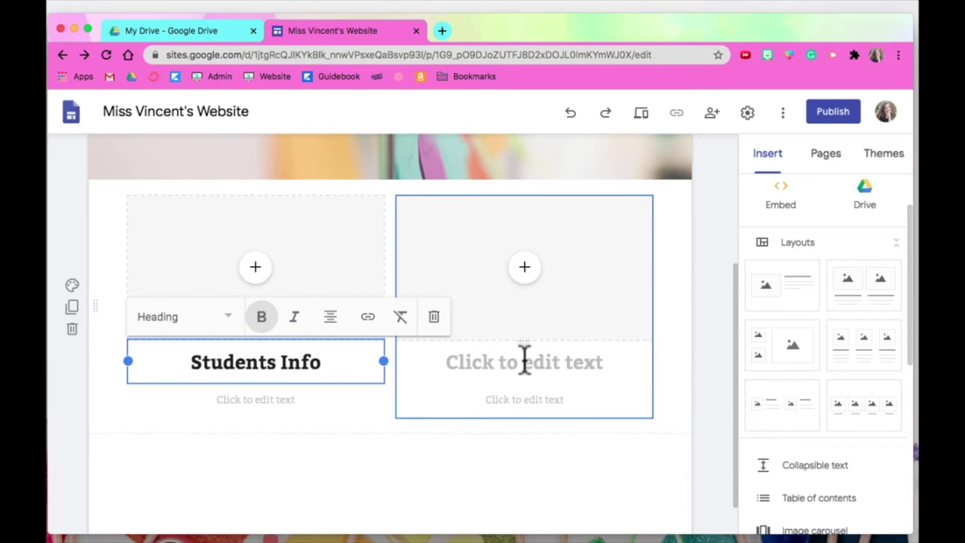
{"action": "left_click", "coordinate": [524, 361]}
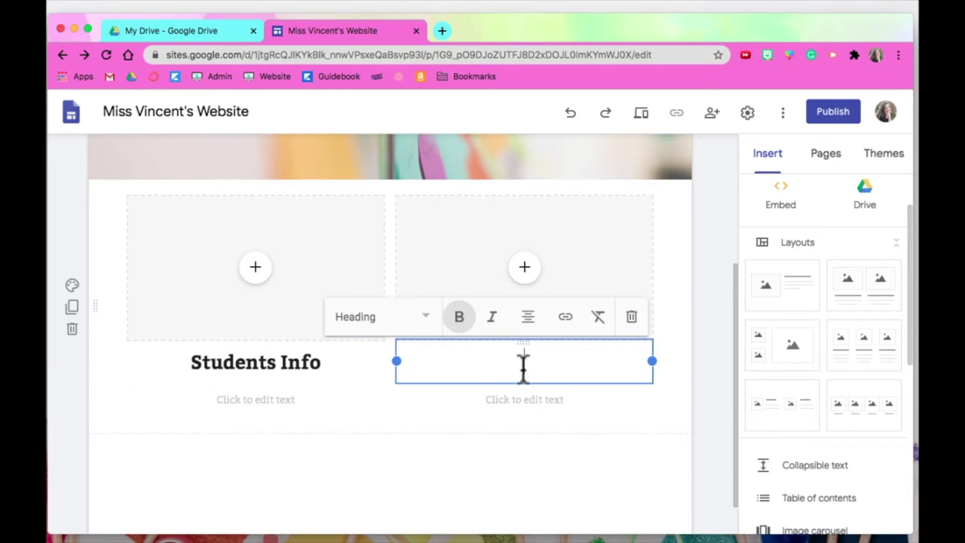
{"action": "type", "text": "Parent Info"}
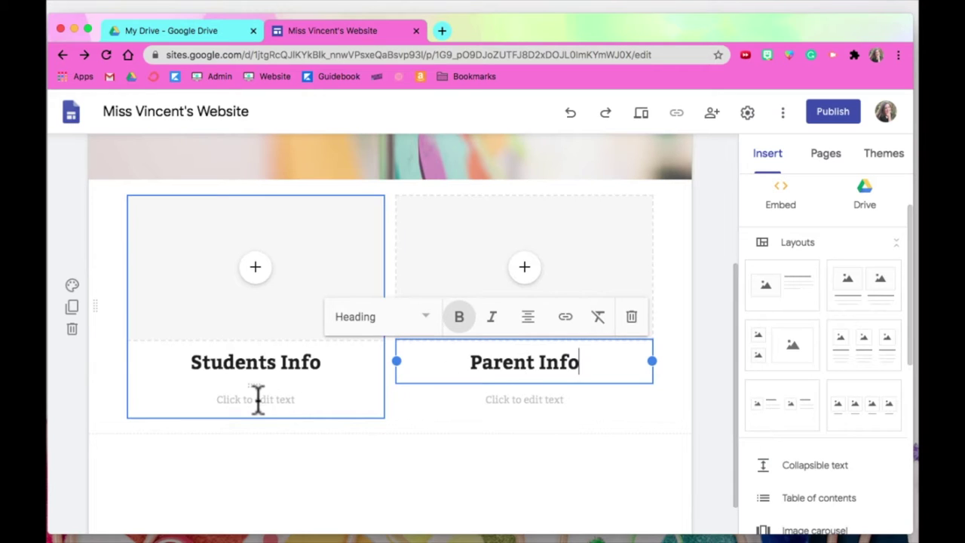
{"action": "left_click", "coordinate": [256, 399]}
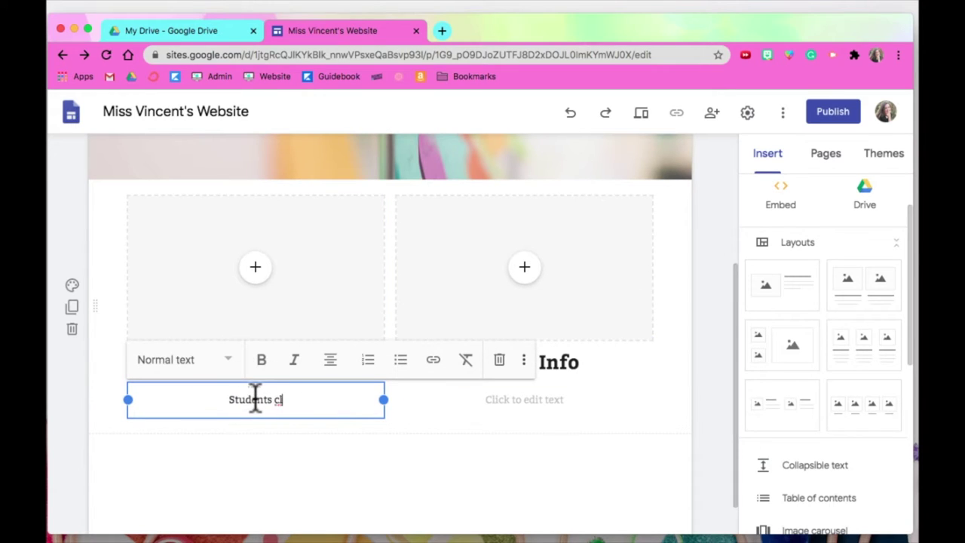
{"action": "type", "text": "Students click here to find all "}
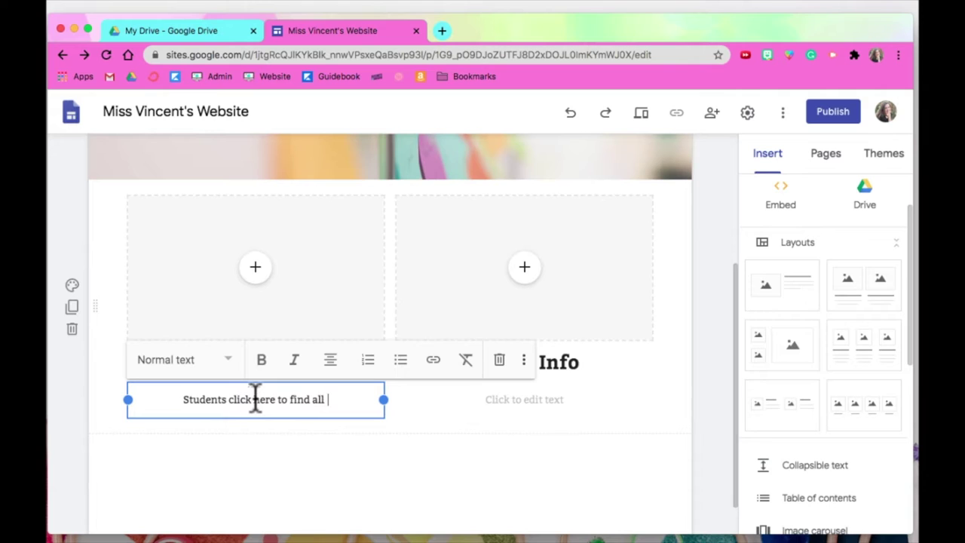
{"action": "type", "text": "your resources"}
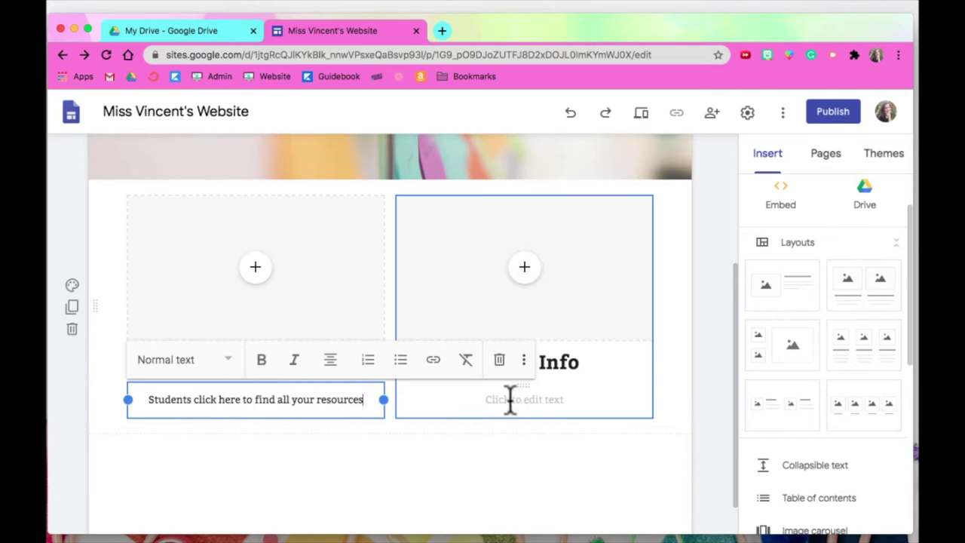
{"action": "left_click", "coordinate": [514, 398]}
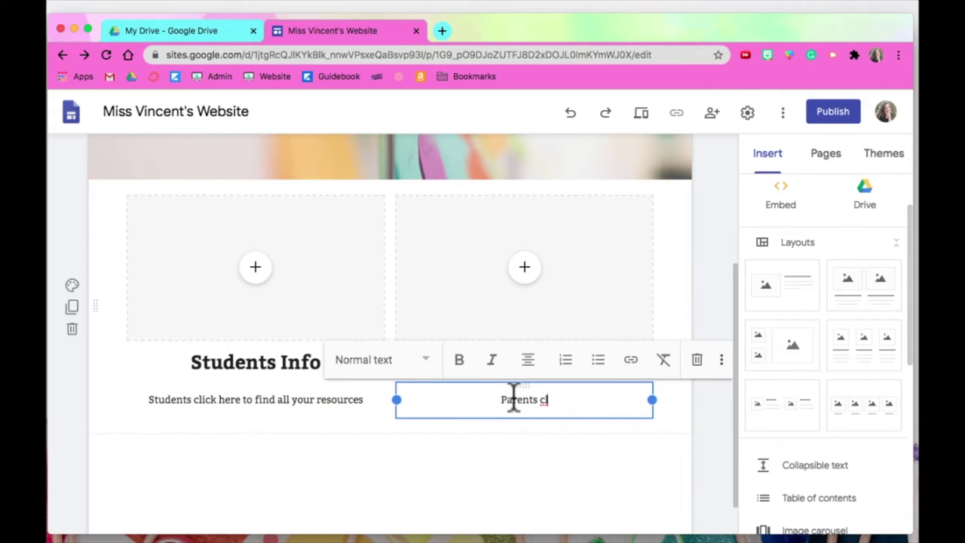
{"action": "type", "text": "Parents click here to find all your resoruces"}
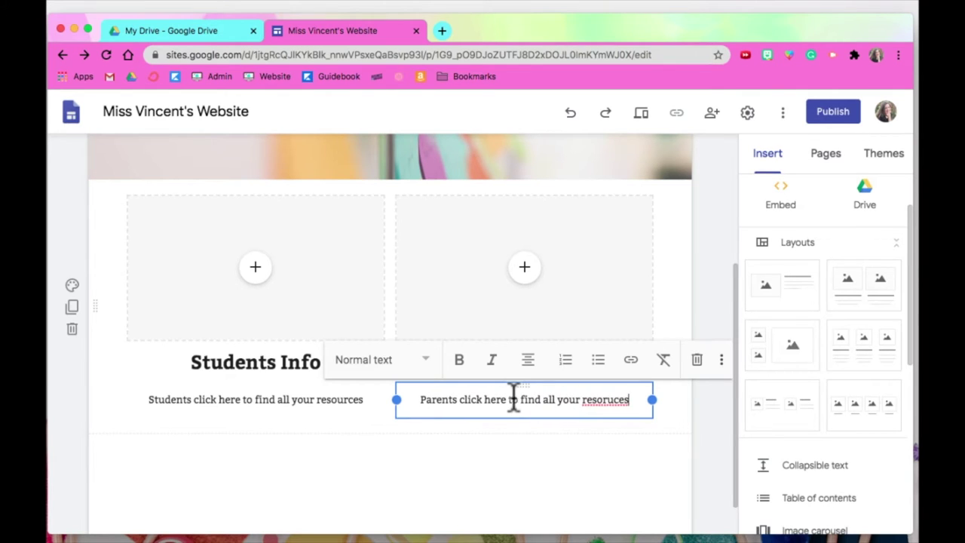
{"action": "left_click", "coordinate": [261, 270]}
Upload students.png from Downloads > VirtualClassroomAccents > HeadersandButtons into the left image slot.
{"action": "left_click", "coordinate": [290, 316]}
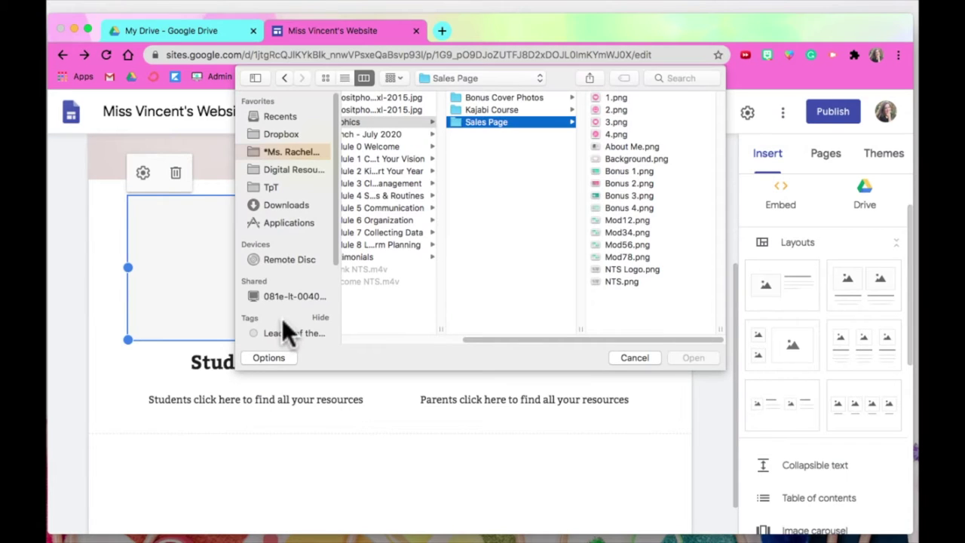
{"action": "left_click", "coordinate": [284, 202]}
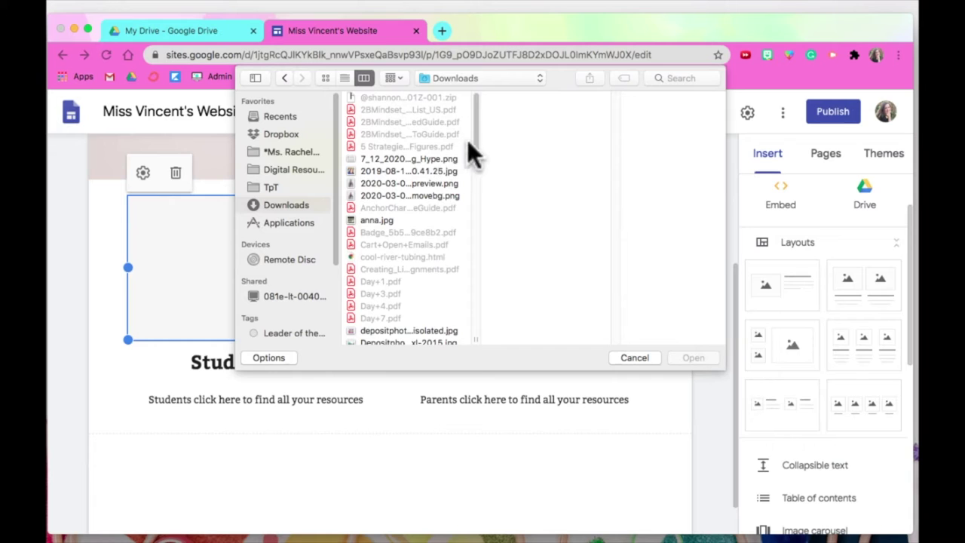
{"action": "left_click_drag", "start_coordinate": [475, 143], "coordinate": [471, 326]}
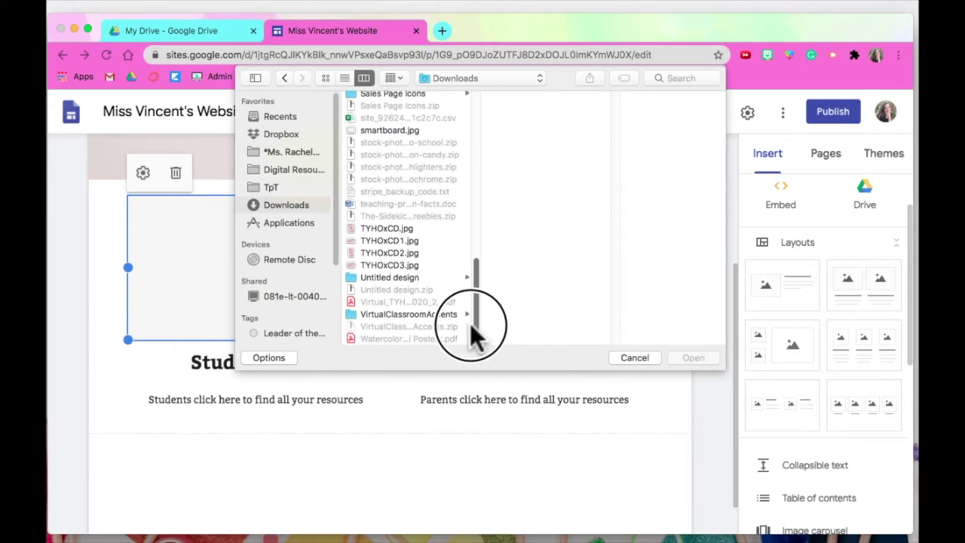
{"action": "left_click", "coordinate": [389, 313]}
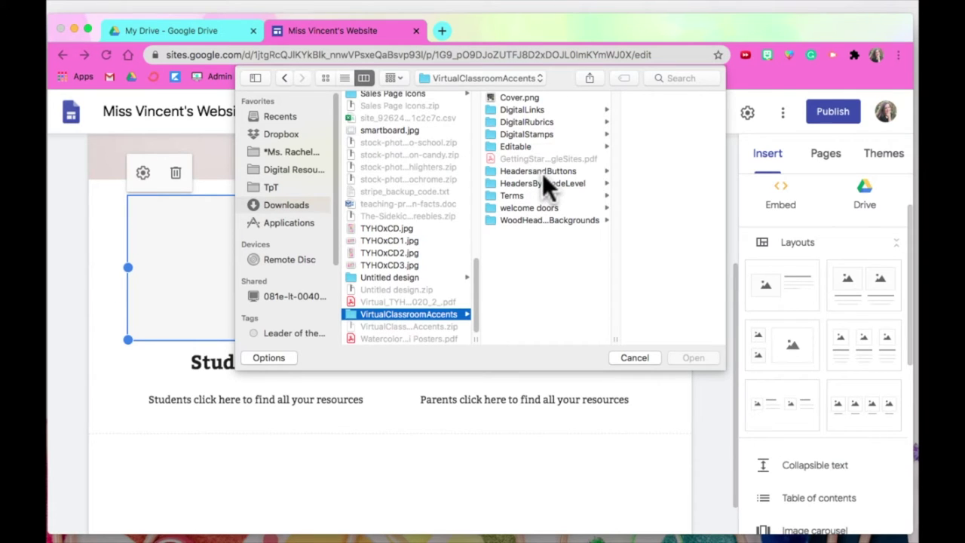
{"action": "left_click", "coordinate": [536, 170]}
{"action": "scroll", "coordinate": [679, 188], "scroll_direction": "down", "scroll_amount": 5}
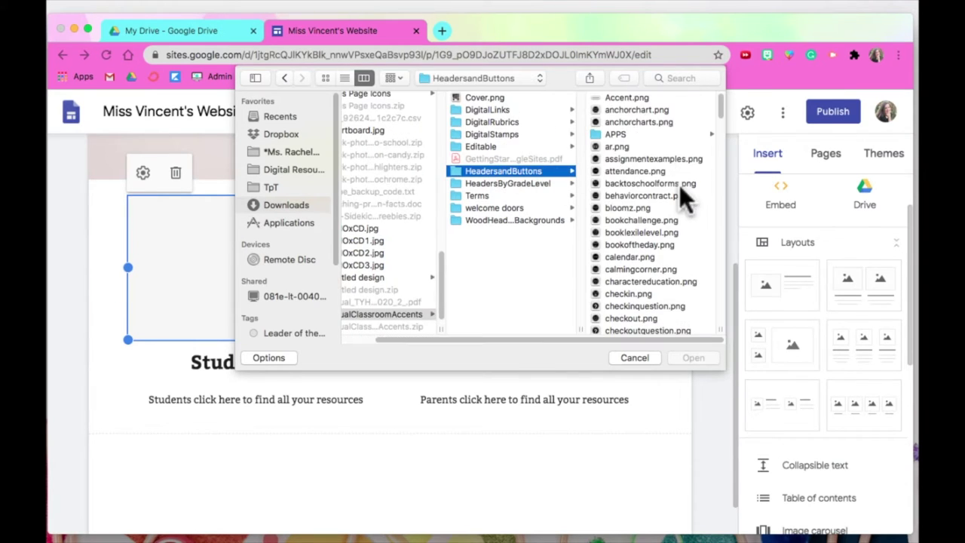
{"action": "scroll", "coordinate": [679, 188], "scroll_direction": "down", "scroll_amount": 15}
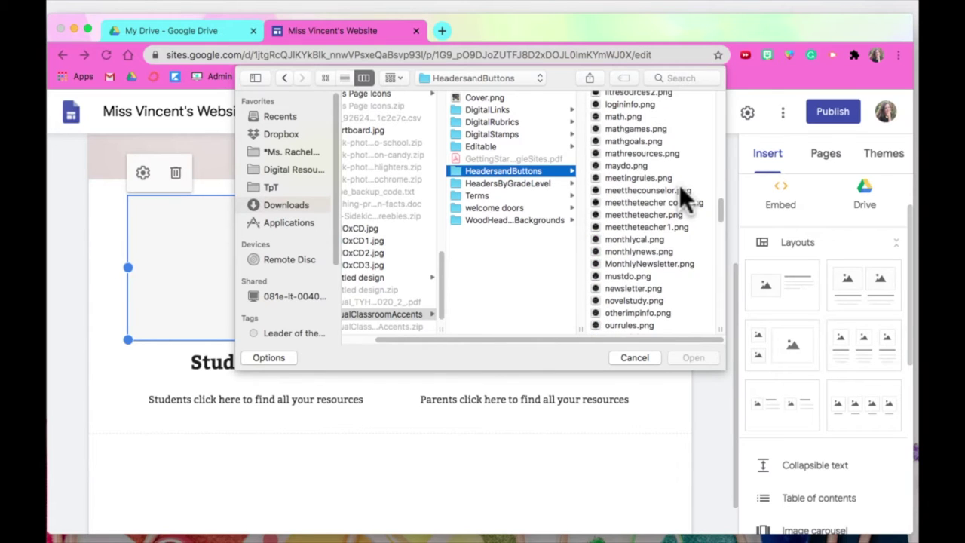
{"action": "left_click", "coordinate": [634, 99]}
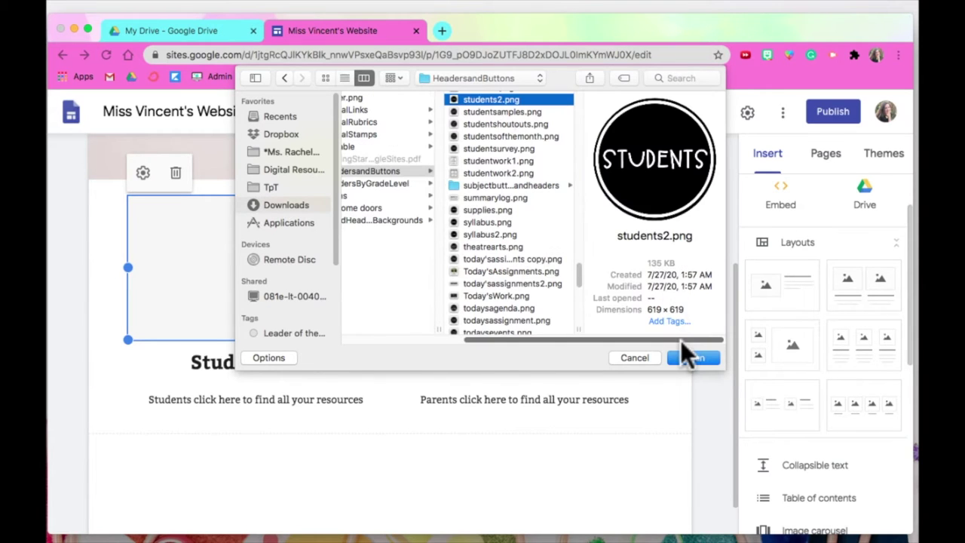
{"action": "key", "text": "Up"}
{"action": "left_click", "coordinate": [694, 357]}
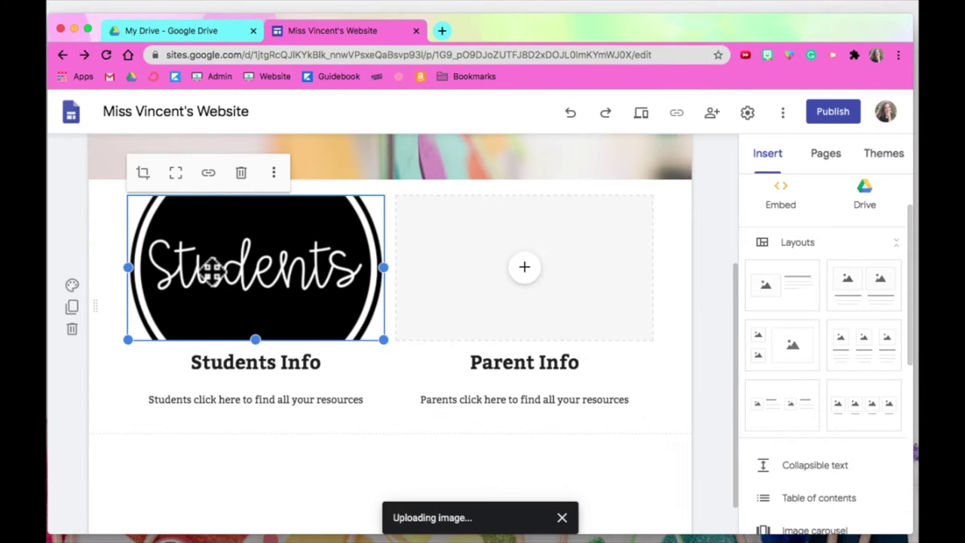
Stretch the Students image taller so the full round button shows above 'Students Info'.
{"action": "left_click_drag", "start_coordinate": [256, 347], "coordinate": [274, 508]}
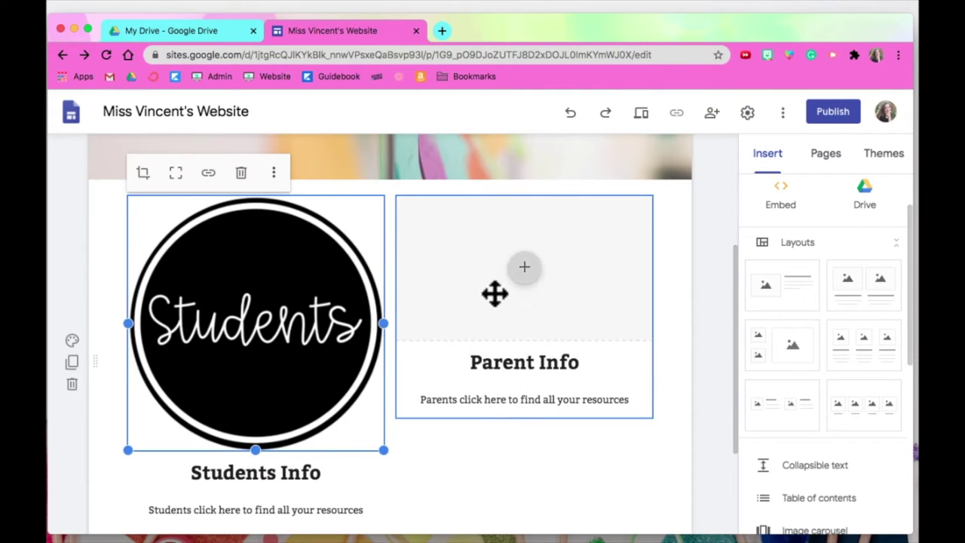
{"action": "left_click_drag", "start_coordinate": [290, 312], "coordinate": [258, 319]}
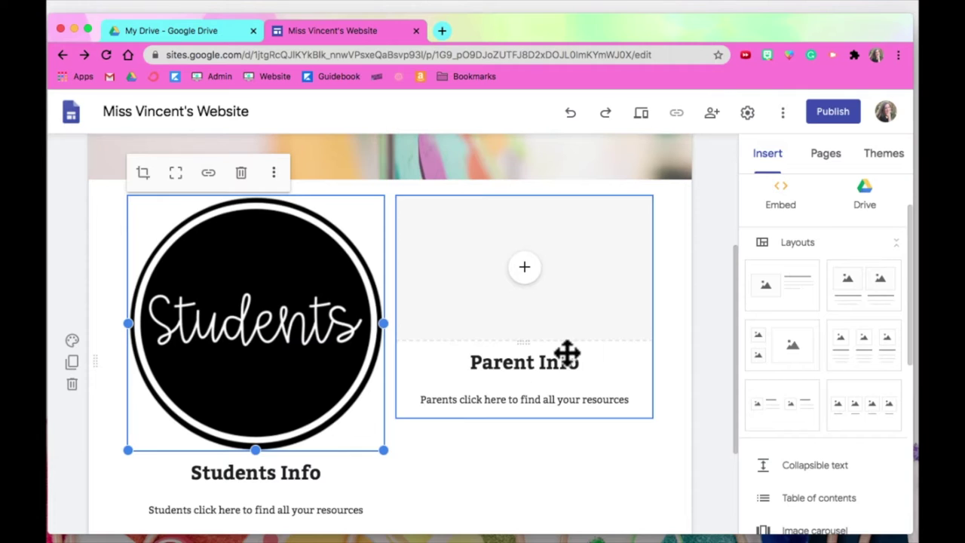
Add a new page named 'Students' to the site.
{"action": "left_click", "coordinate": [822, 158]}
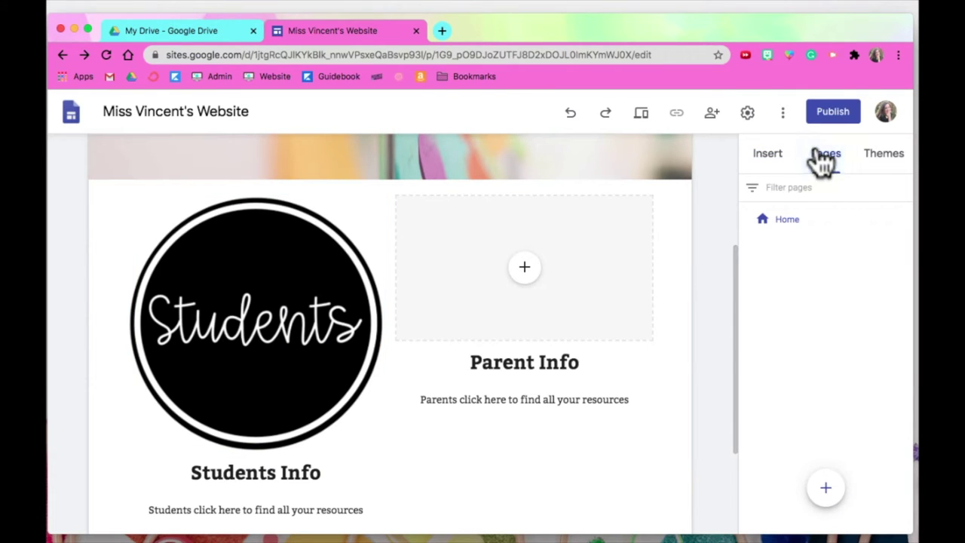
{"action": "left_click", "coordinate": [822, 488]}
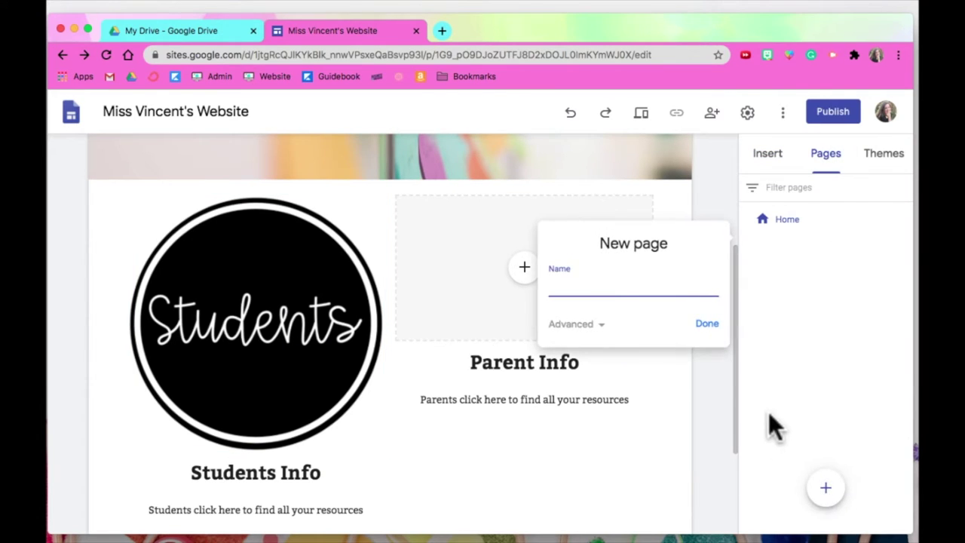
{"action": "type", "text": "st"}
{"action": "key", "text": "BackSpace"}
{"action": "key", "text": "BackSpace"}
{"action": "type", "text": "Students"}
{"action": "left_click", "coordinate": [707, 324]}
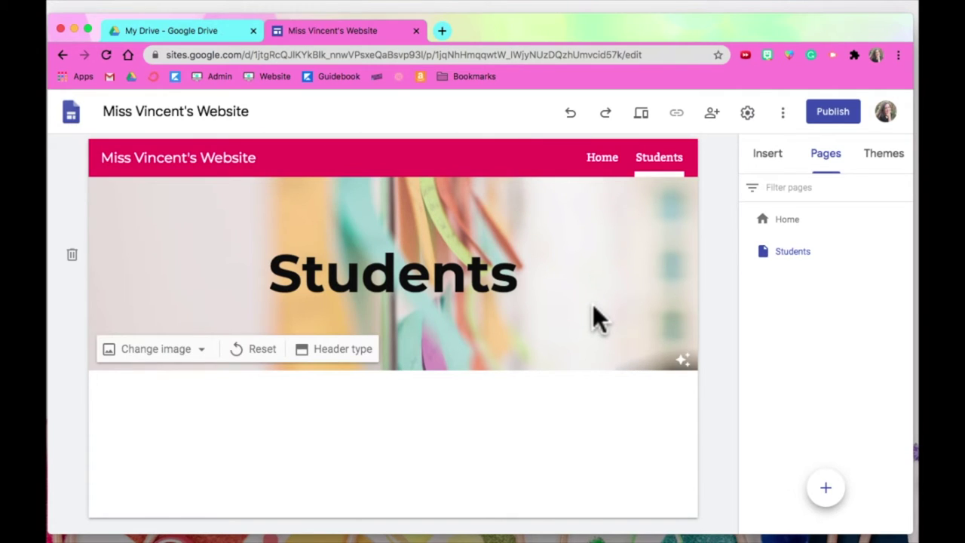
Link the home page's Students image to the Students page.
{"action": "left_click", "coordinate": [607, 160]}
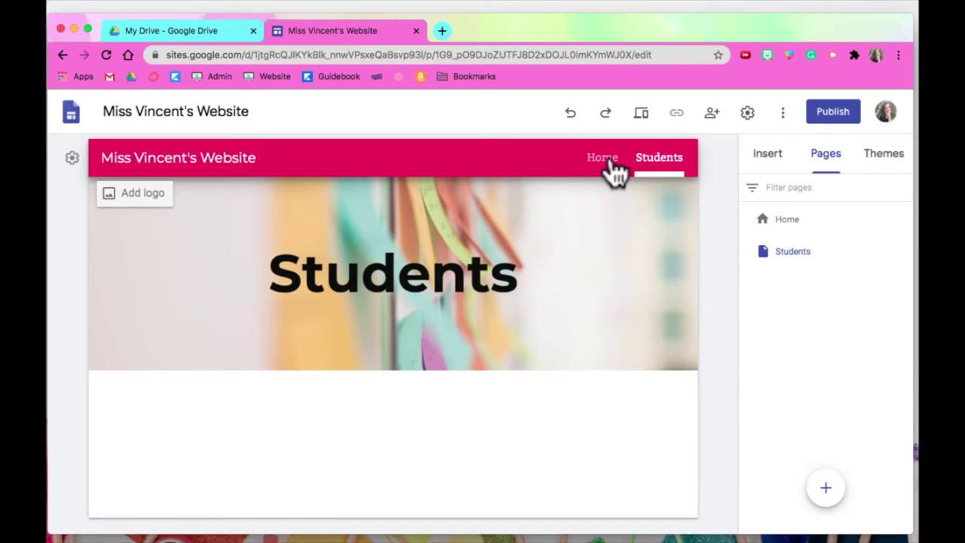
{"action": "scroll", "coordinate": [491, 380], "scroll_direction": "down", "scroll_amount": 2}
{"action": "scroll", "coordinate": [493, 379], "scroll_direction": "down", "scroll_amount": 5}
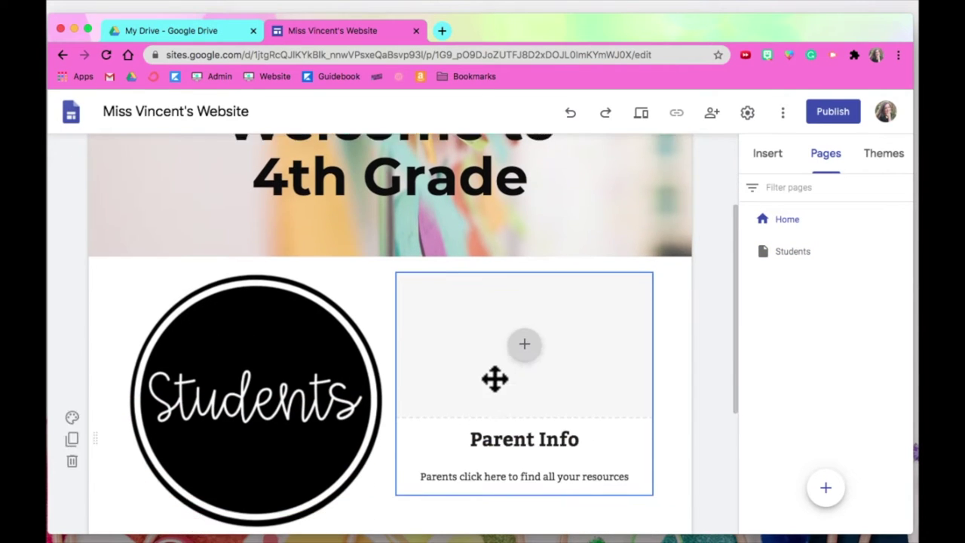
{"action": "left_click", "coordinate": [273, 323]}
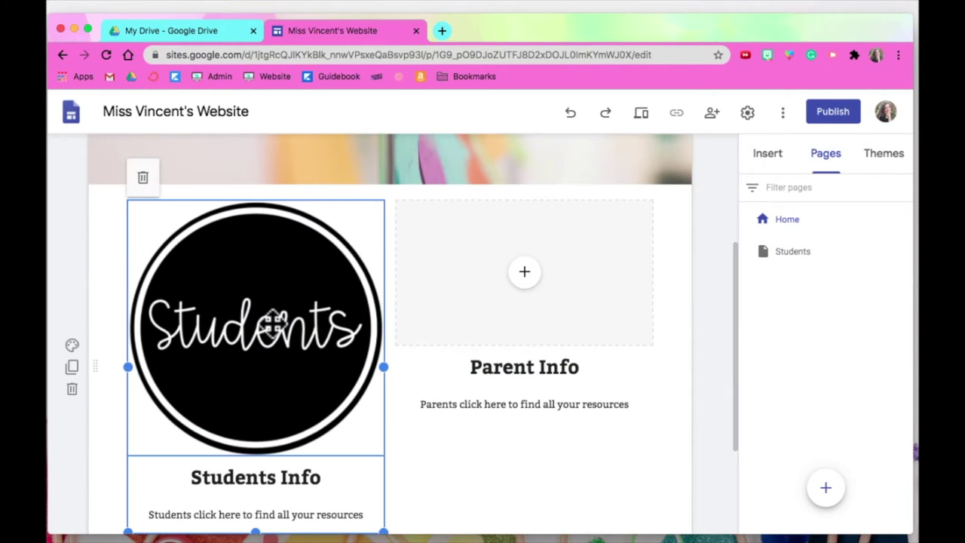
{"action": "left_click", "coordinate": [261, 295]}
{"action": "left_click", "coordinate": [207, 178]}
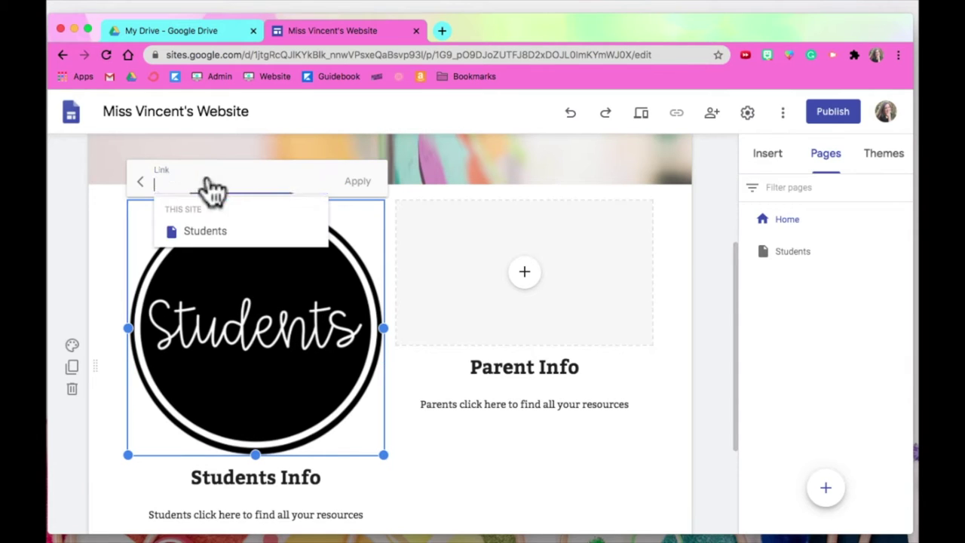
{"action": "left_click", "coordinate": [202, 234]}
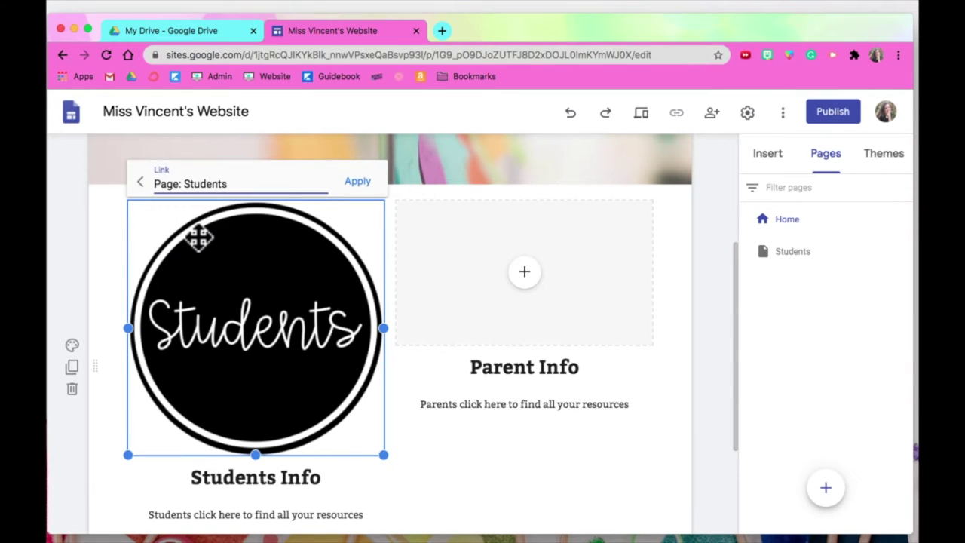
{"action": "left_click", "coordinate": [358, 187]}
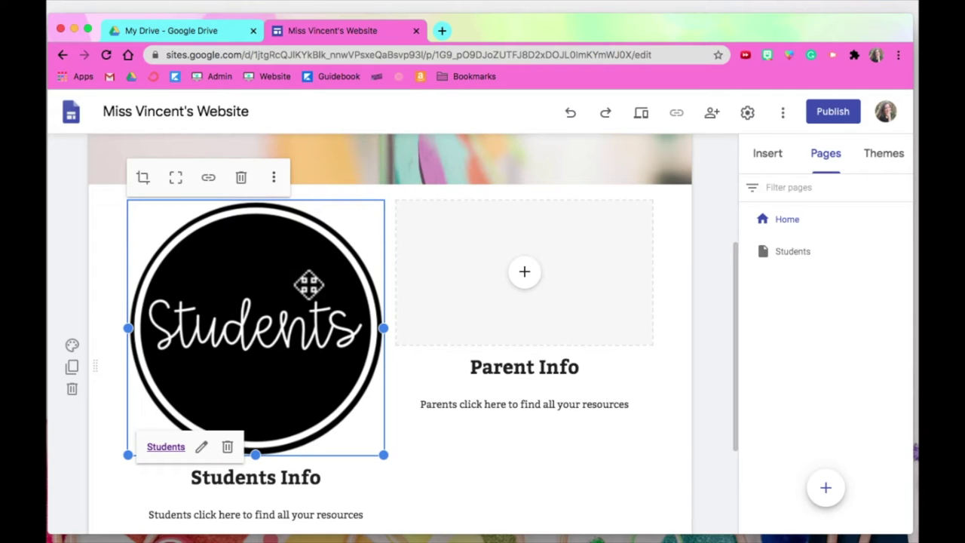
{"action": "left_click", "coordinate": [641, 115]}
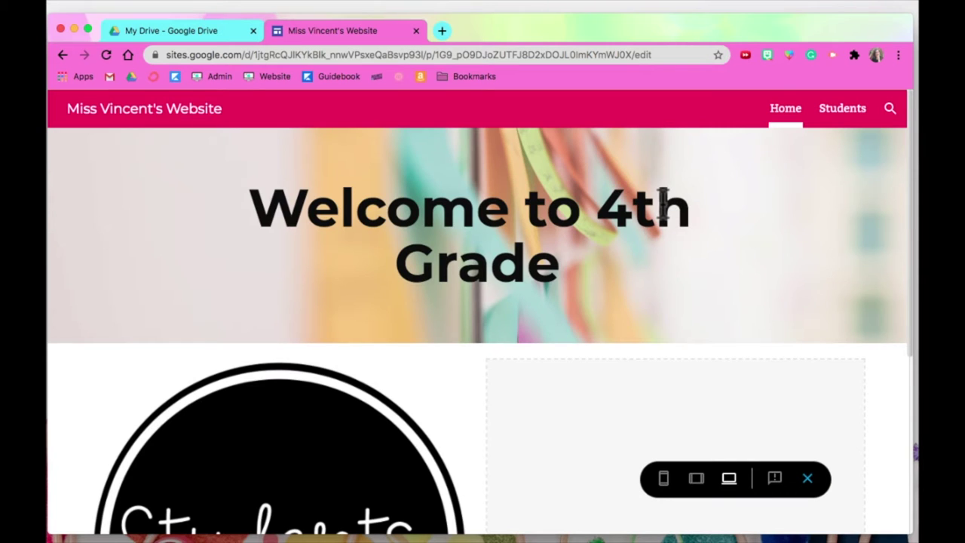
{"action": "scroll", "coordinate": [662, 199], "scroll_direction": "down", "scroll_amount": 1}
{"action": "scroll", "coordinate": [662, 199], "scroll_direction": "down", "scroll_amount": 5}
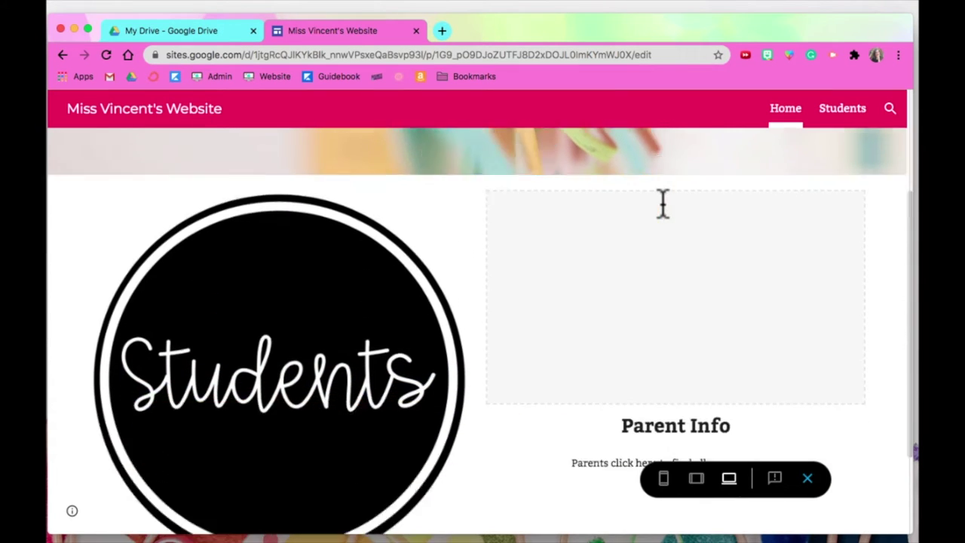
{"action": "scroll", "coordinate": [662, 202], "scroll_direction": "down", "scroll_amount": 1}
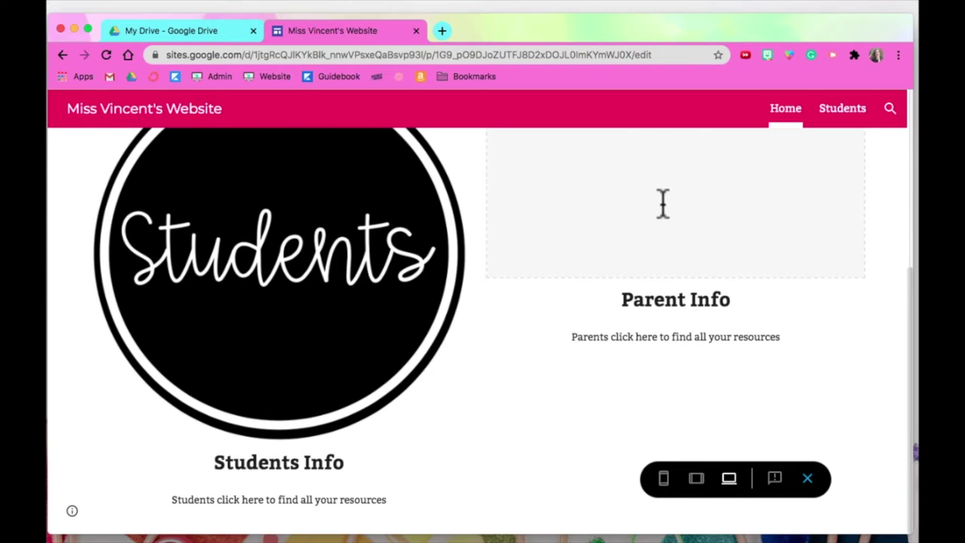
{"action": "scroll", "coordinate": [662, 201], "scroll_direction": "up", "scroll_amount": 3}
{"action": "left_click", "coordinate": [317, 399]}
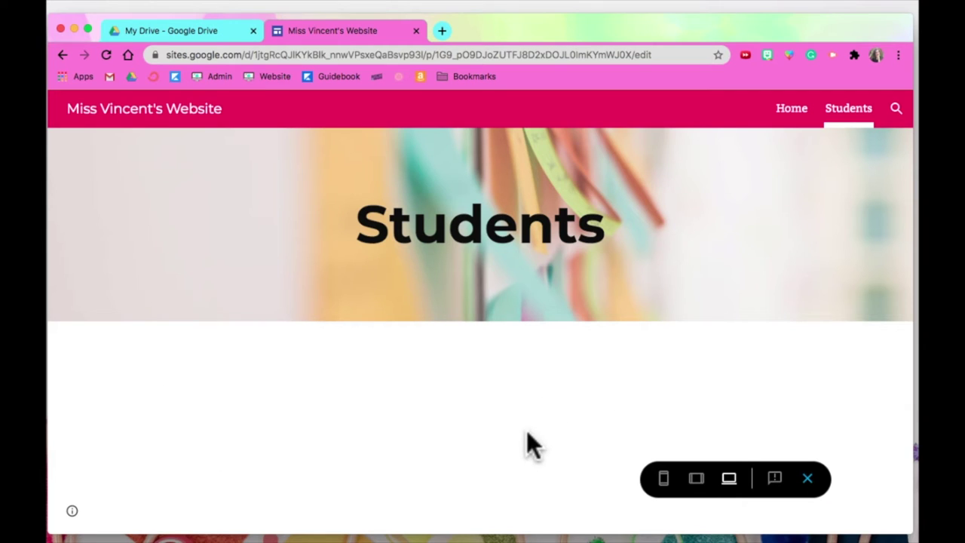
{"action": "left_click", "coordinate": [697, 481]}
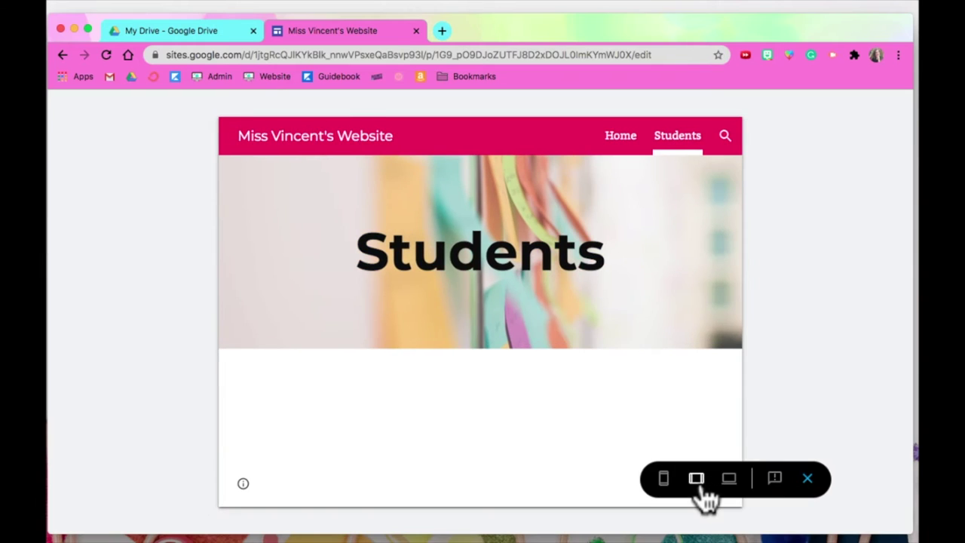
{"action": "left_click", "coordinate": [617, 140]}
{"action": "scroll", "coordinate": [538, 355], "scroll_direction": "down", "scroll_amount": 2}
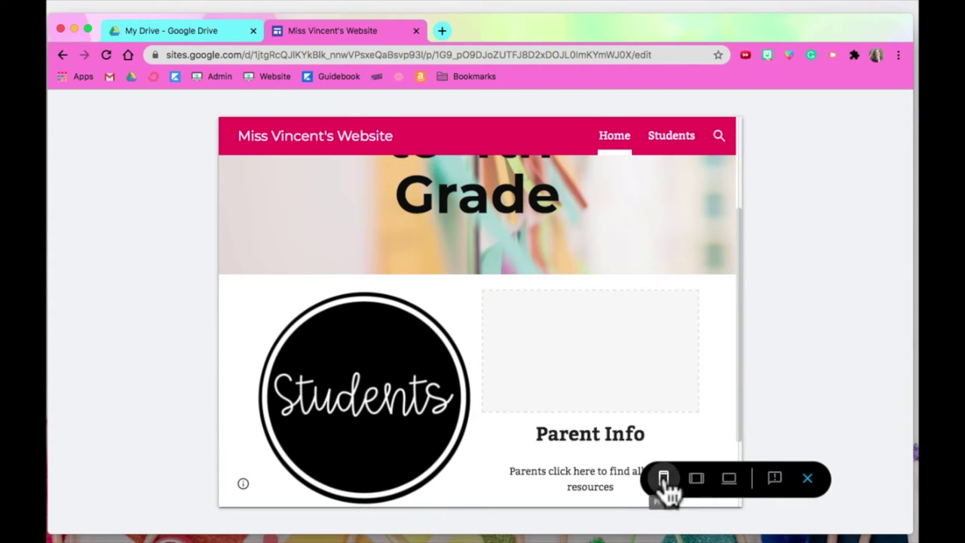
{"action": "left_click", "coordinate": [663, 478]}
{"action": "scroll", "coordinate": [537, 377], "scroll_direction": "down", "scroll_amount": 4}
{"action": "scroll", "coordinate": [538, 383], "scroll_direction": "up", "scroll_amount": 6}
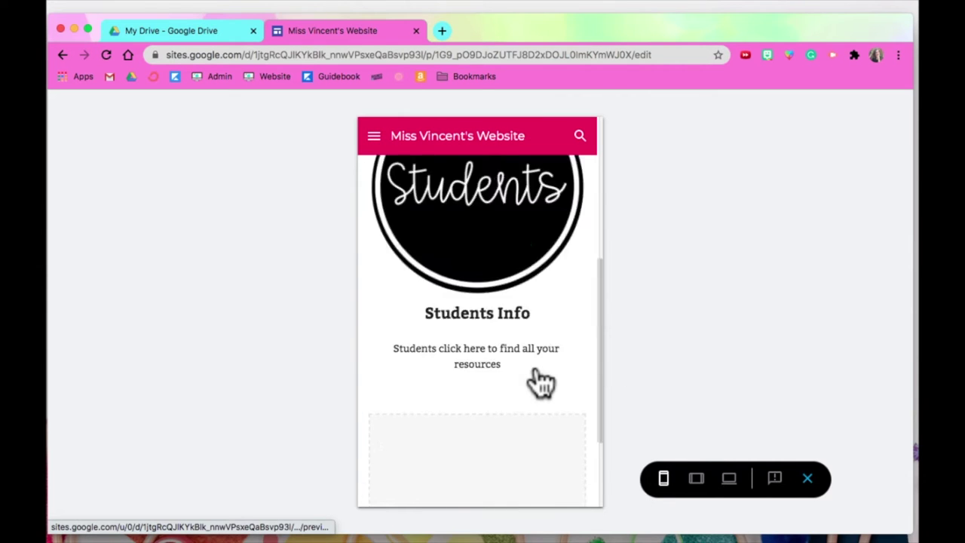
{"action": "left_click", "coordinate": [729, 481]}
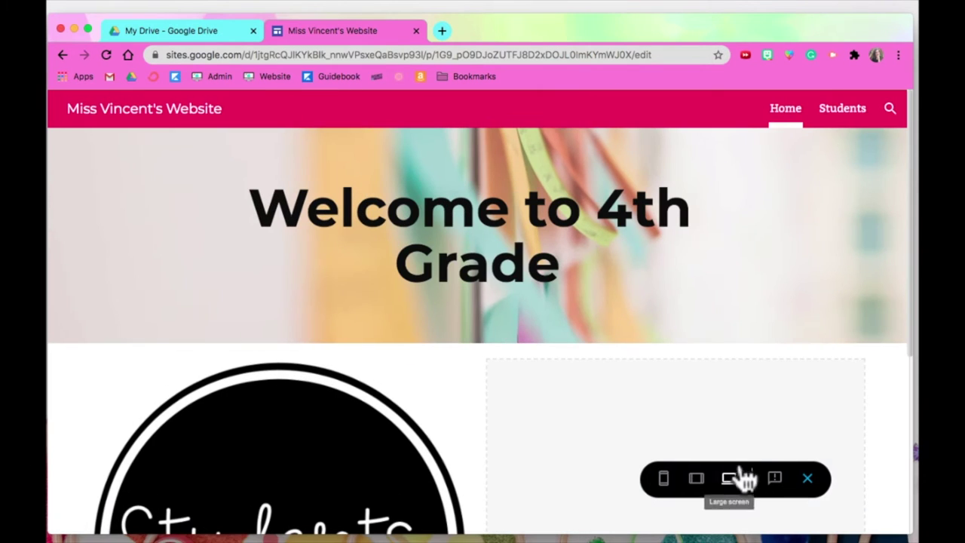
{"action": "left_click", "coordinate": [807, 480]}
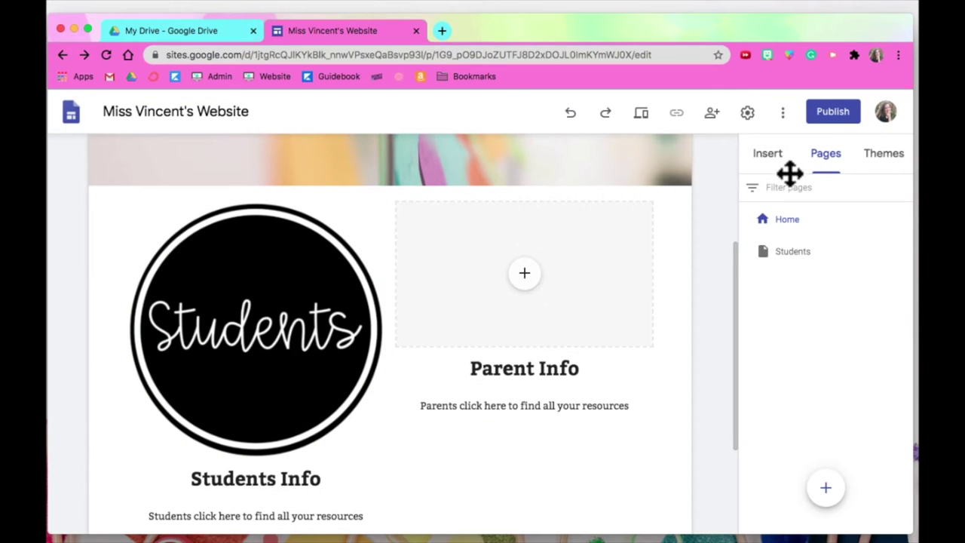
On the Students page, insert a new button element.
{"action": "left_click", "coordinate": [798, 258]}
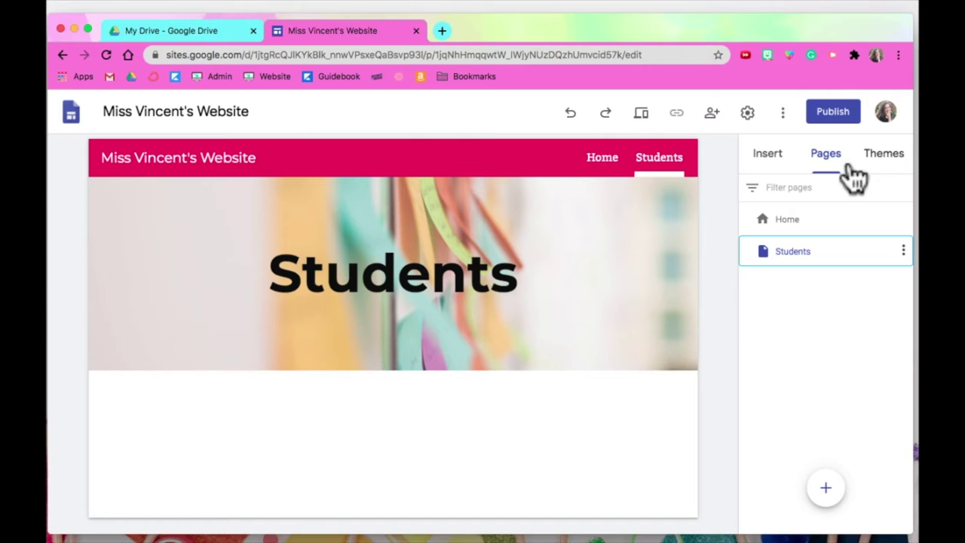
{"action": "left_click", "coordinate": [771, 156]}
{"action": "scroll", "coordinate": [819, 329], "scroll_direction": "down", "scroll_amount": 1}
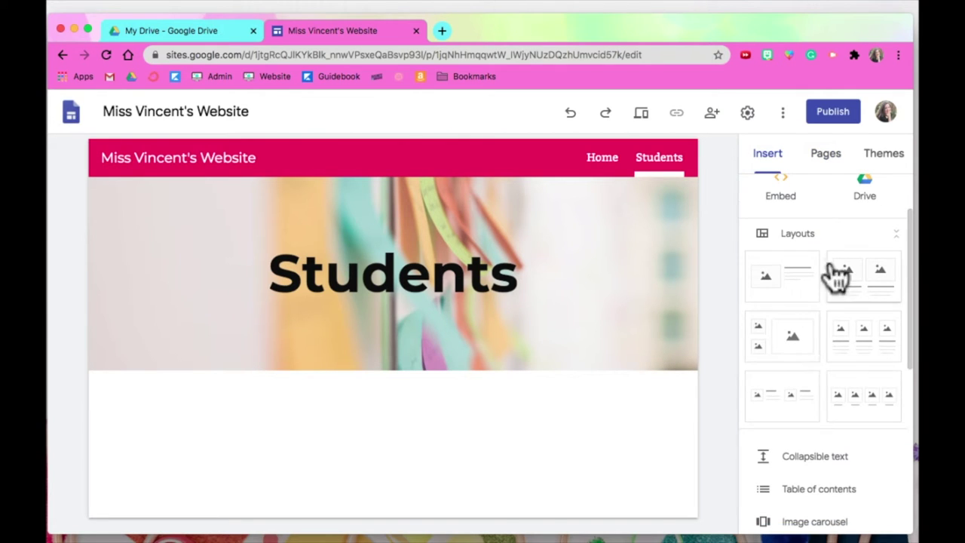
{"action": "scroll", "coordinate": [821, 369], "scroll_direction": "up", "scroll_amount": 2}
{"action": "scroll", "coordinate": [828, 359], "scroll_direction": "down", "scroll_amount": 2}
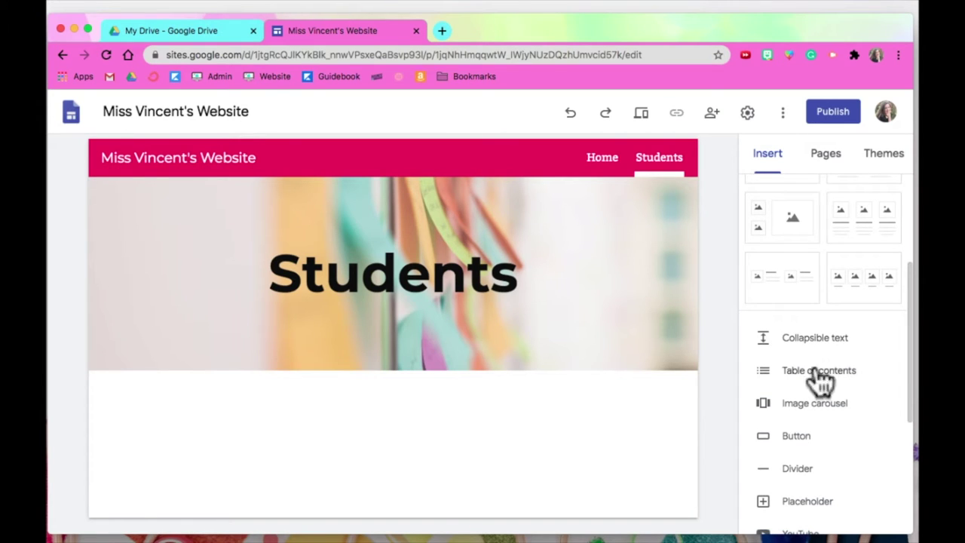
{"action": "left_click", "coordinate": [793, 439]}
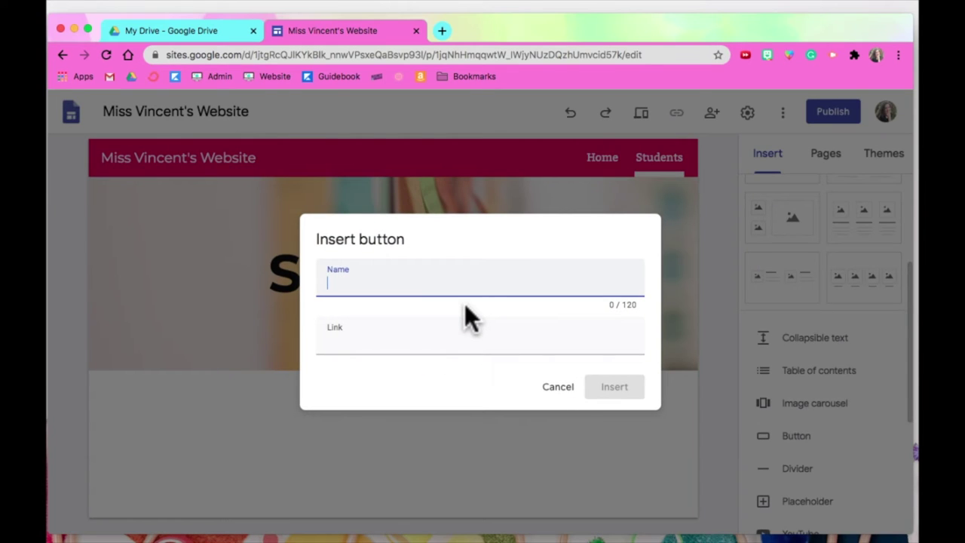
Label the button for emailing the teacher, link it to her mailto address, then resize and centre it.
{"action": "type", "text": "Email Miss Miss Vincent"}
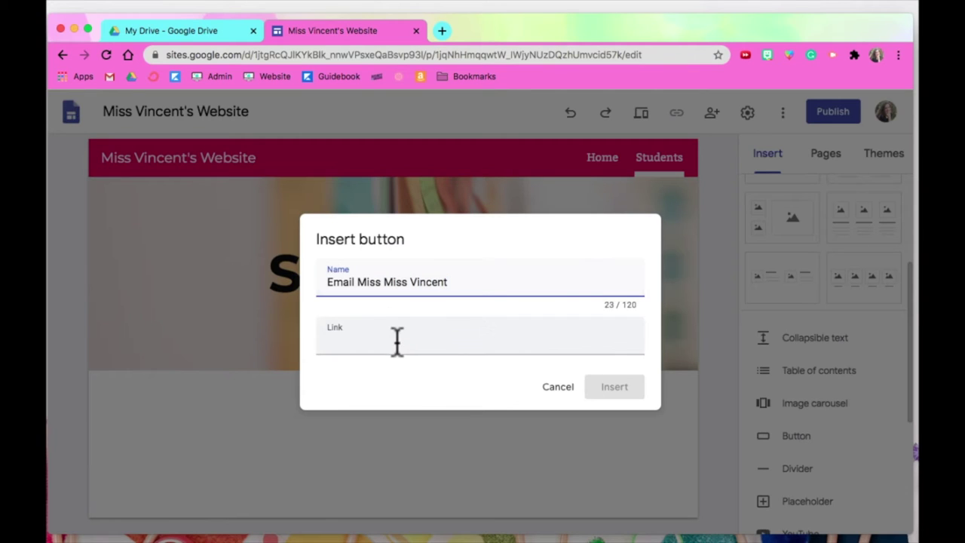
{"action": "left_click", "coordinate": [397, 339]}
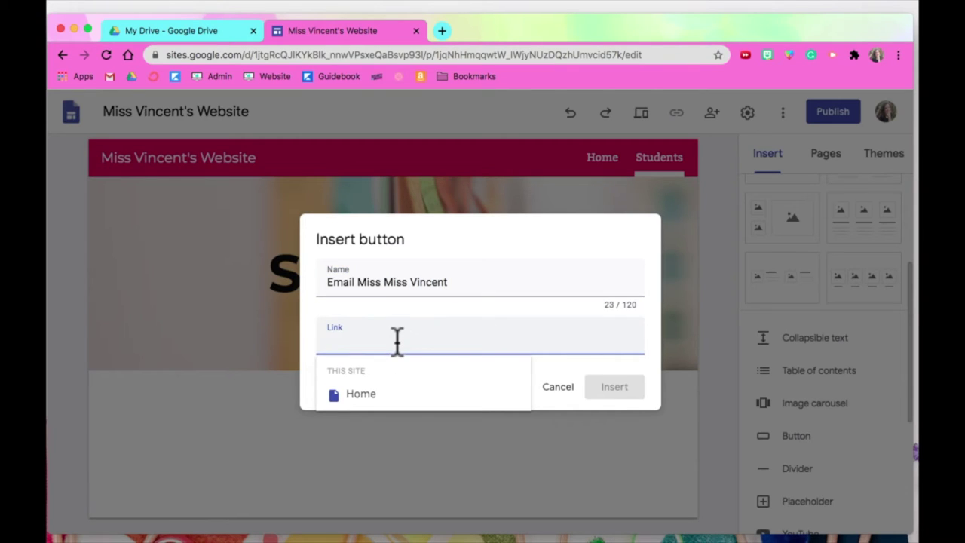
{"action": "type", "text": "mailto"}
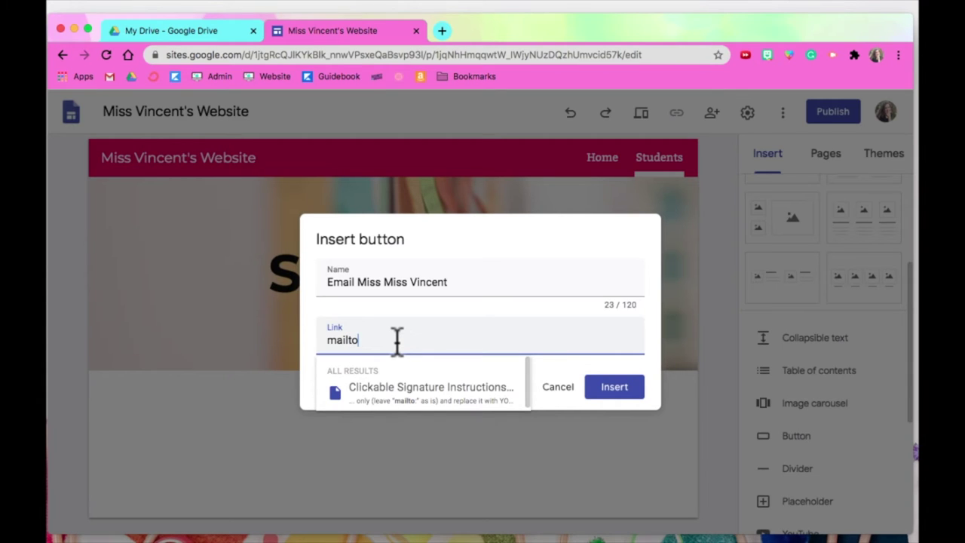
{"action": "type", "text": ":"}
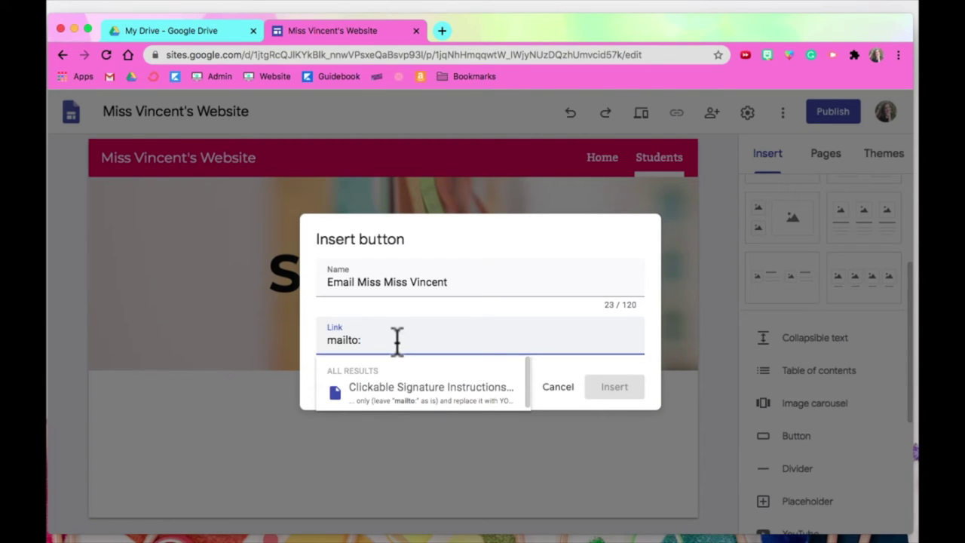
{"action": "left_click", "coordinate": [612, 386]}
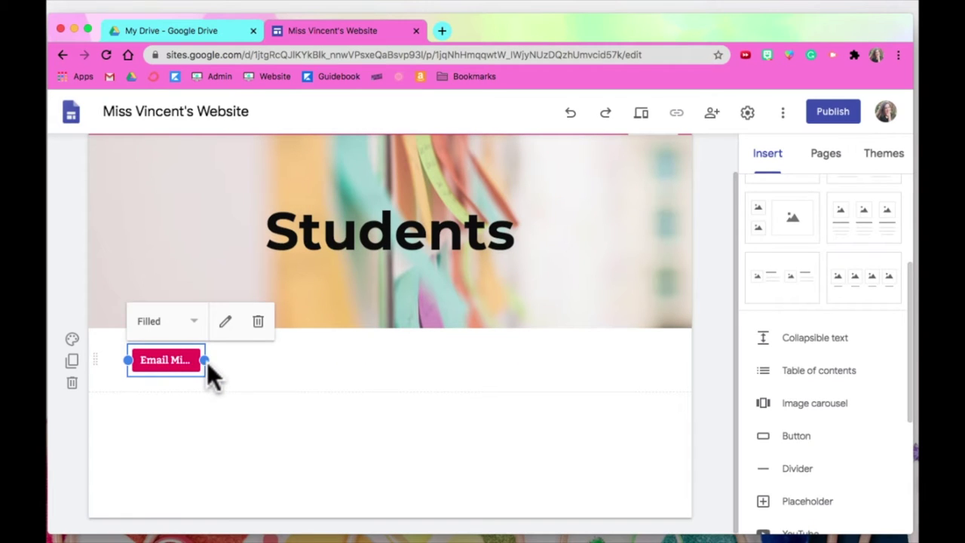
{"action": "left_click_drag", "start_coordinate": [205, 362], "coordinate": [291, 365]}
{"action": "left_click_drag", "start_coordinate": [149, 377], "coordinate": [409, 352]}
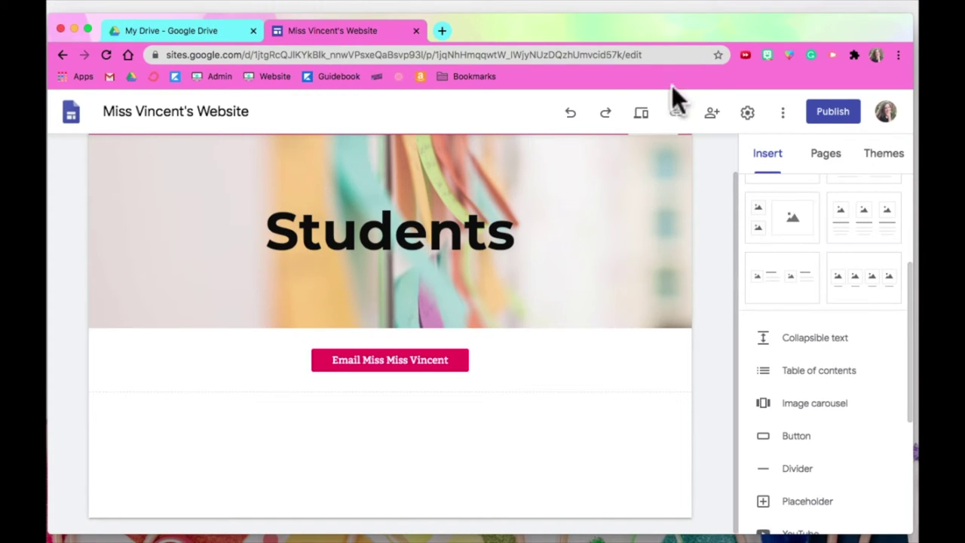
Preview the Students page, test the email button, discard the draft and exit preview.
{"action": "left_click", "coordinate": [634, 119]}
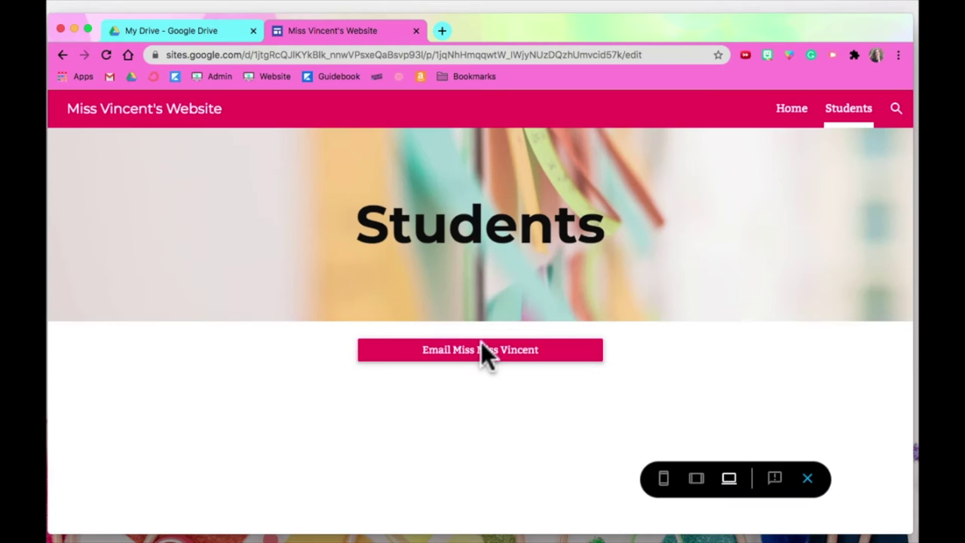
{"action": "left_click", "coordinate": [480, 354]}
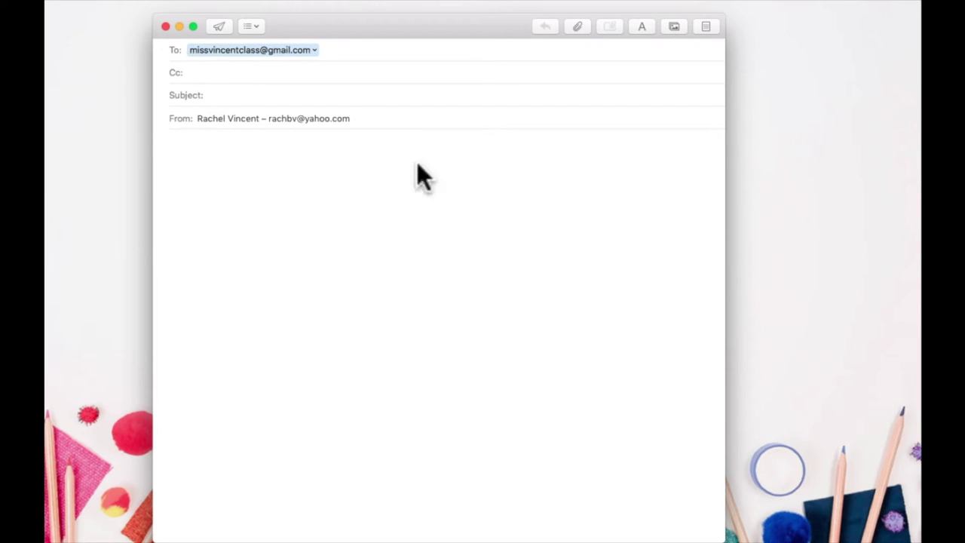
{"action": "left_click", "coordinate": [166, 27]}
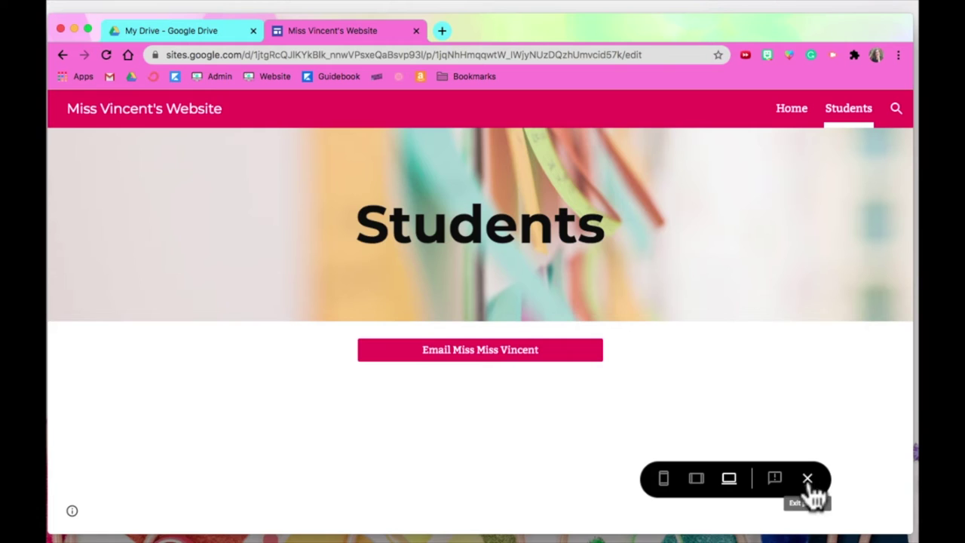
{"action": "left_click", "coordinate": [808, 479]}
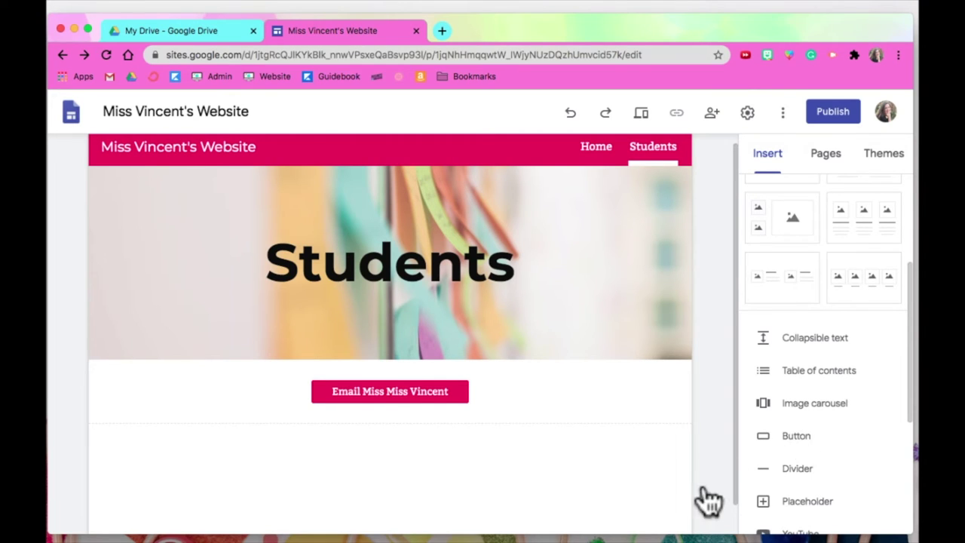
Add a text box below the email button reading "Let's have a great week!".
{"action": "scroll", "coordinate": [700, 500], "scroll_direction": "down", "scroll_amount": 1}
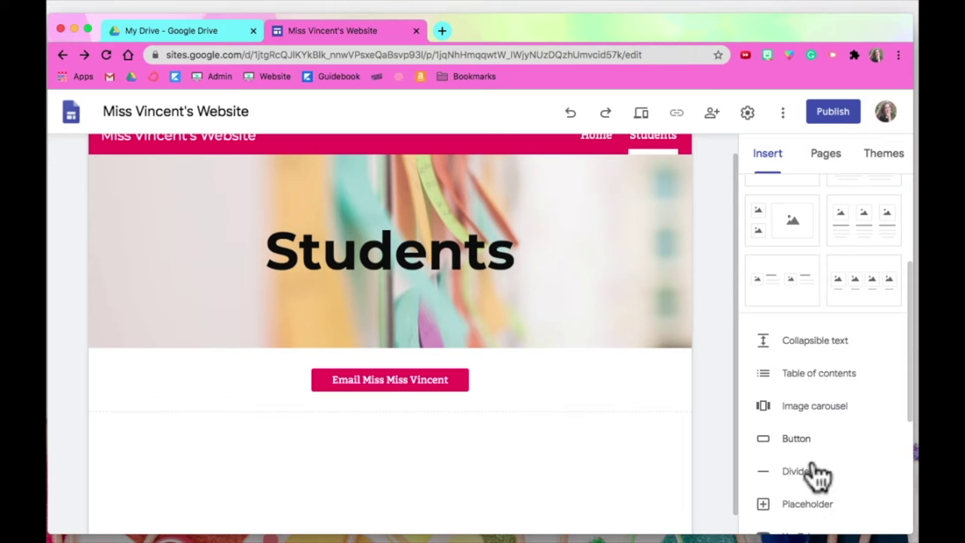
{"action": "scroll", "coordinate": [900, 323], "scroll_direction": "up", "scroll_amount": 2}
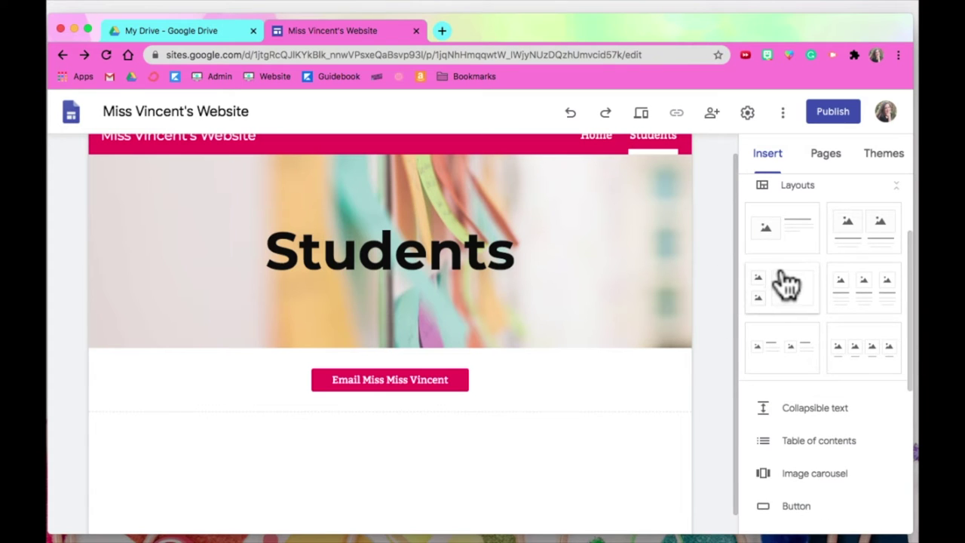
{"action": "scroll", "coordinate": [782, 282], "scroll_direction": "up", "scroll_amount": 3}
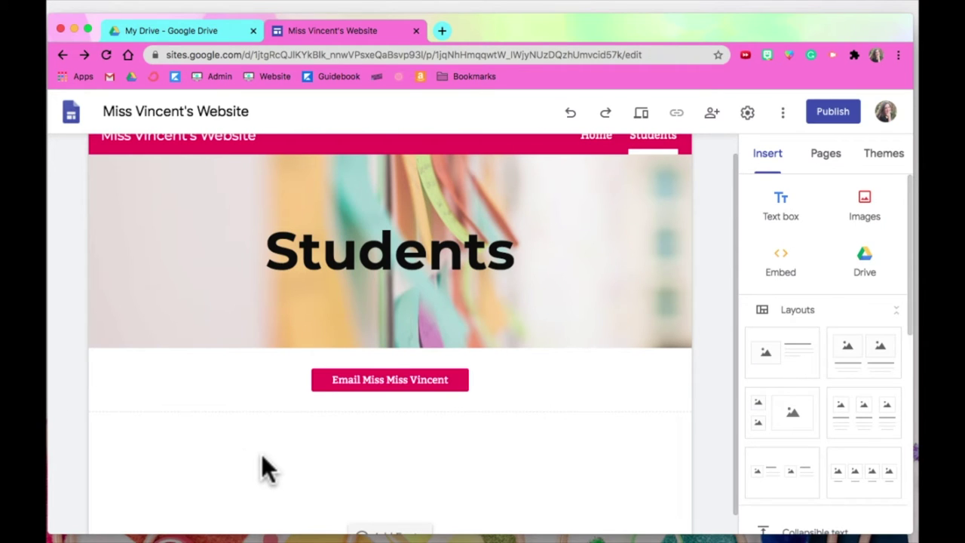
{"action": "scroll", "coordinate": [238, 453], "scroll_direction": "down", "scroll_amount": 2}
{"action": "left_click", "coordinate": [293, 455]}
{"action": "left_click", "coordinate": [293, 455]}
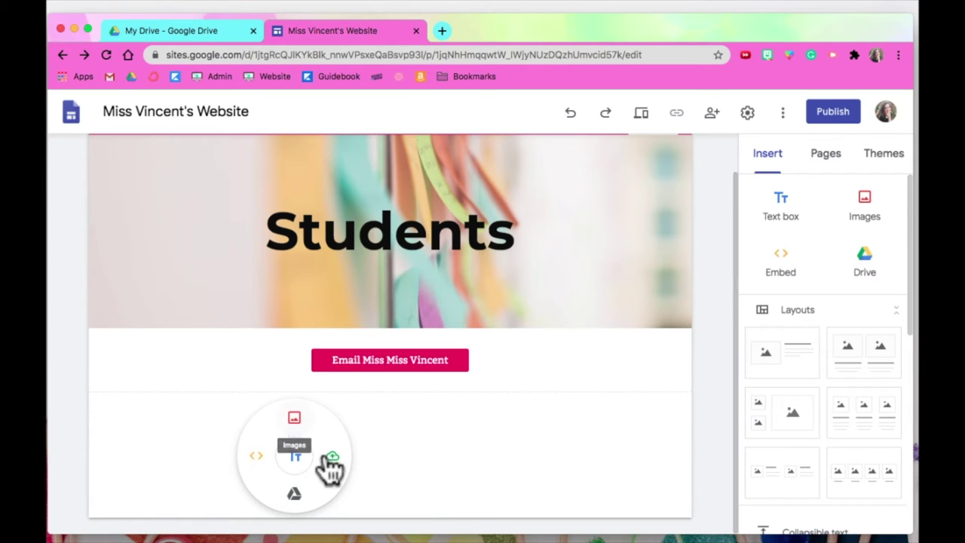
{"action": "left_click", "coordinate": [294, 457]}
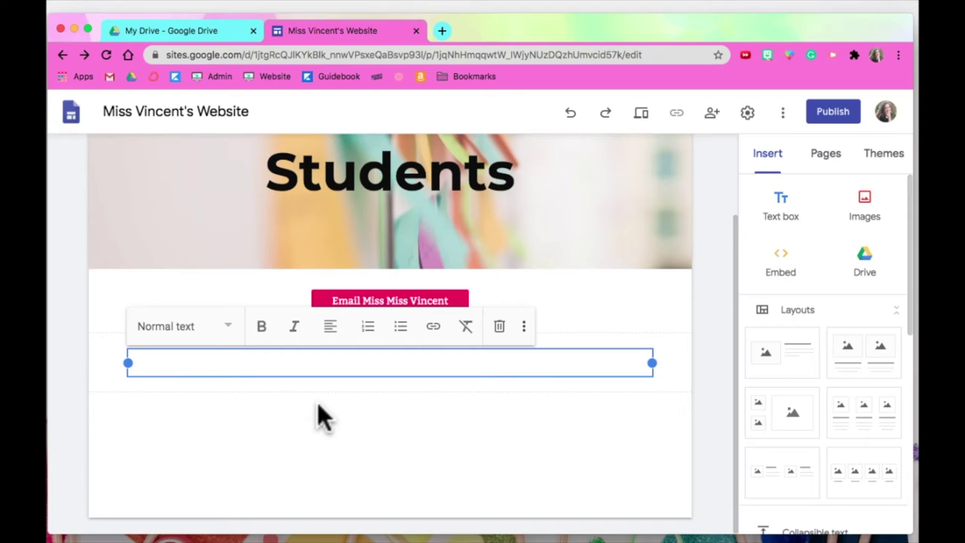
{"action": "type", "text": "Let's have a great week!"}
Style the sentence as a Heading and centre it.
{"action": "left_click_drag", "start_coordinate": [247, 363], "coordinate": [131, 363]}
{"action": "left_click", "coordinate": [226, 329]}
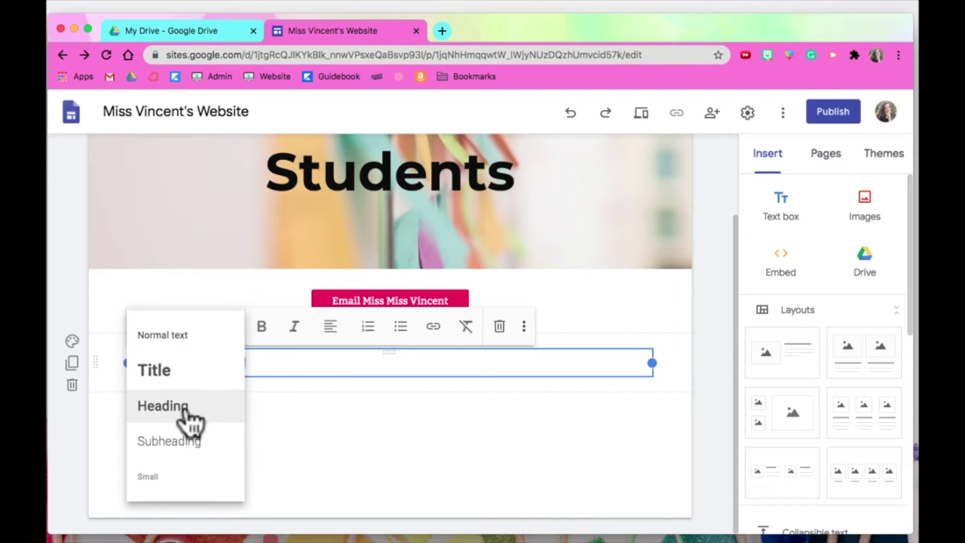
{"action": "left_click", "coordinate": [192, 422]}
{"action": "left_click", "coordinate": [330, 326]}
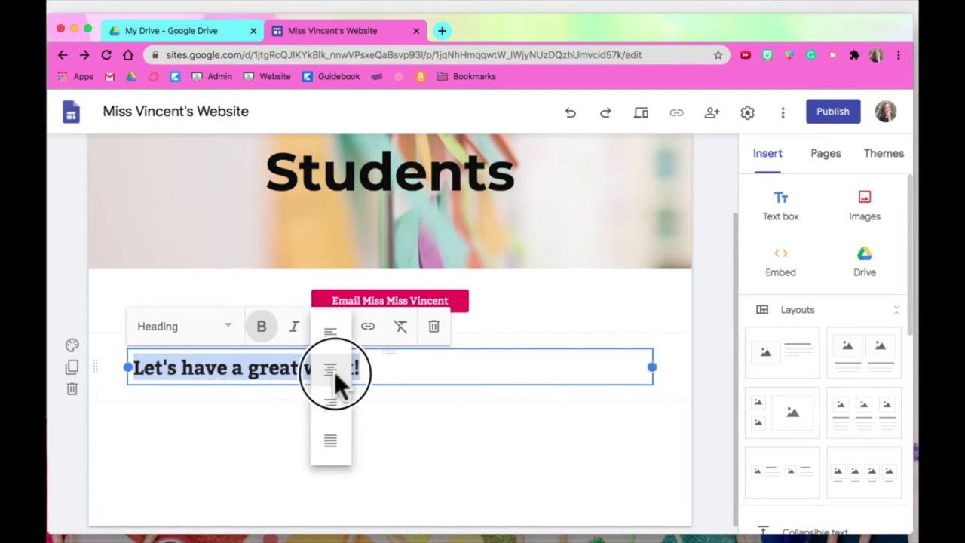
{"action": "left_click", "coordinate": [336, 369]}
{"action": "left_click", "coordinate": [393, 452]}
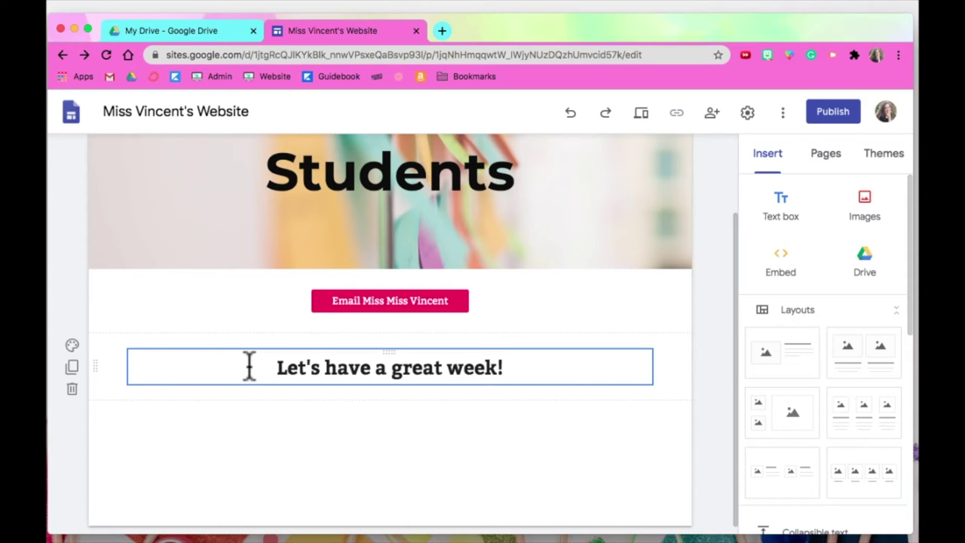
Give the heading's section the dark Emphasis 2 background.
{"action": "scroll", "coordinate": [248, 367], "scroll_direction": "down", "scroll_amount": 1}
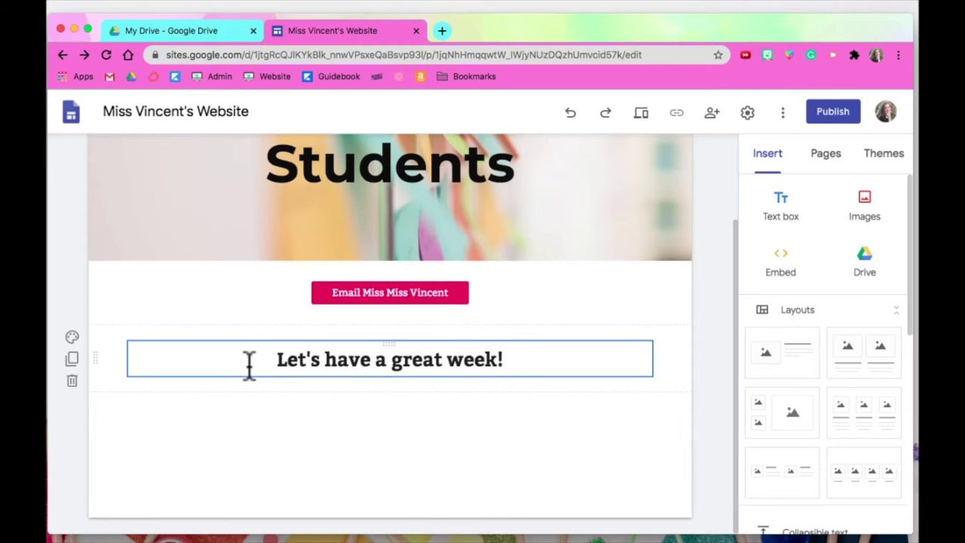
{"action": "scroll", "coordinate": [249, 368], "scroll_direction": "up", "scroll_amount": 3}
{"action": "scroll", "coordinate": [248, 363], "scroll_direction": "down", "scroll_amount": 3}
{"action": "left_click", "coordinate": [72, 337]}
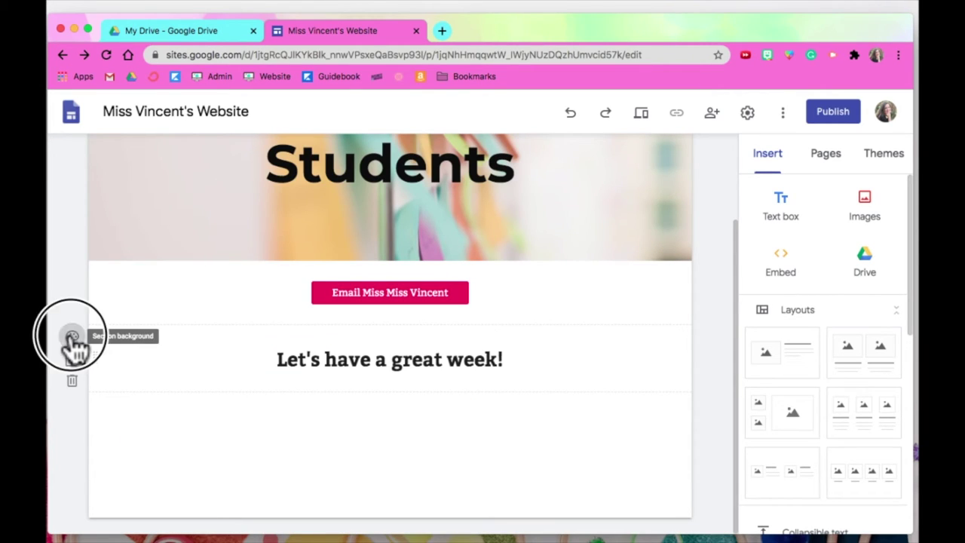
{"action": "left_click", "coordinate": [157, 421]}
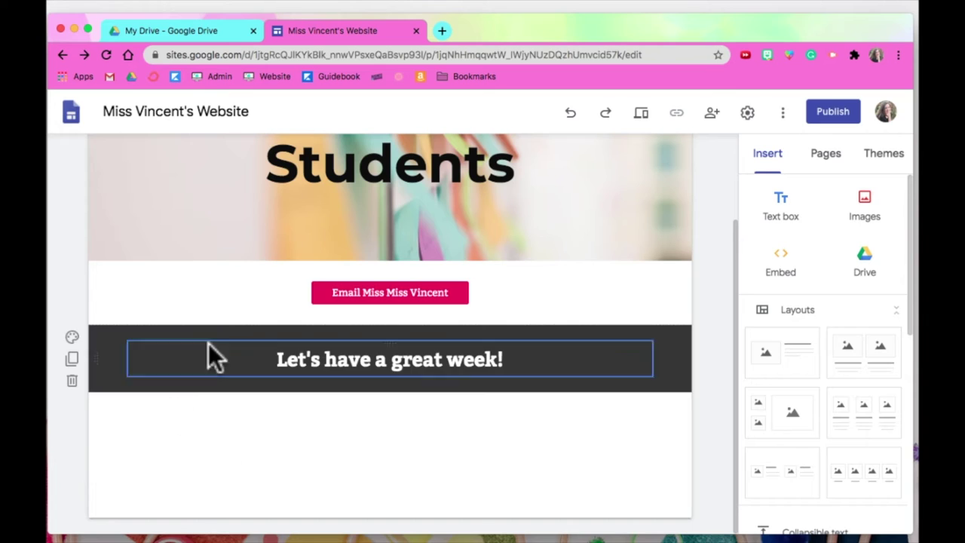
Insert the Student of the Week slideshow from Google Drive below the heading.
{"action": "double_click", "coordinate": [298, 451]}
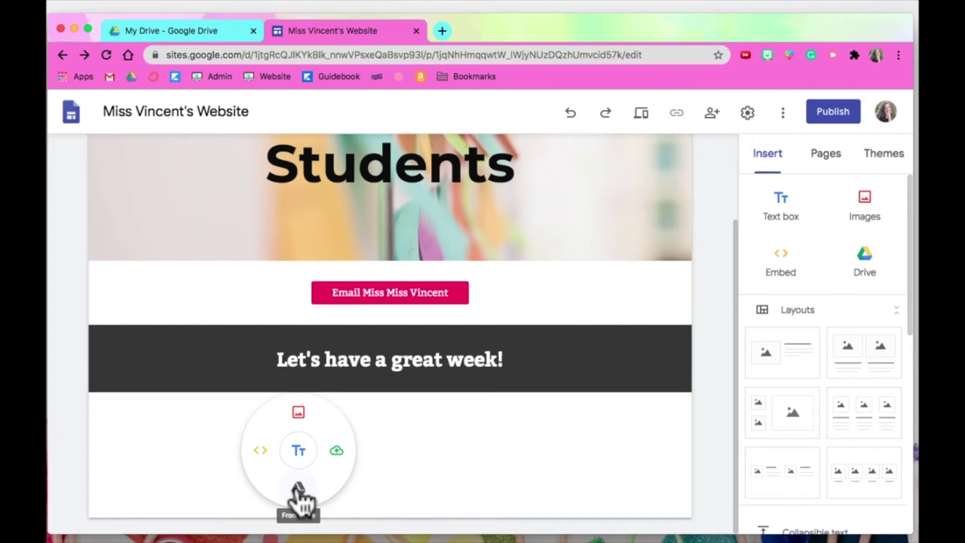
{"action": "left_click", "coordinate": [298, 489]}
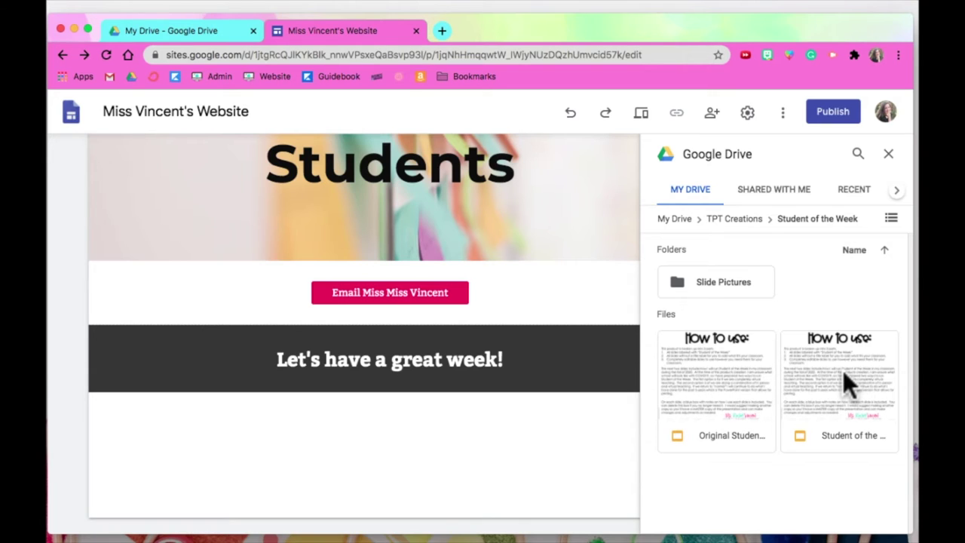
{"action": "left_click", "coordinate": [843, 373]}
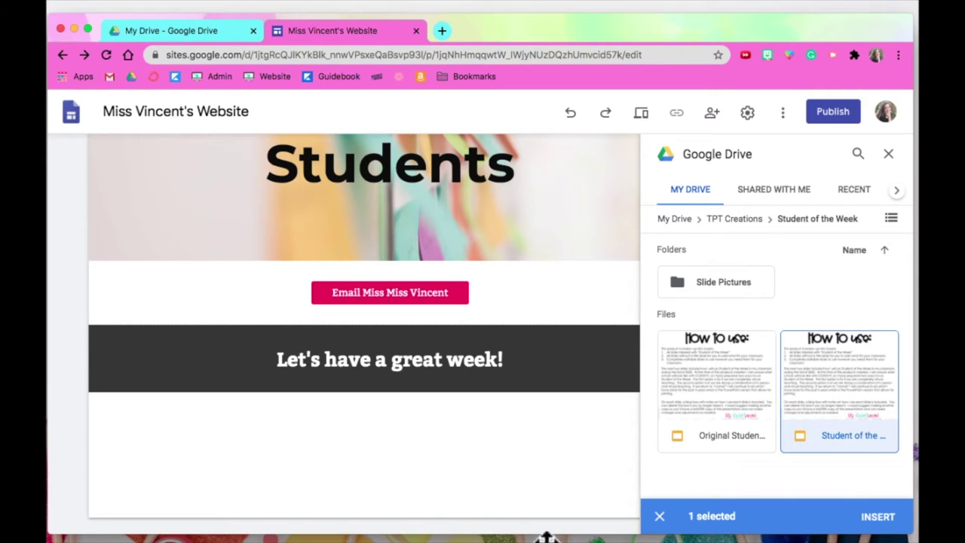
{"action": "left_click", "coordinate": [884, 517]}
{"action": "scroll", "coordinate": [571, 490], "scroll_direction": "down", "scroll_amount": 2}
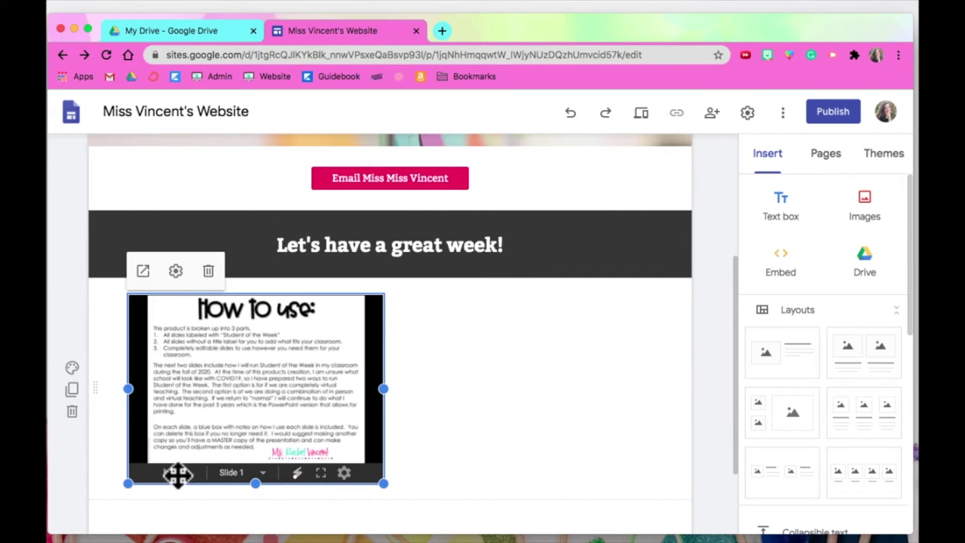
Set the embedded slideshow's starting slide to 2.
{"action": "left_click", "coordinate": [175, 271]}
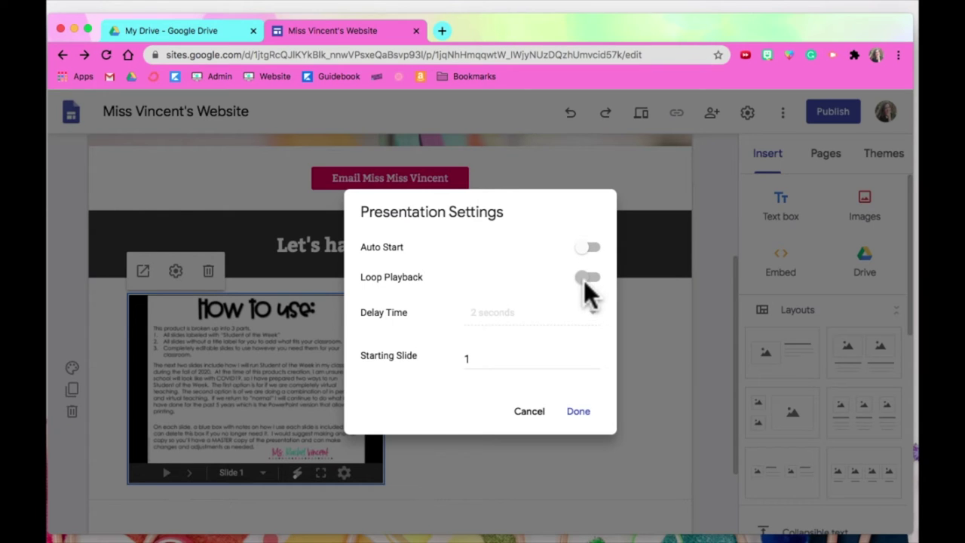
{"action": "double_click", "coordinate": [446, 357]}
{"action": "type", "text": "2"}
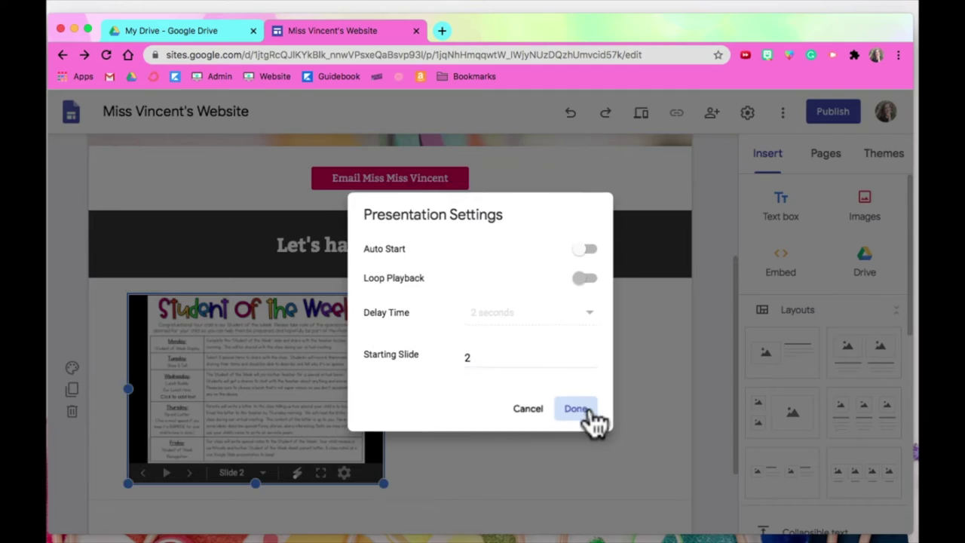
{"action": "left_click", "coordinate": [582, 412]}
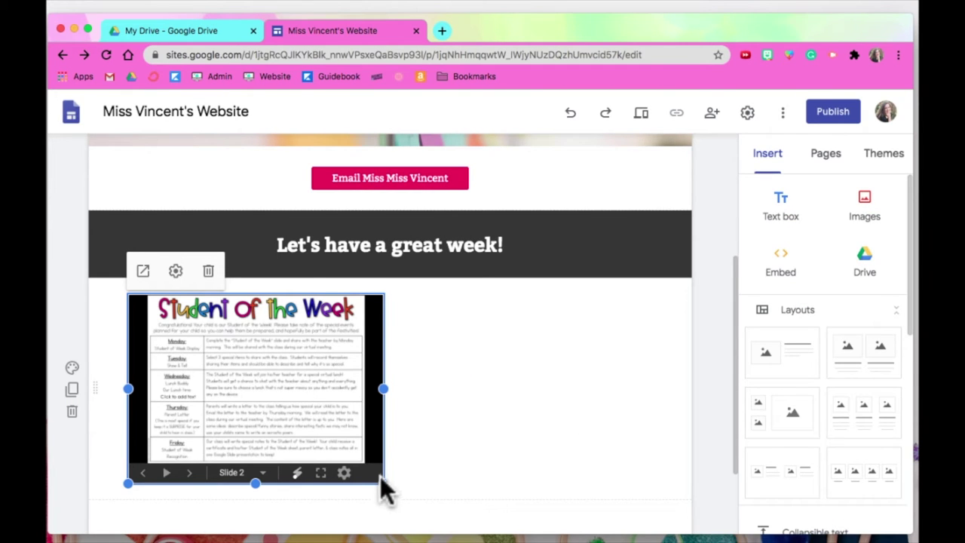
Resize the slideshow embed to span nearly the full section width and extend it downward.
{"action": "left_click_drag", "start_coordinate": [384, 487], "coordinate": [653, 477]}
{"action": "left_click_drag", "start_coordinate": [390, 454], "coordinate": [334, 409]}
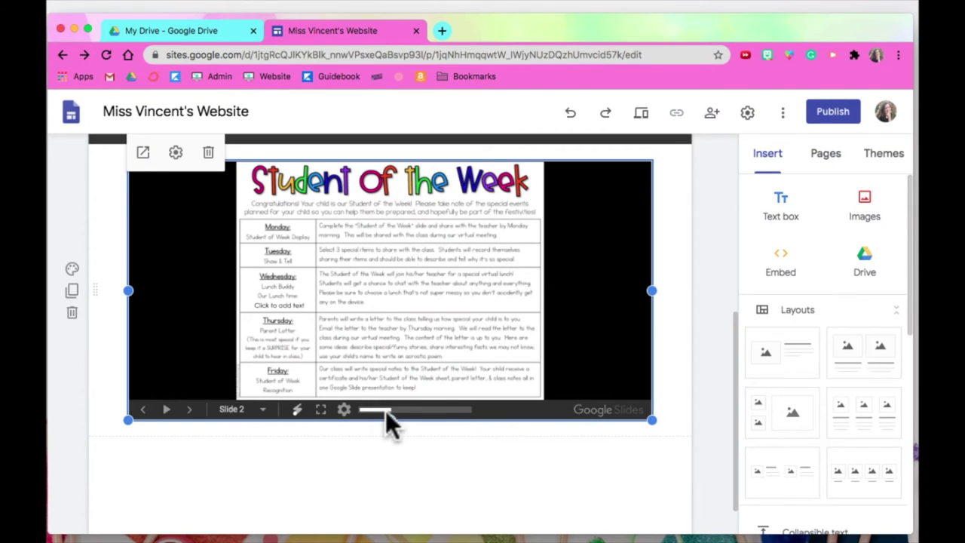
{"action": "left_click_drag", "start_coordinate": [392, 420], "coordinate": [409, 524]}
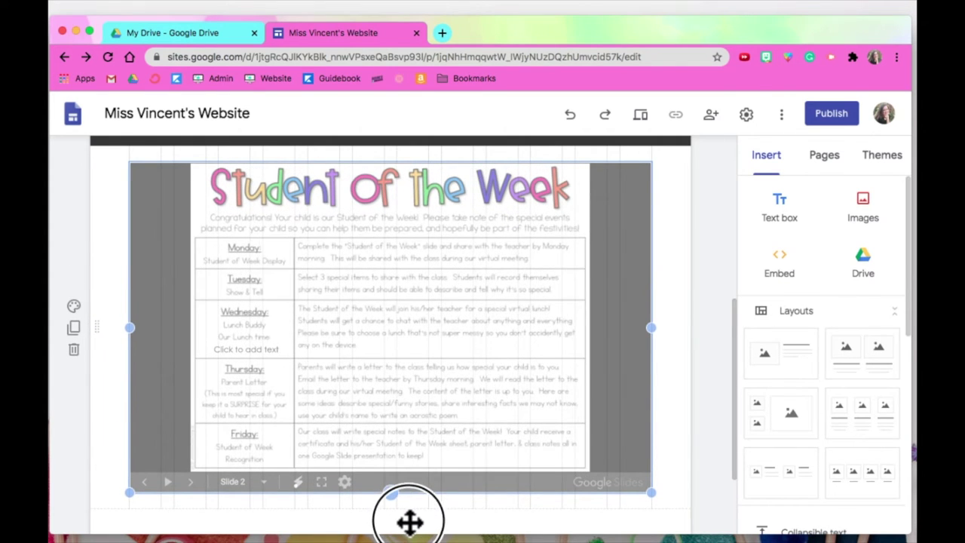
{"action": "scroll", "coordinate": [513, 328], "scroll_direction": "down", "scroll_amount": 1}
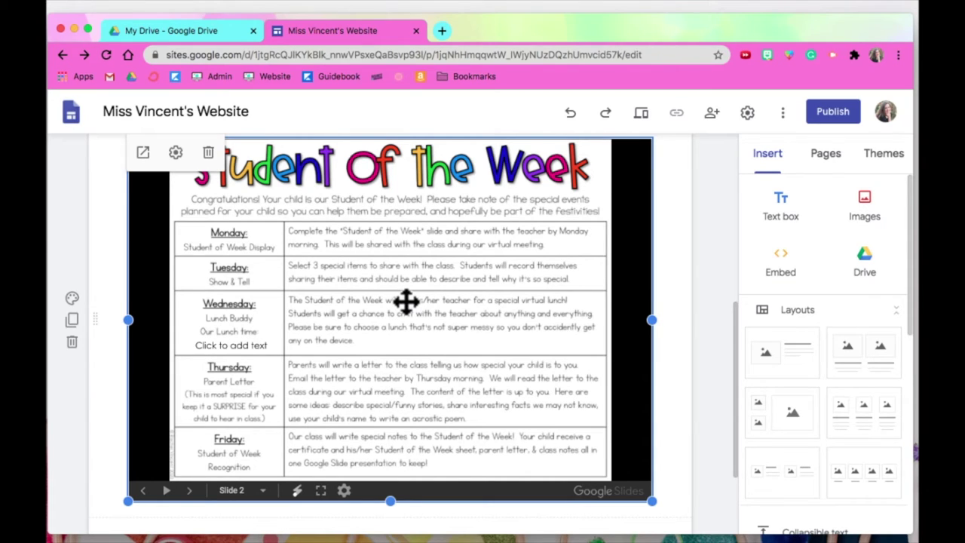
{"action": "scroll", "coordinate": [677, 252], "scroll_direction": "up", "scroll_amount": 5}
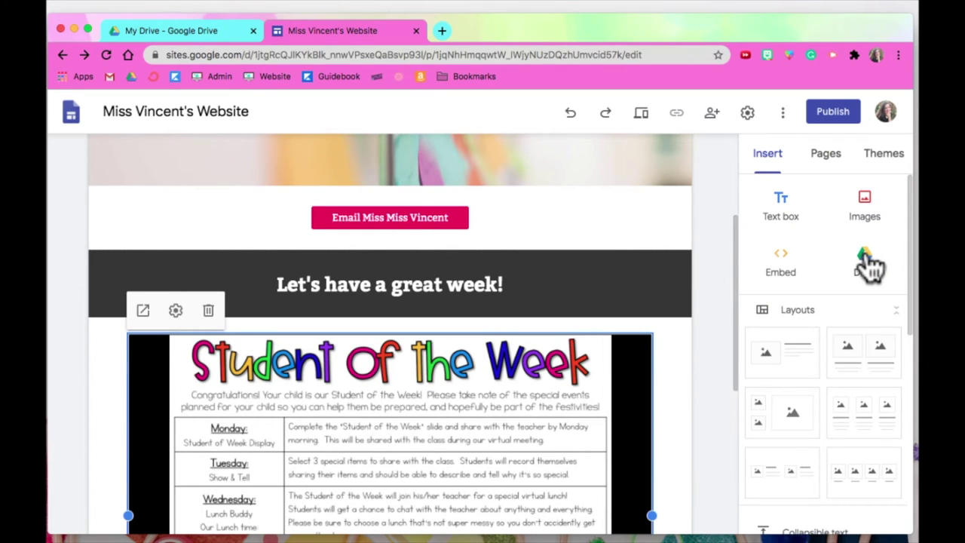
{"action": "scroll", "coordinate": [688, 288], "scroll_direction": "up", "scroll_amount": 5}
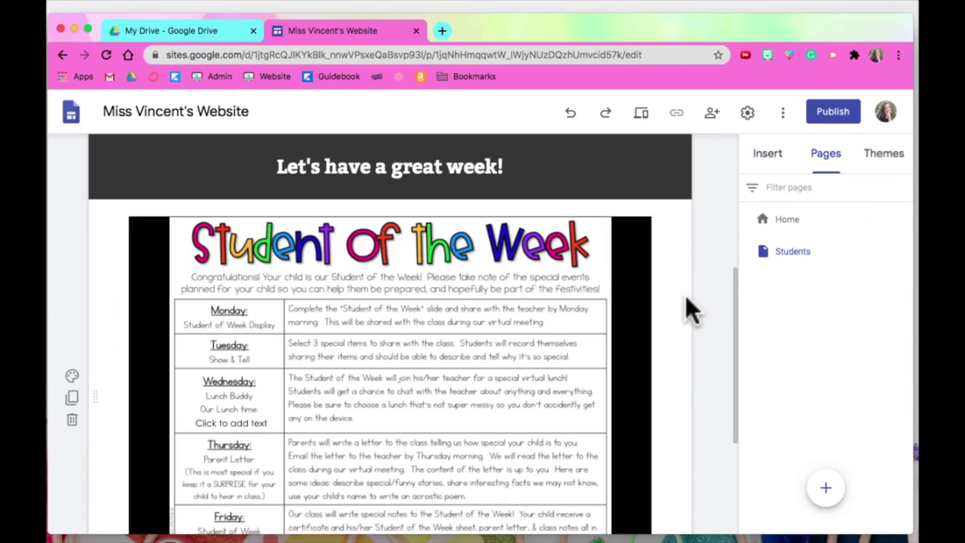
Add a subpage named Website Links under the Students page.
{"action": "scroll", "coordinate": [685, 296], "scroll_direction": "up", "scroll_amount": 2}
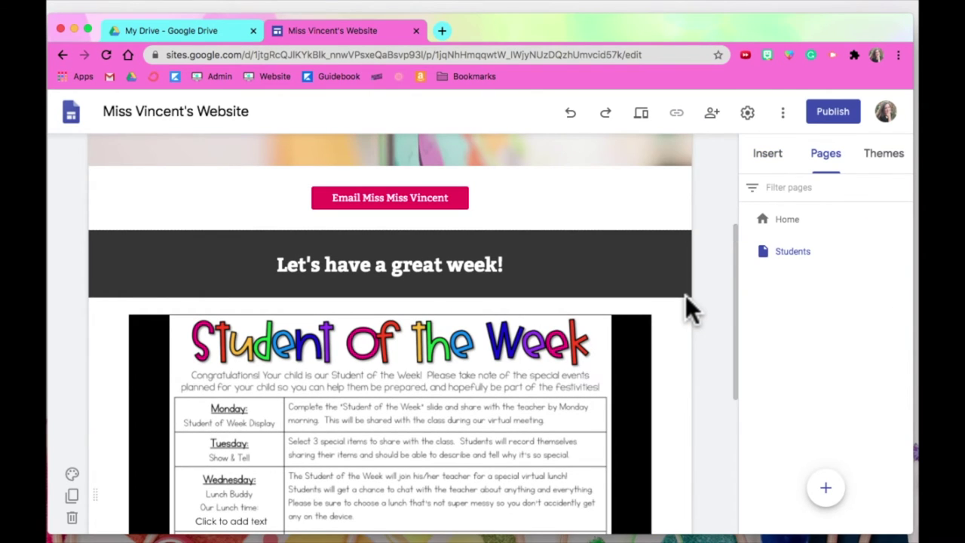
{"action": "scroll", "coordinate": [686, 296], "scroll_direction": "up", "scroll_amount": 5}
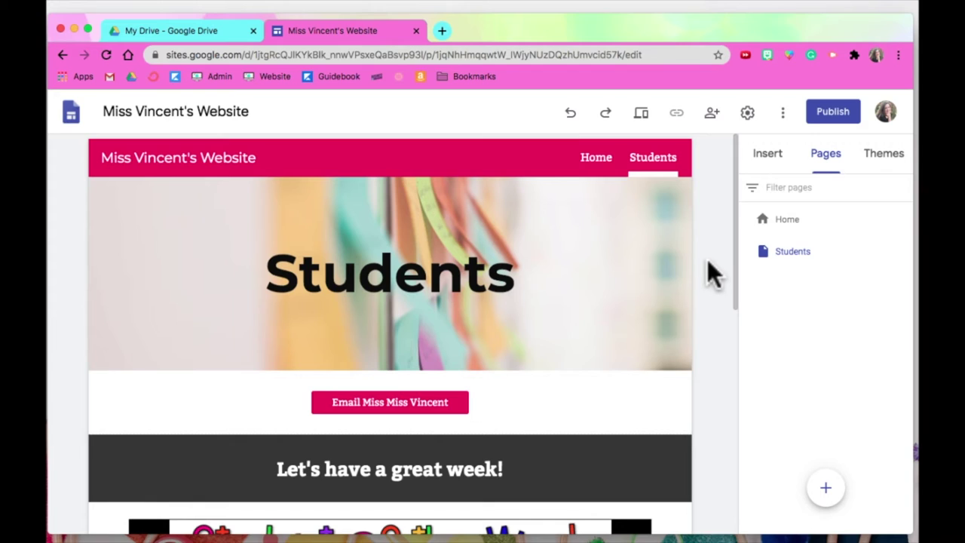
{"action": "mouse_move", "coordinate": [871, 264]}
{"action": "left_click", "coordinate": [903, 251]}
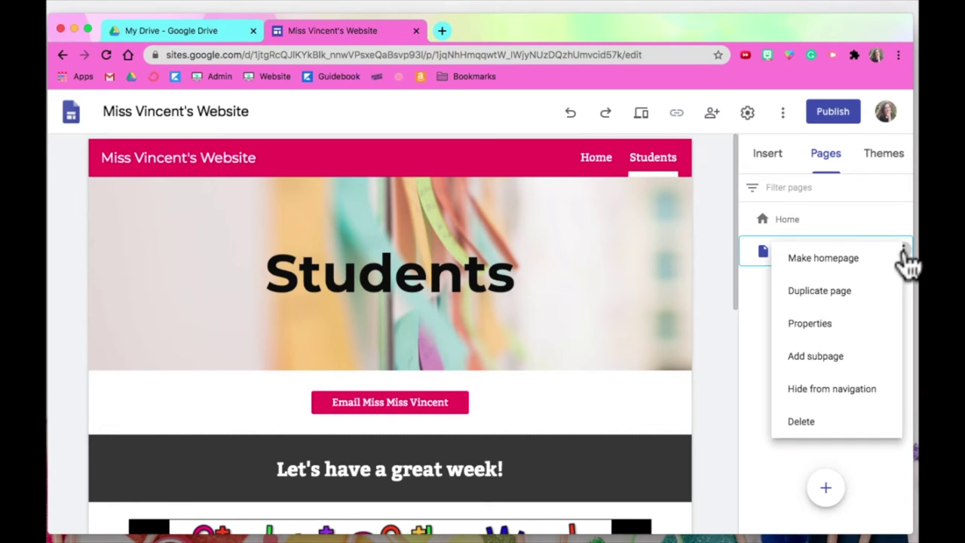
{"action": "left_click", "coordinate": [851, 372]}
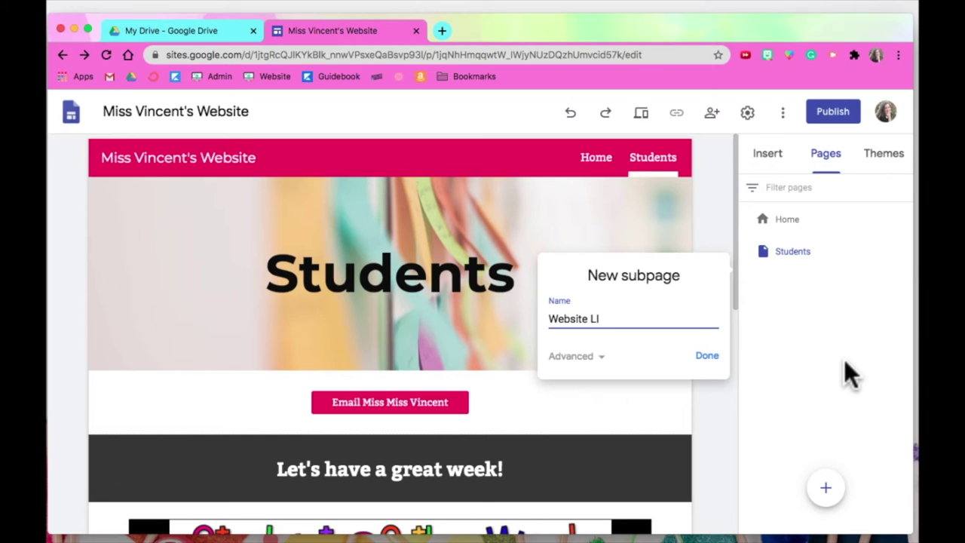
{"action": "left_click", "coordinate": [702, 357]}
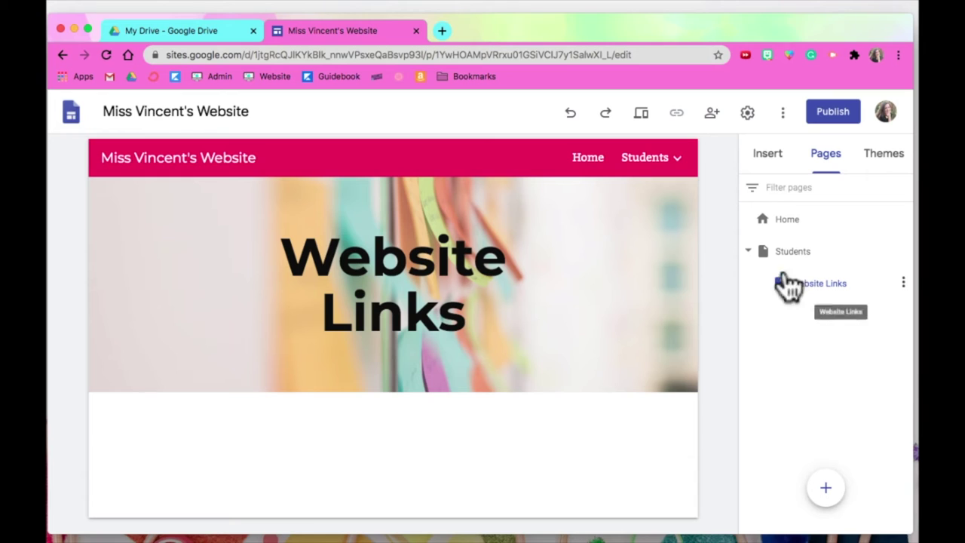
Return to the Students page, select the email button, and show the insertable elements.
{"action": "mouse_move", "coordinate": [689, 190]}
{"action": "mouse_move", "coordinate": [681, 175]}
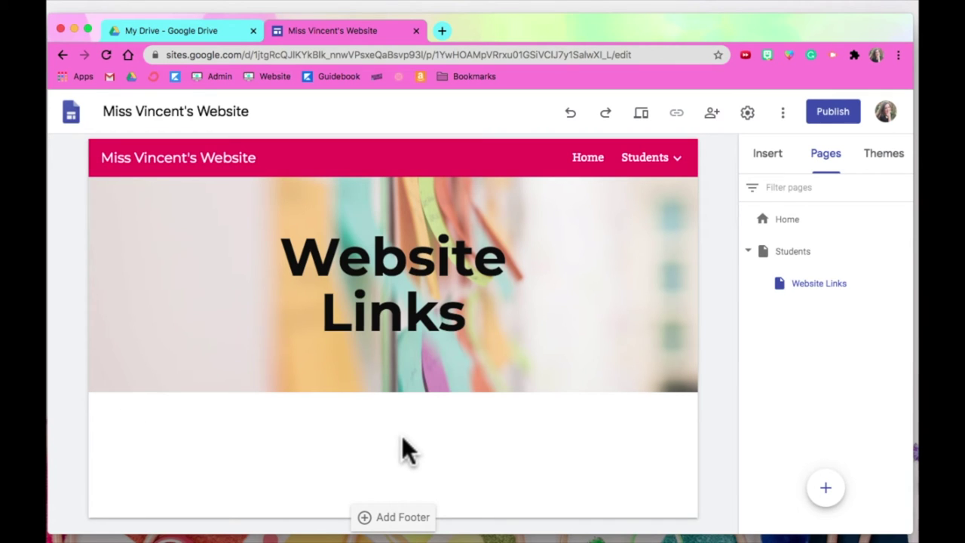
{"action": "left_click", "coordinate": [819, 259]}
{"action": "scroll", "coordinate": [453, 425], "scroll_direction": "down", "scroll_amount": 4}
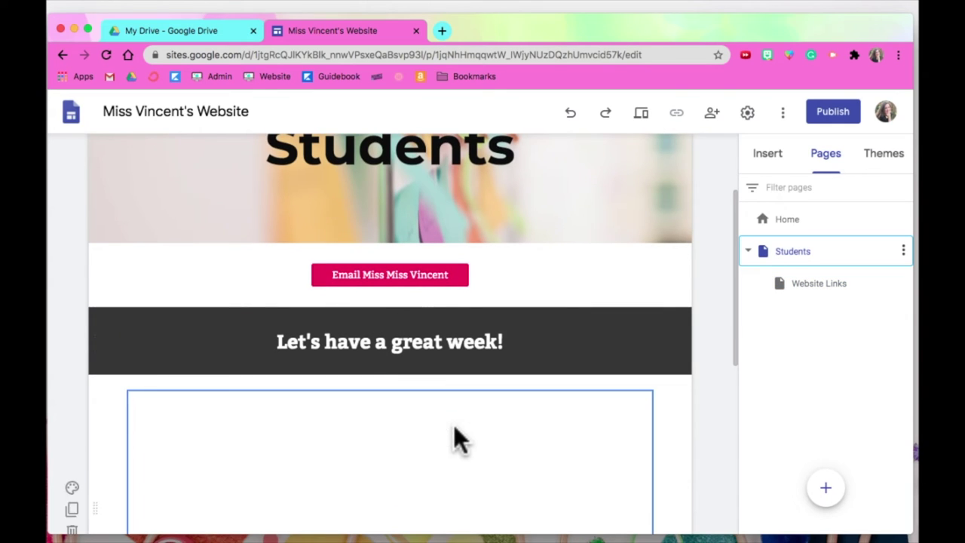
{"action": "left_click", "coordinate": [371, 283]}
{"action": "left_click", "coordinate": [767, 153]}
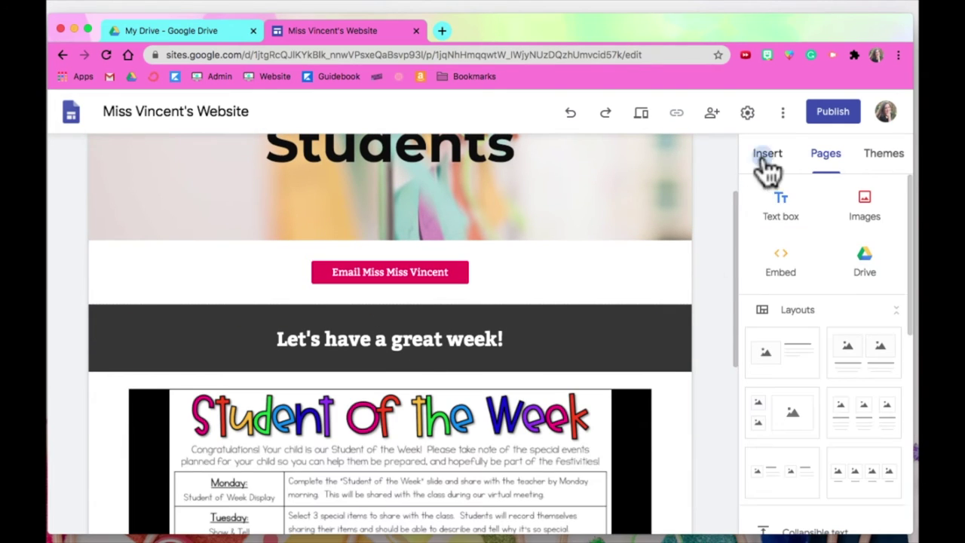
{"action": "scroll", "coordinate": [861, 420], "scroll_direction": "down", "scroll_amount": 3}
Insert a Website Links button linked to the Website Links page.
{"action": "scroll", "coordinate": [860, 414], "scroll_direction": "down", "scroll_amount": 2}
{"action": "left_click", "coordinate": [795, 379]}
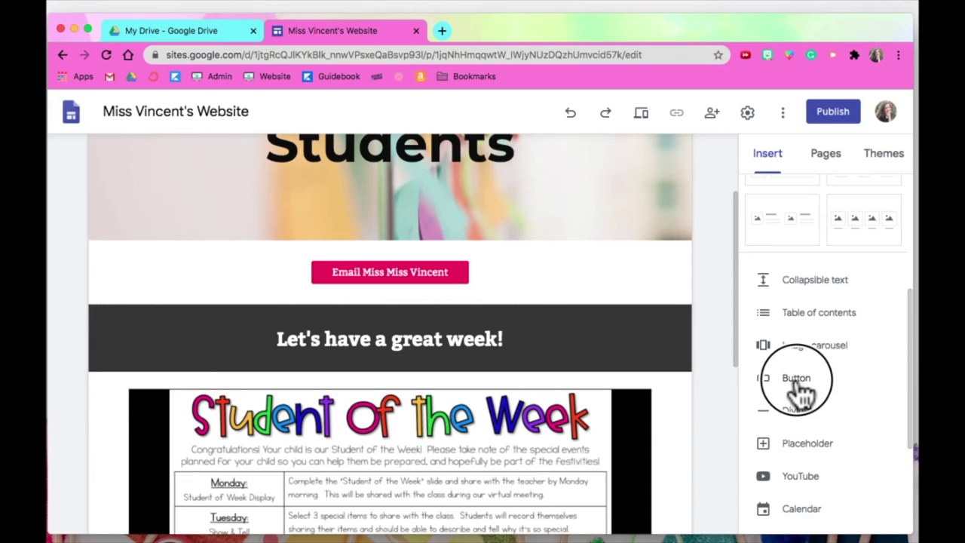
{"action": "type", "text": "Website Links"}
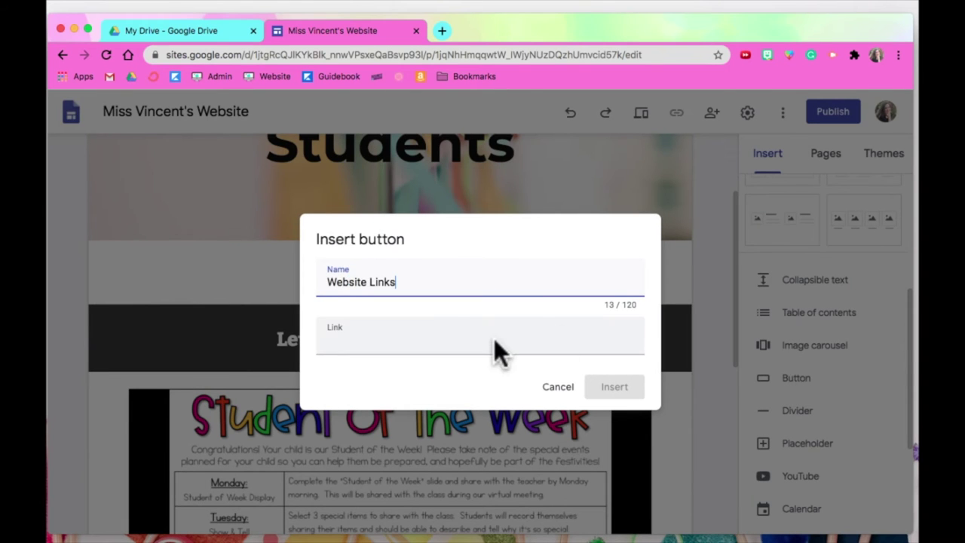
{"action": "left_click", "coordinate": [494, 343]}
{"action": "left_click", "coordinate": [400, 441]}
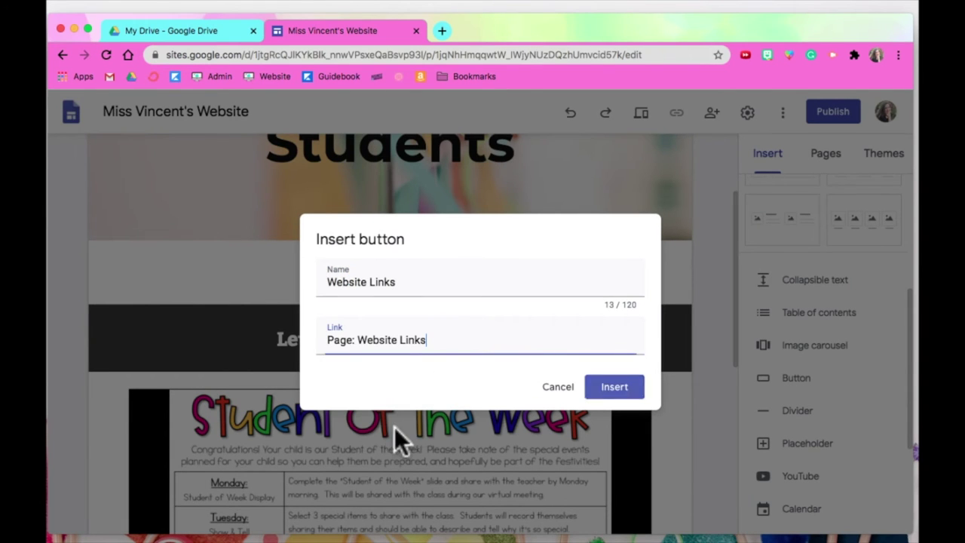
{"action": "left_click", "coordinate": [614, 388]}
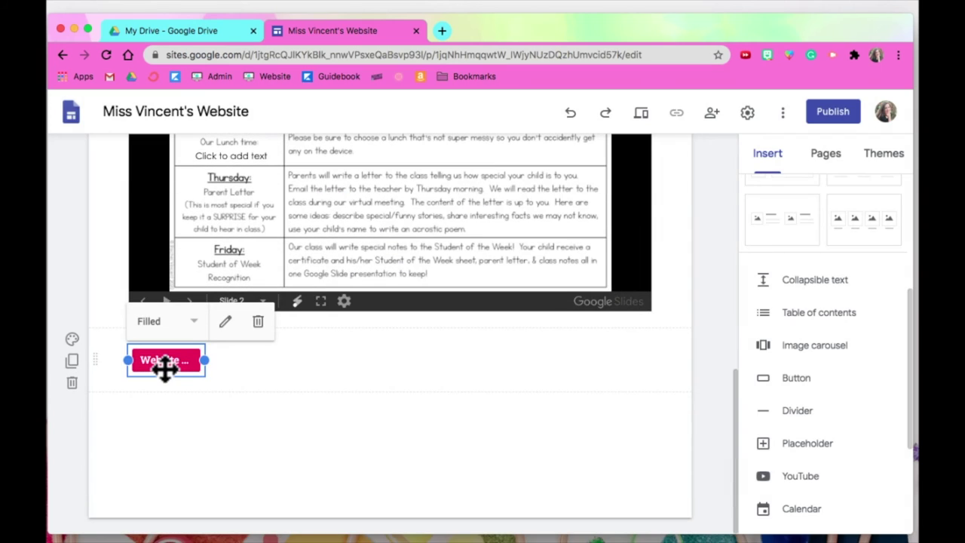
Widen the Website Links button and place it beside the email button.
{"action": "left_click_drag", "start_coordinate": [162, 364], "coordinate": [579, 296]}
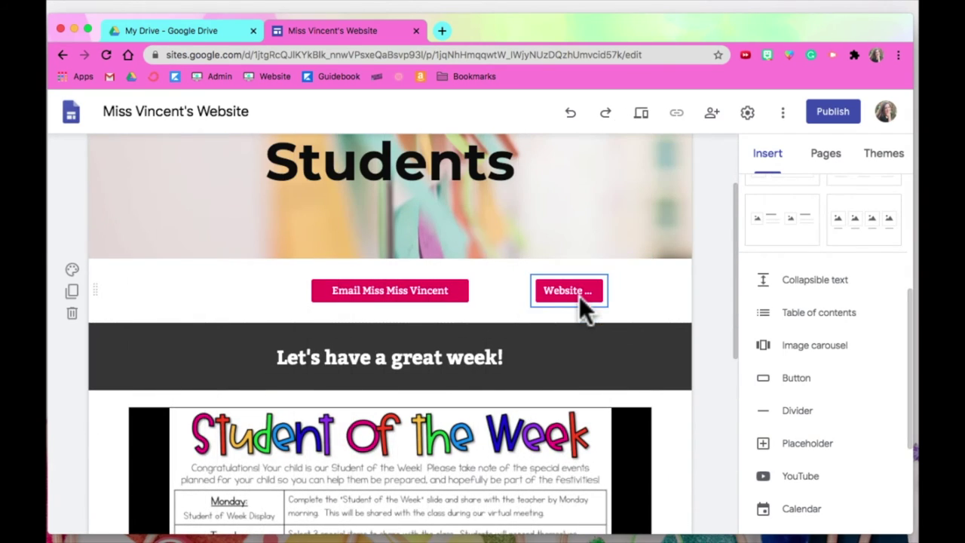
{"action": "left_click_drag", "start_coordinate": [463, 295], "coordinate": [254, 301]}
{"action": "left_click", "coordinate": [538, 288]}
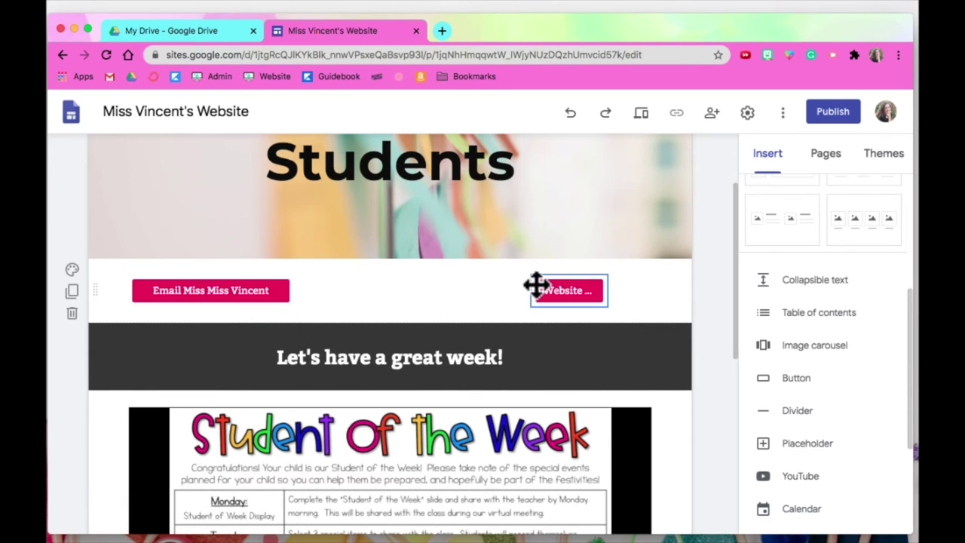
{"action": "left_click_drag", "start_coordinate": [531, 291], "coordinate": [457, 289]}
{"action": "left_click_drag", "start_coordinate": [586, 299], "coordinate": [389, 294]}
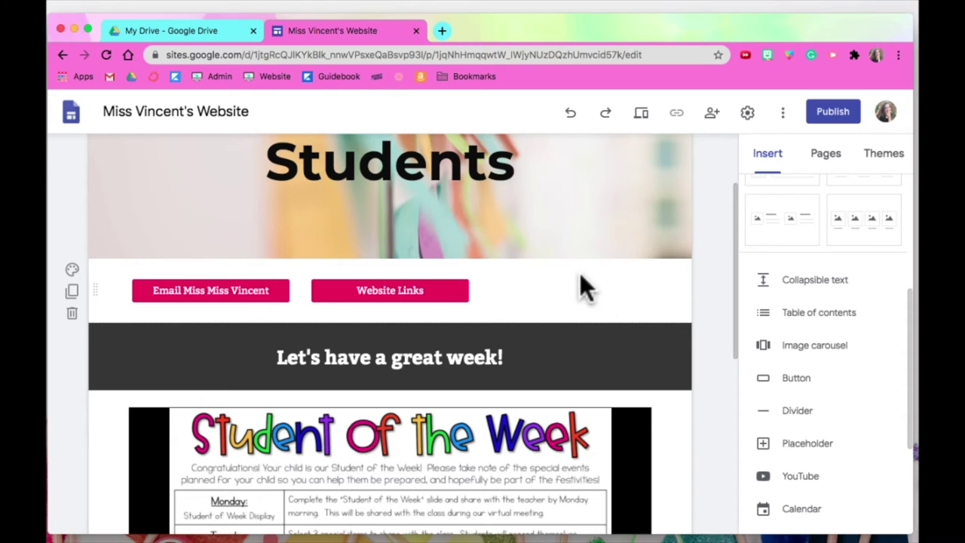
{"action": "left_click", "coordinate": [386, 292]}
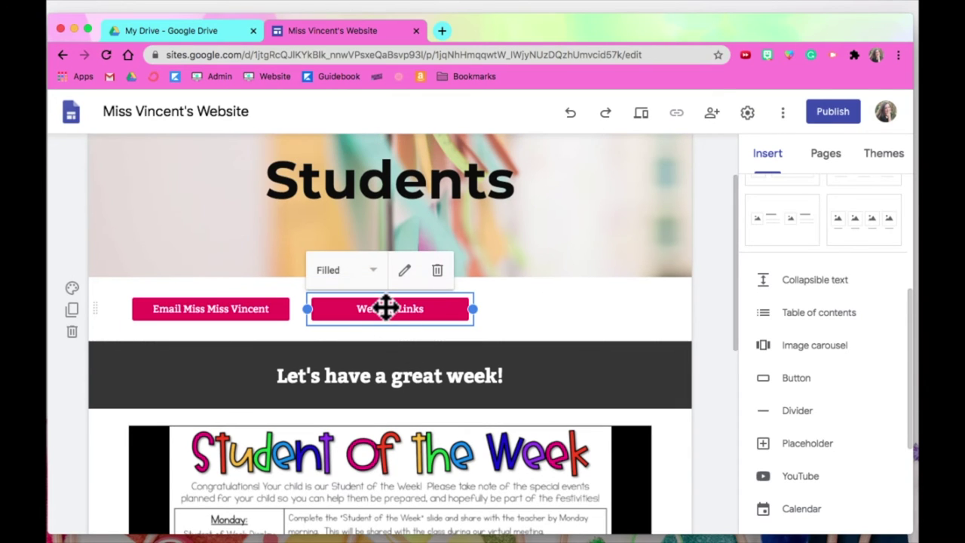
Preview the site, test the Website Links button opens its page, then exit preview.
{"action": "left_click", "coordinate": [640, 115]}
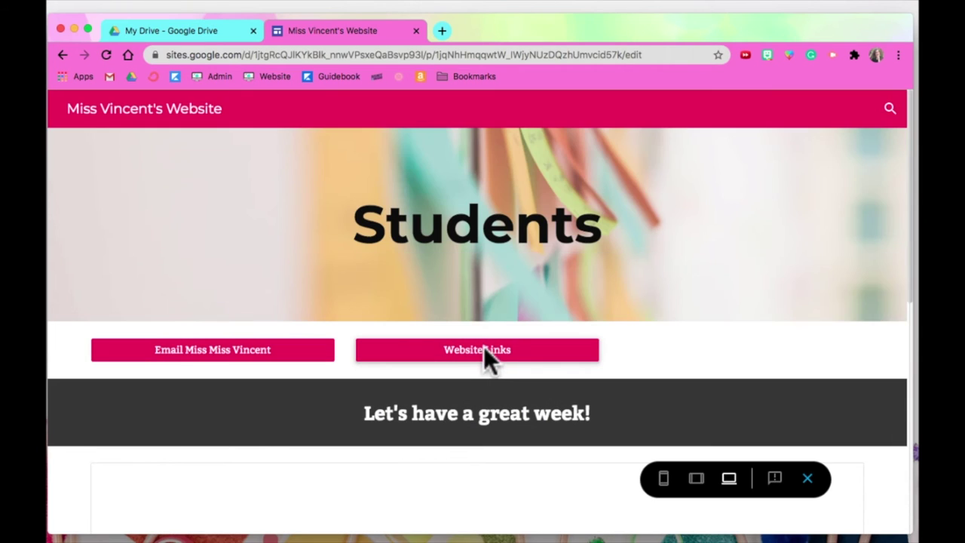
{"action": "left_click", "coordinate": [484, 351]}
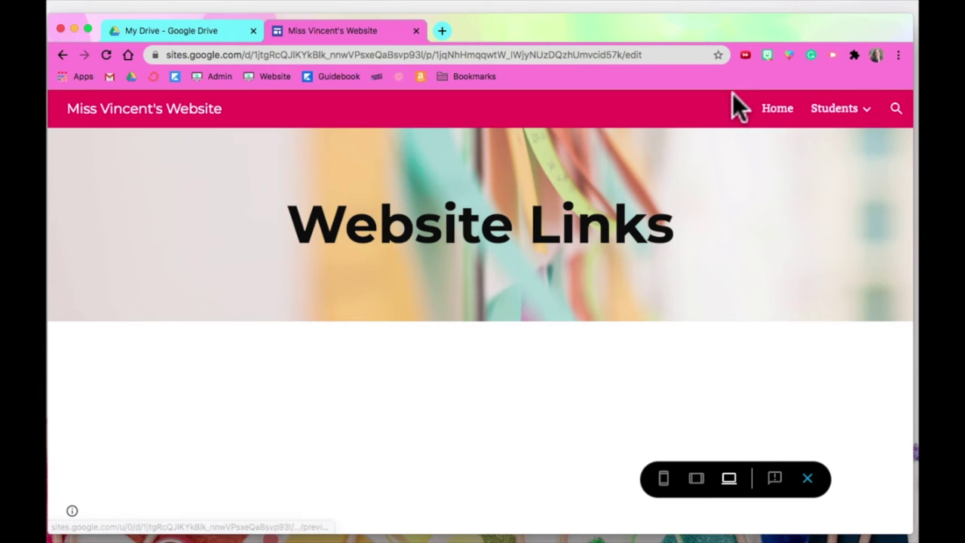
{"action": "left_click", "coordinate": [808, 478]}
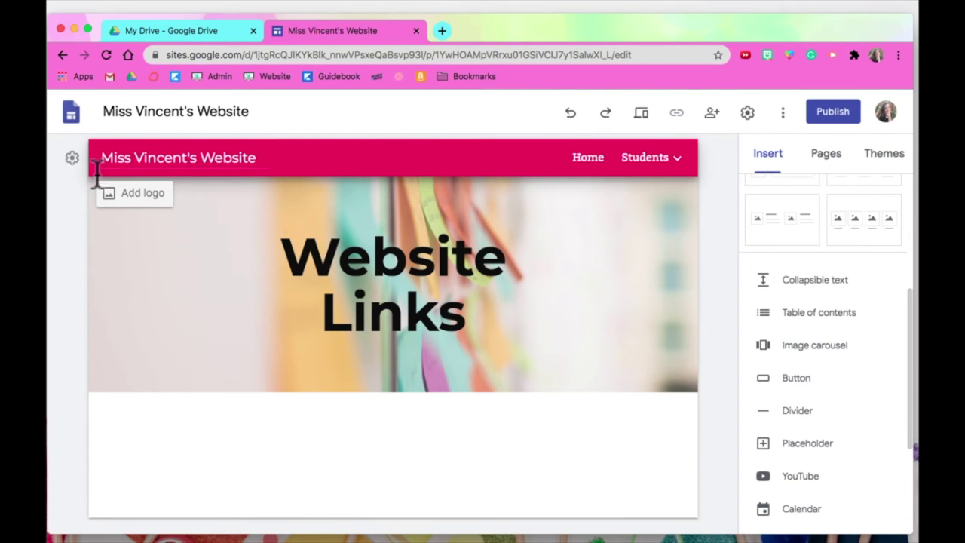
Set navigation mode to Side and check the menu lists Home, Students and Website Links.
{"action": "left_click", "coordinate": [72, 158]}
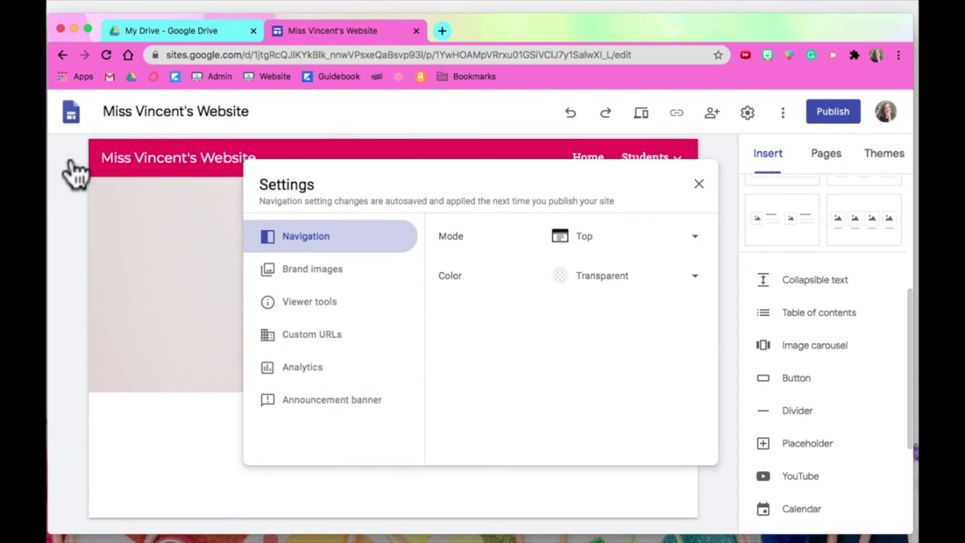
{"action": "left_click_drag", "start_coordinate": [511, 187], "coordinate": [504, 185]}
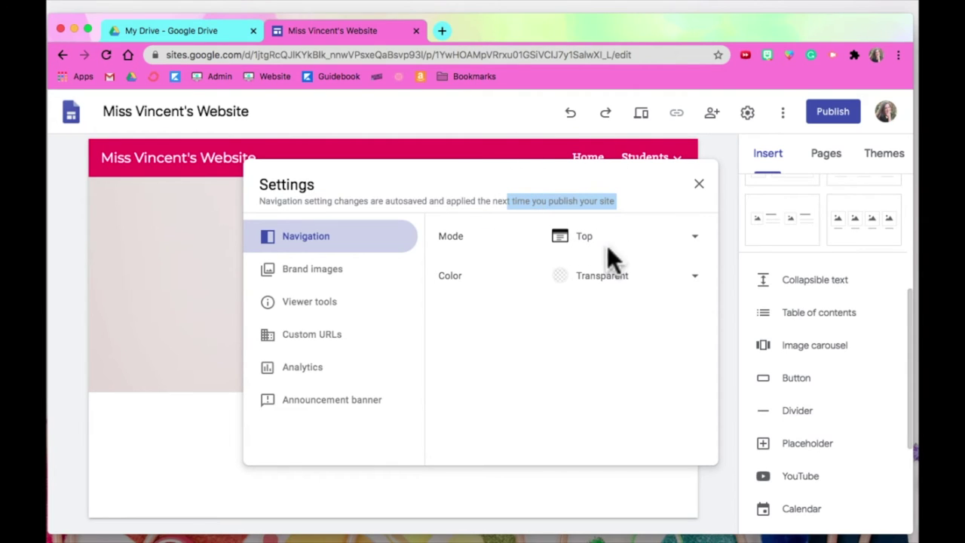
{"action": "left_click", "coordinate": [692, 241]}
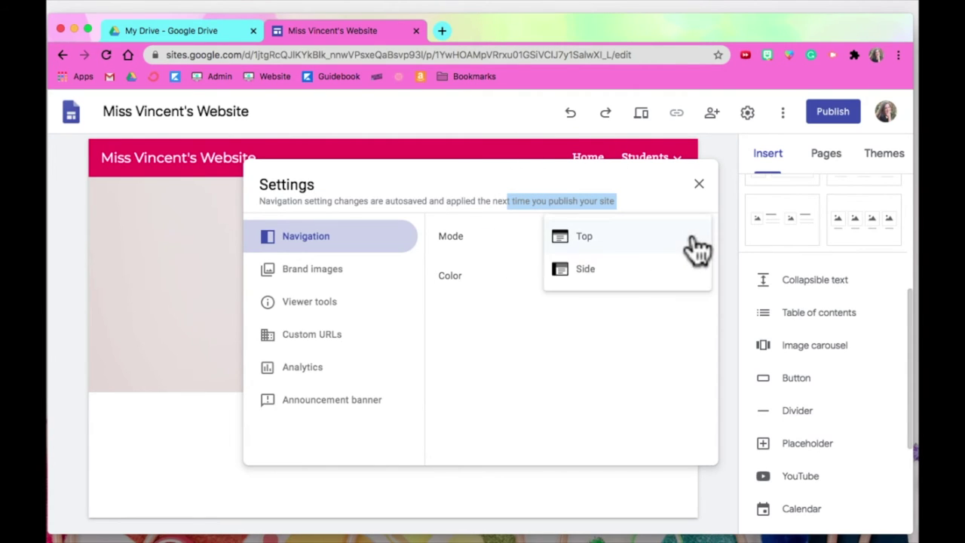
{"action": "left_click", "coordinate": [585, 269]}
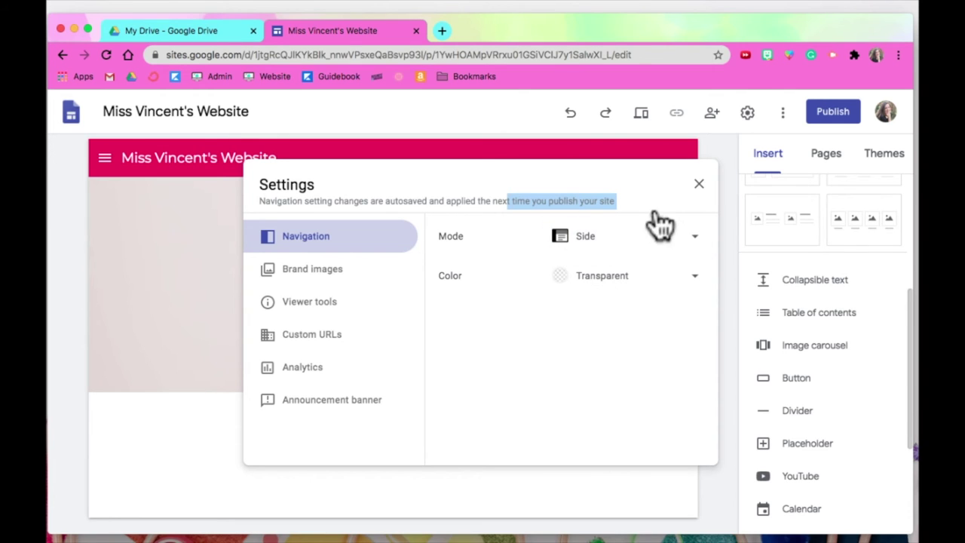
{"action": "left_click", "coordinate": [699, 184]}
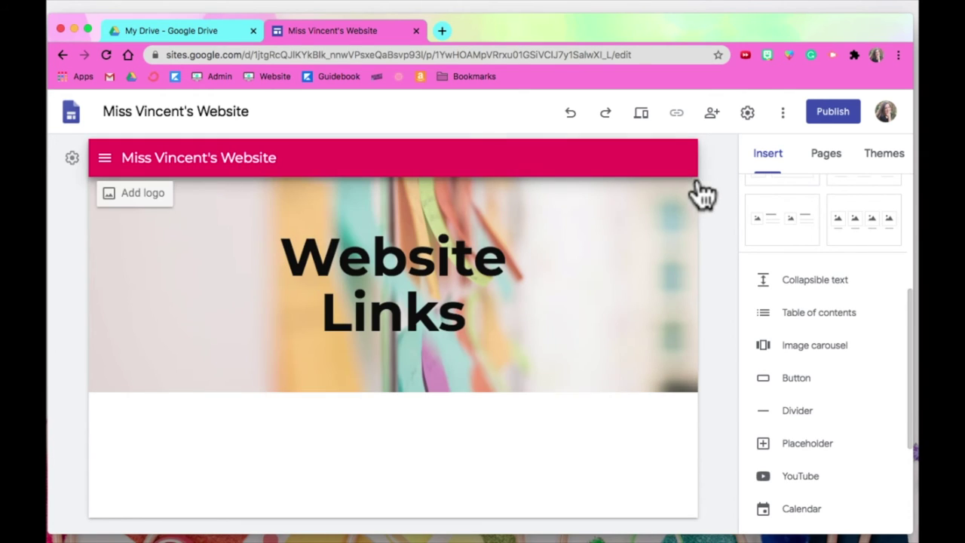
{"action": "left_click", "coordinate": [105, 161]}
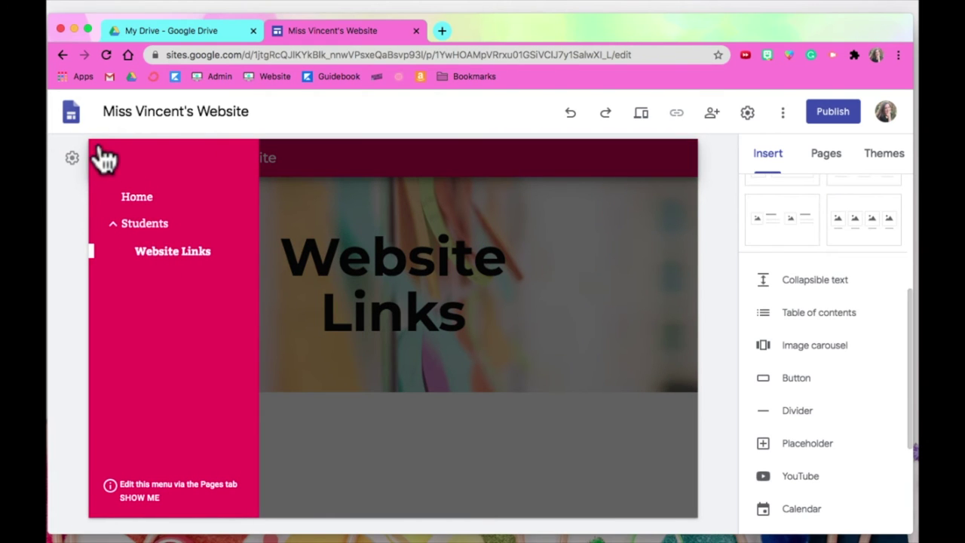
{"action": "left_click", "coordinate": [106, 160]}
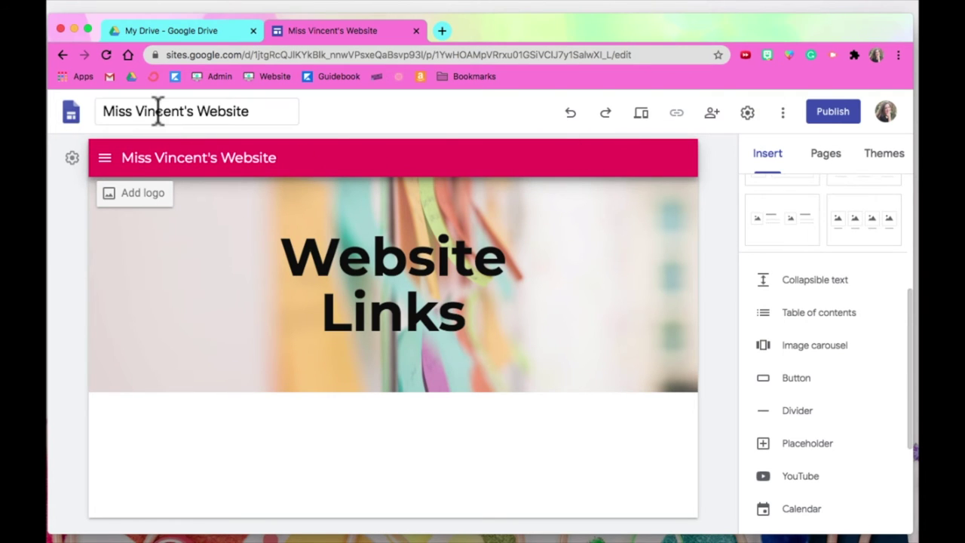
{"action": "left_click", "coordinate": [826, 159]}
On the Home page, set navigation mode back to Top and view the Brand images settings.
{"action": "left_click", "coordinate": [787, 220]}
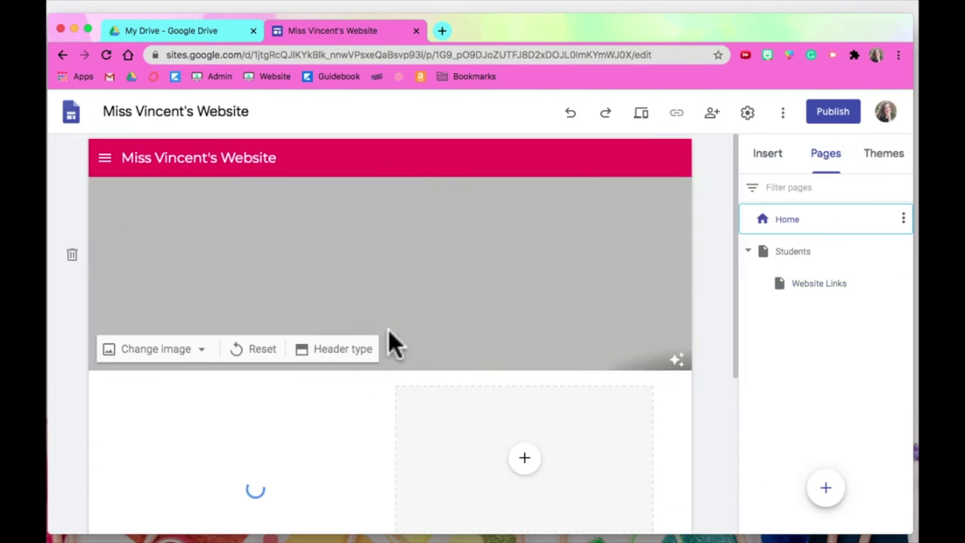
{"action": "scroll", "coordinate": [287, 377], "scroll_direction": "down", "scroll_amount": 5}
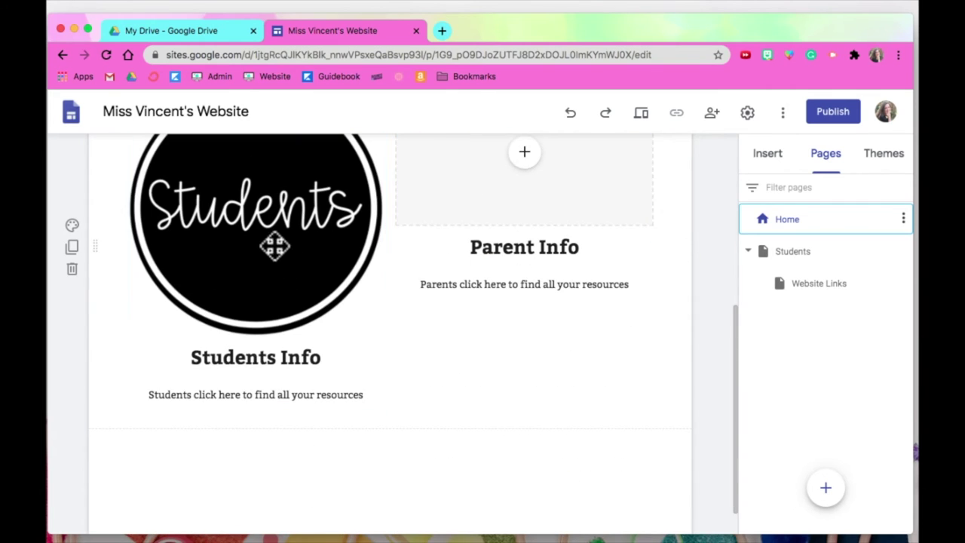
{"action": "scroll", "coordinate": [516, 255], "scroll_direction": "up", "scroll_amount": 5}
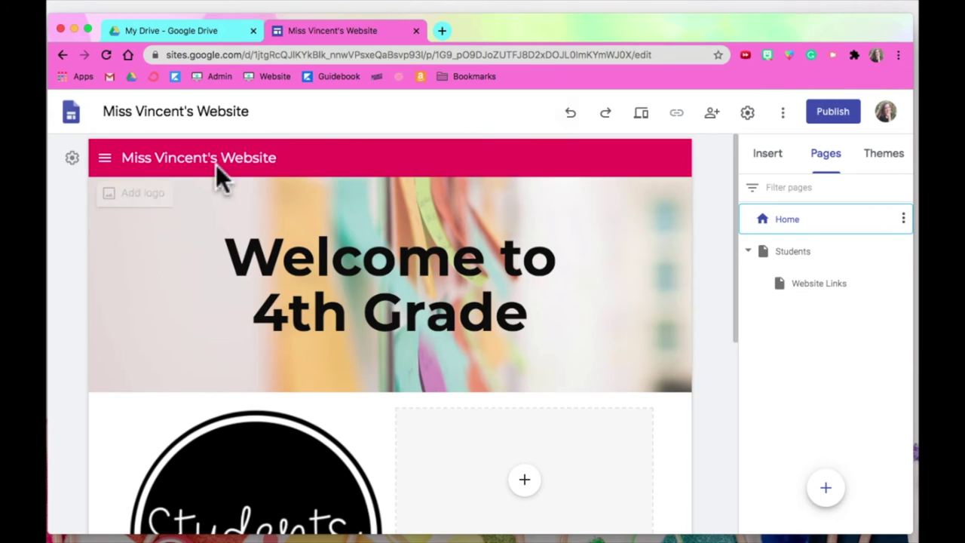
{"action": "left_click", "coordinate": [71, 157]}
{"action": "left_click", "coordinate": [581, 242]}
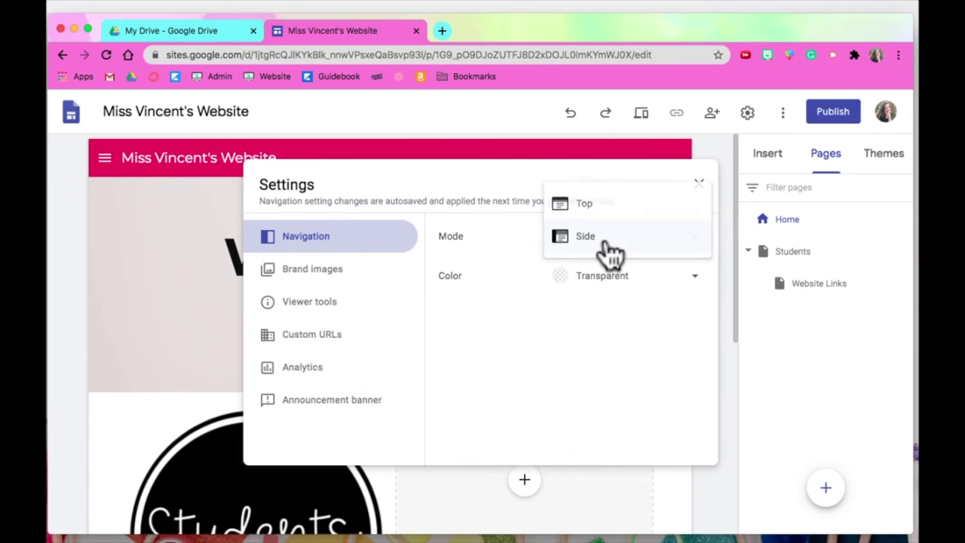
{"action": "left_click", "coordinate": [603, 214]}
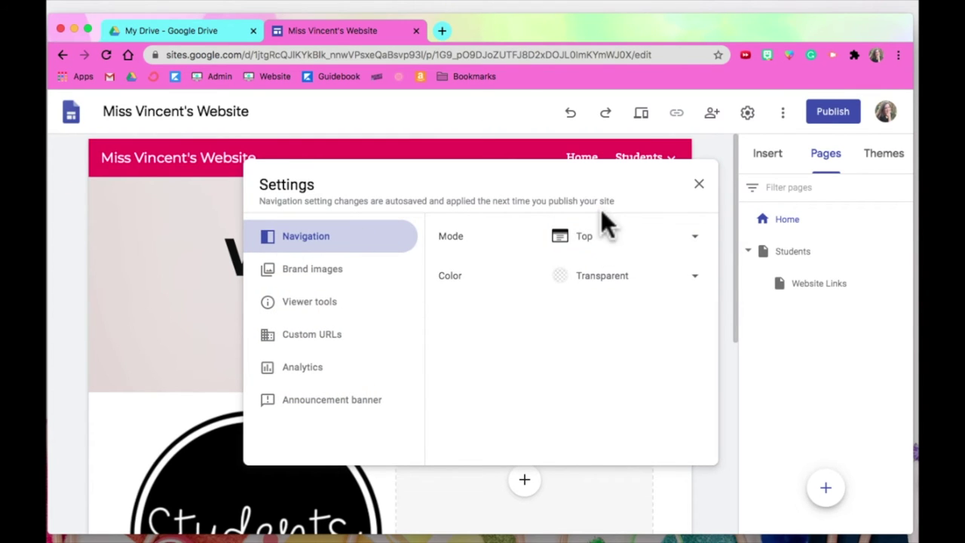
{"action": "left_click", "coordinate": [301, 273]}
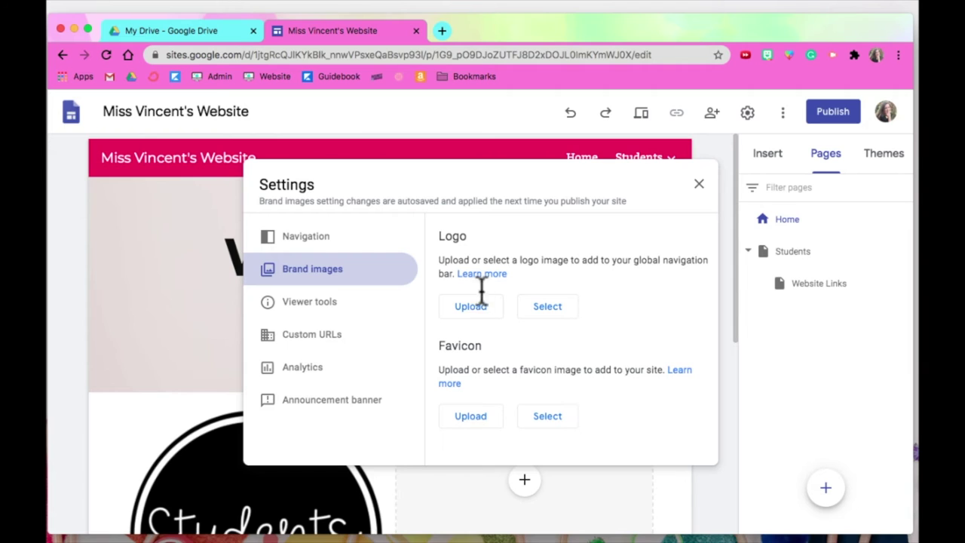
Browse the Viewer tools, Custom URL and Analytics settings, ending on Announcement banner.
{"action": "left_click", "coordinate": [314, 315]}
{"action": "left_click", "coordinate": [310, 336]}
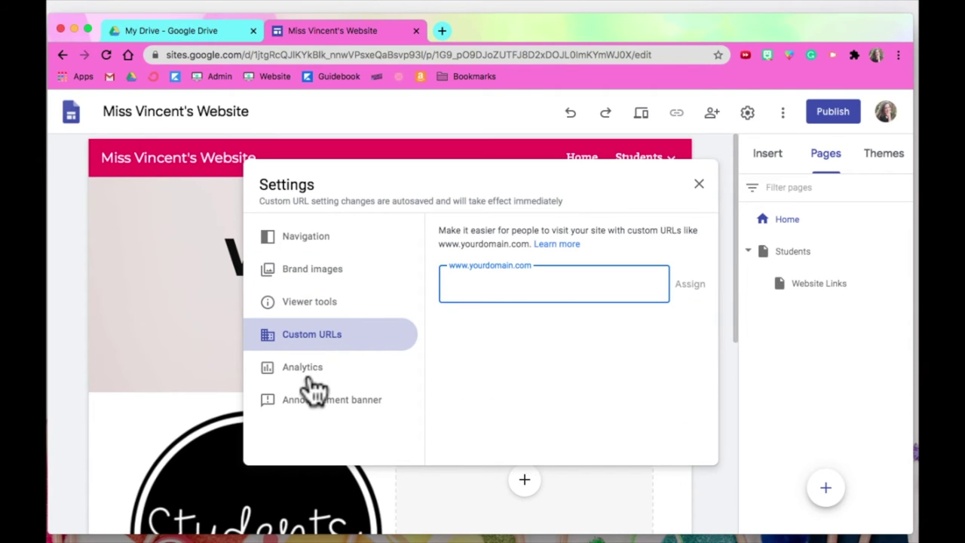
{"action": "left_click", "coordinate": [309, 375]}
{"action": "left_click", "coordinate": [318, 405]}
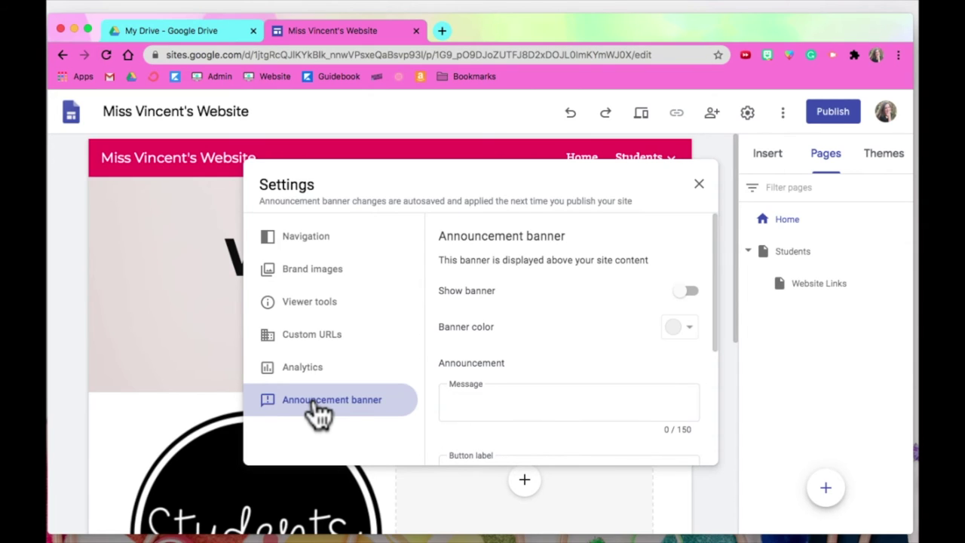
Enter 'Picture Day is FRIDAY' as the banner message and make the banner yellow.
{"action": "left_click", "coordinate": [541, 410]}
{"action": "type", "text": "Pictures Day"}
{"action": "key", "text": "BackSpace"}
{"action": "key", "text": "BackSpace"}
{"action": "key", "text": "BackSpace"}
{"action": "key", "text": "BackSpace"}
{"action": "key", "text": "BackSpace"}
{"action": "type", "text": "Day is FRIDAY"}
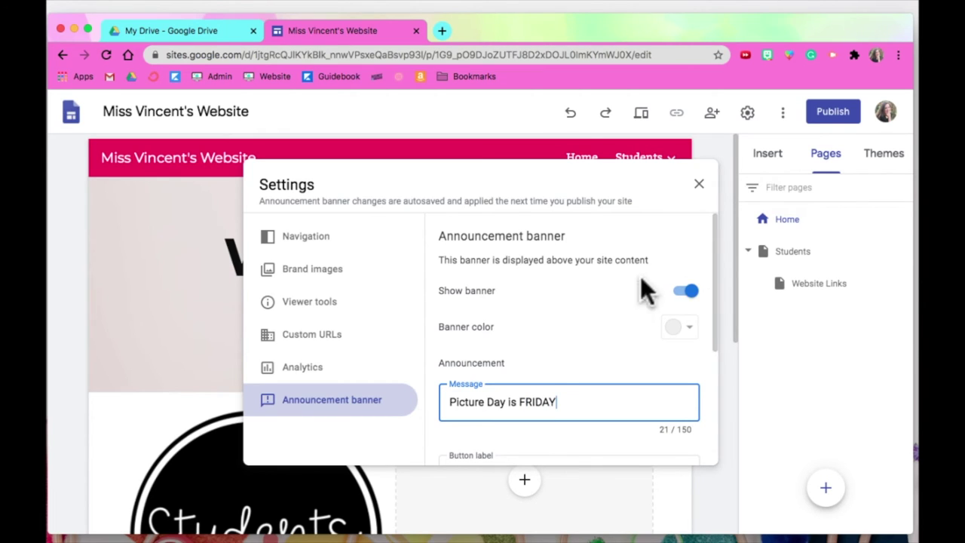
{"action": "left_click", "coordinate": [686, 328]}
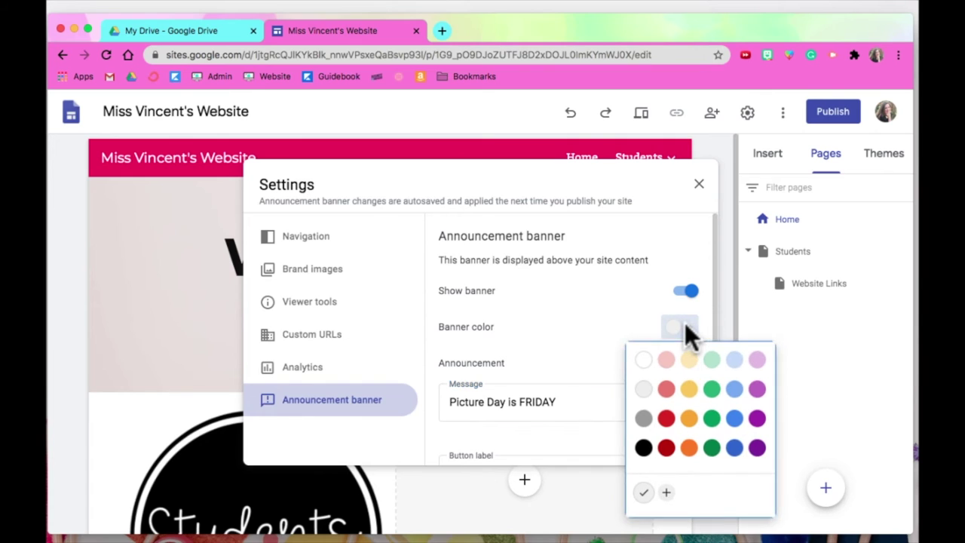
{"action": "left_click", "coordinate": [689, 390]}
Check the optional button label, then close settings to view the yellow banner.
{"action": "scroll", "coordinate": [582, 385], "scroll_direction": "down", "scroll_amount": 1}
{"action": "scroll", "coordinate": [577, 380], "scroll_direction": "down", "scroll_amount": 2}
{"action": "left_click", "coordinate": [555, 322]}
{"action": "scroll", "coordinate": [551, 332], "scroll_direction": "down", "scroll_amount": 1}
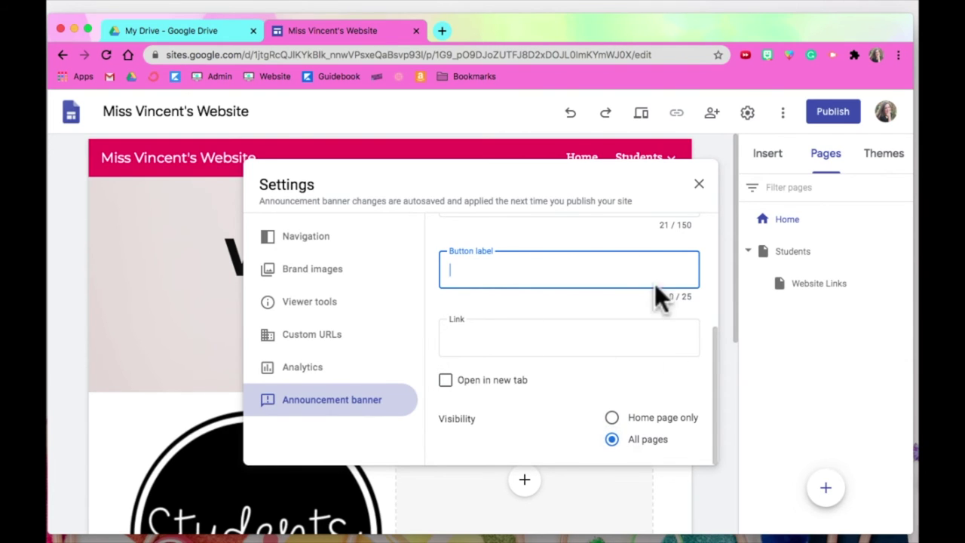
{"action": "scroll", "coordinate": [636, 327], "scroll_direction": "up", "scroll_amount": 4}
{"action": "scroll", "coordinate": [636, 327], "scroll_direction": "down", "scroll_amount": 4}
{"action": "left_click", "coordinate": [633, 480]}
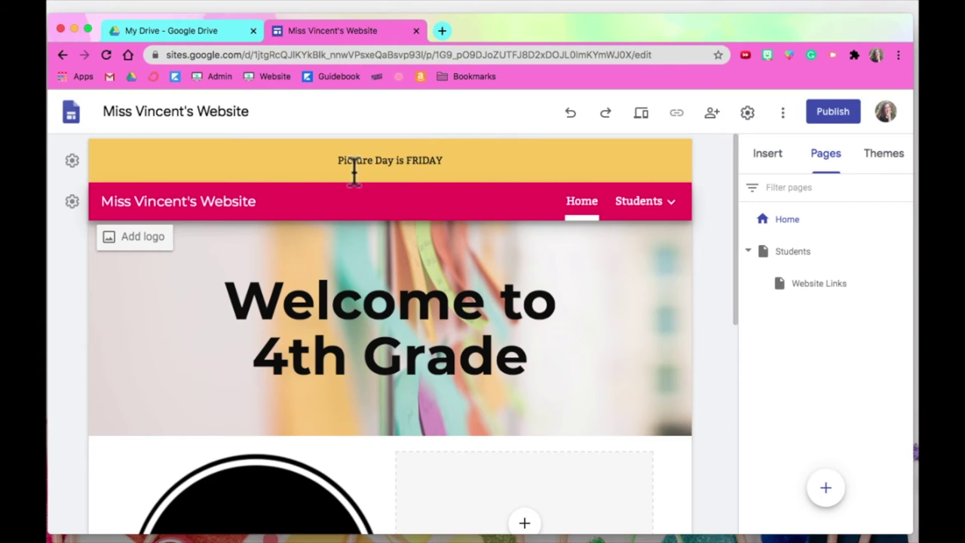
Reopen the banner settings, switch Show banner off, and close settings.
{"action": "left_click", "coordinate": [71, 161]}
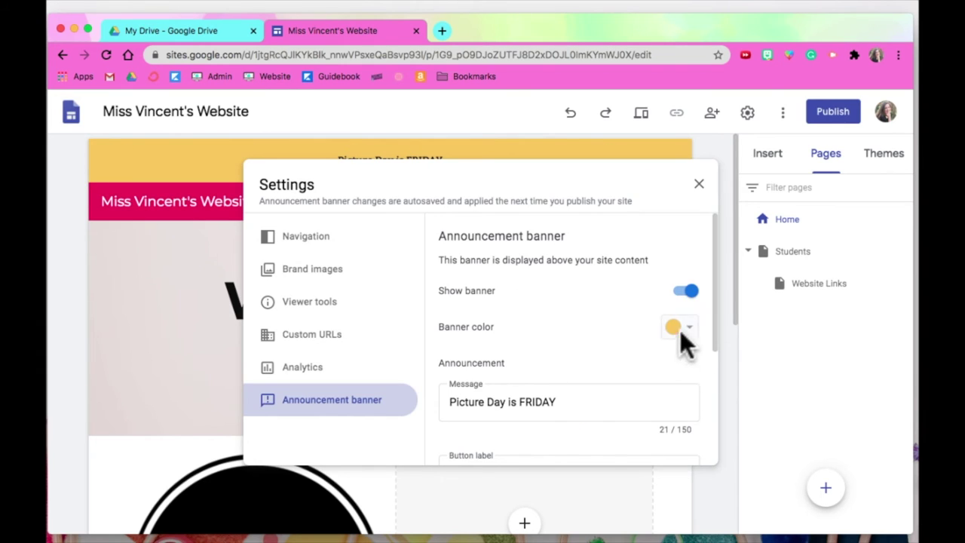
{"action": "left_click", "coordinate": [685, 299]}
{"action": "left_click", "coordinate": [685, 299]}
{"action": "left_click", "coordinate": [687, 299]}
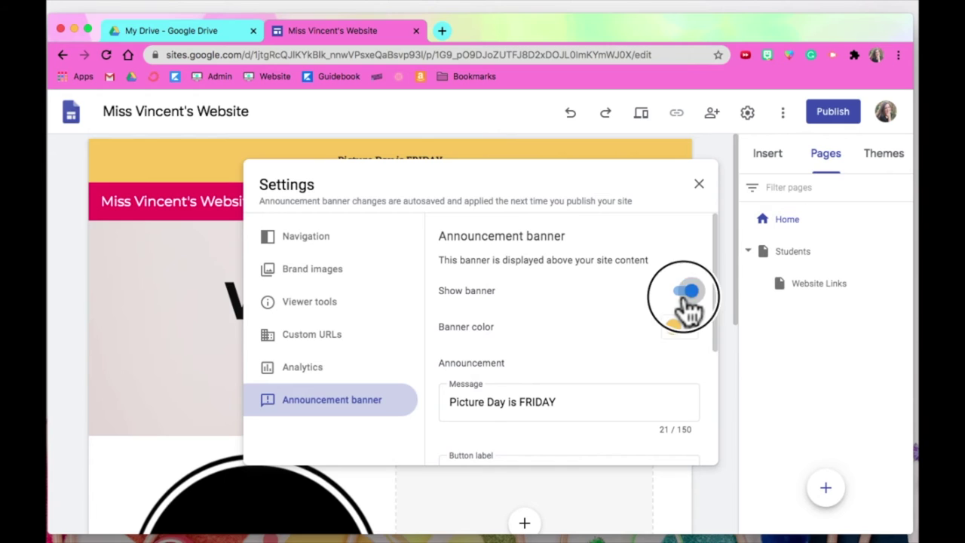
{"action": "left_click", "coordinate": [699, 187]}
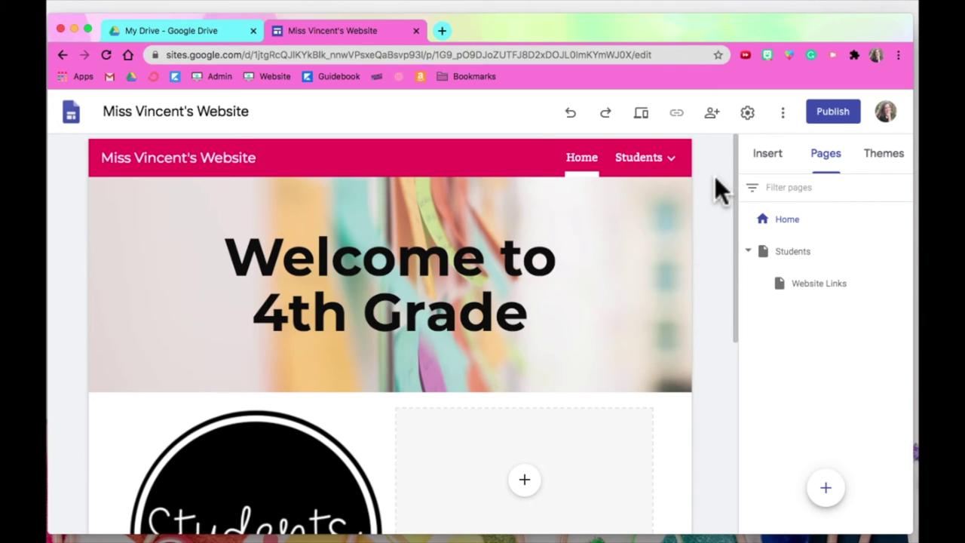
{"action": "left_click", "coordinate": [747, 113]}
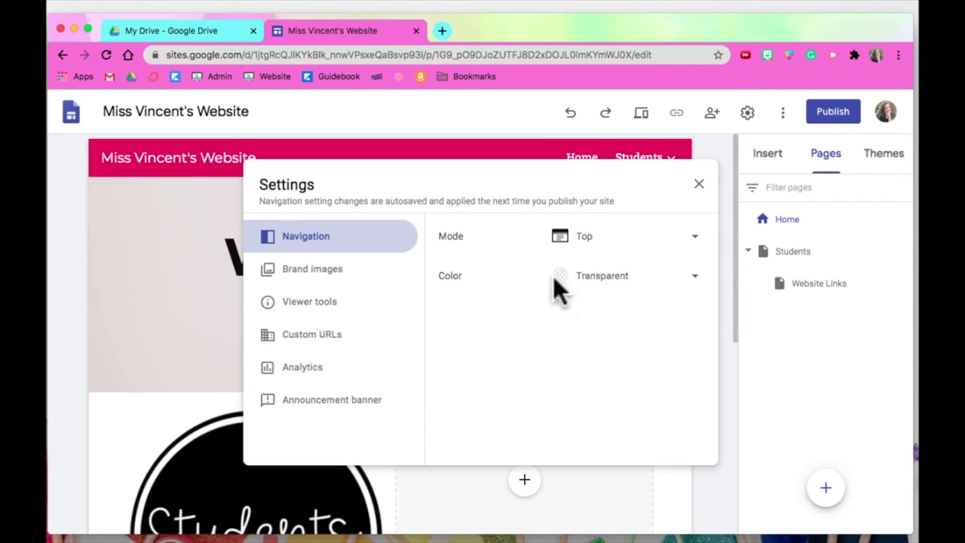
{"action": "left_click", "coordinate": [783, 113]}
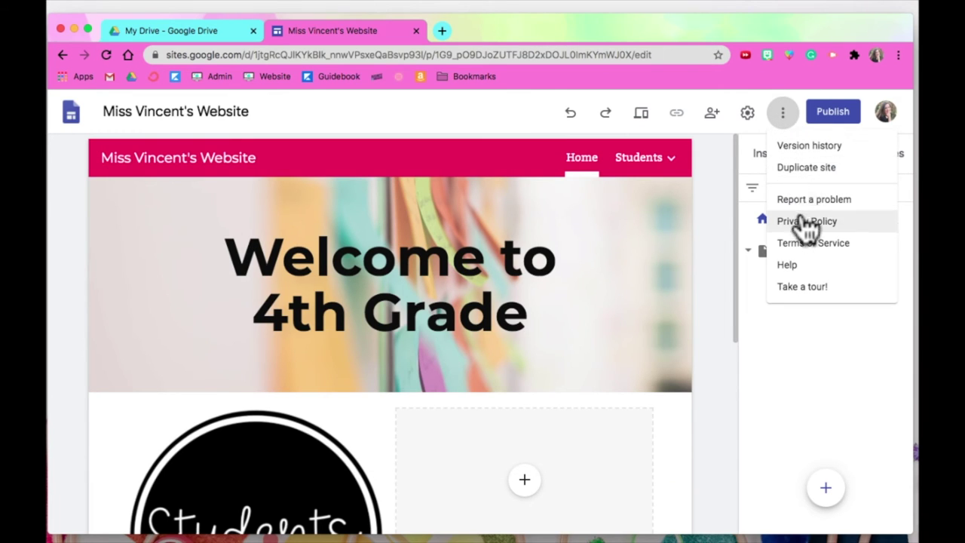
{"action": "left_click", "coordinate": [717, 123]}
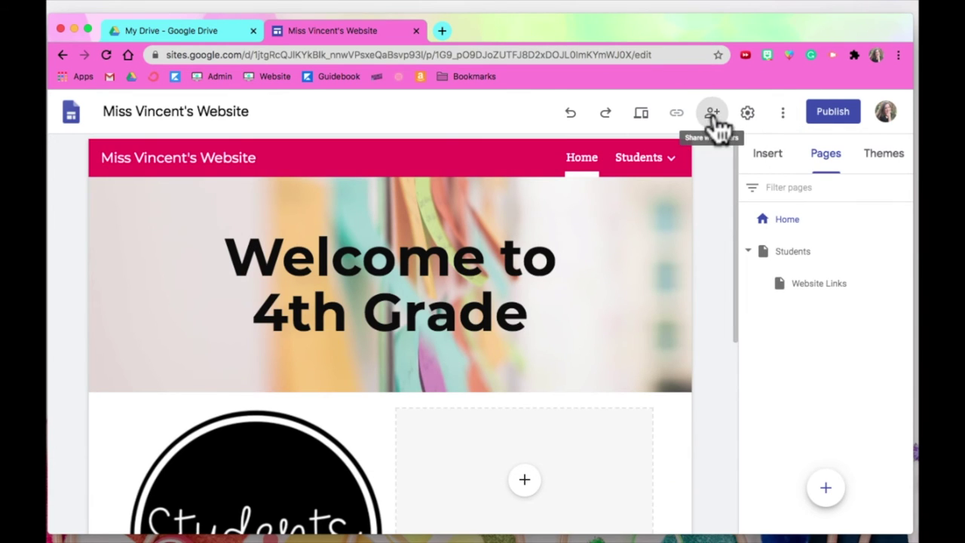
{"action": "left_click", "coordinate": [712, 112]}
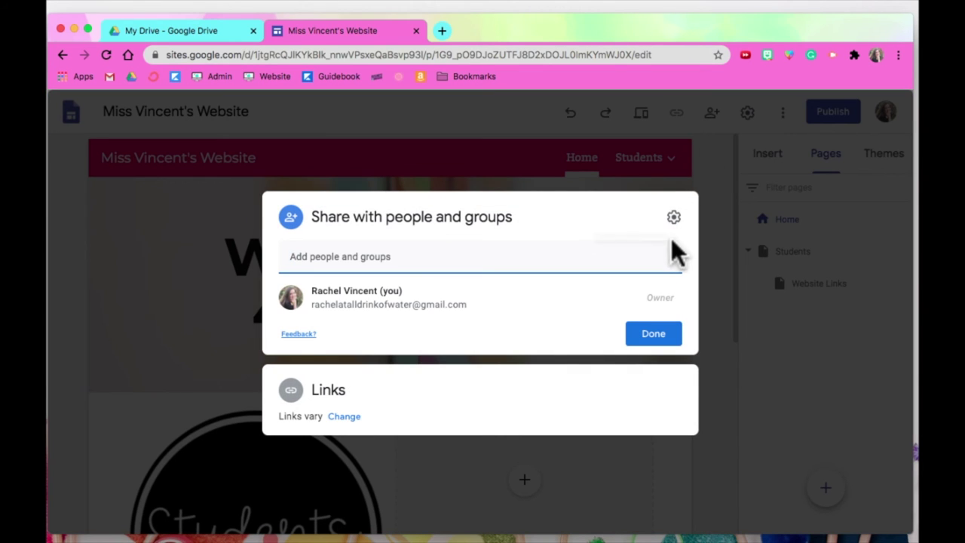
{"action": "left_click", "coordinate": [653, 335]}
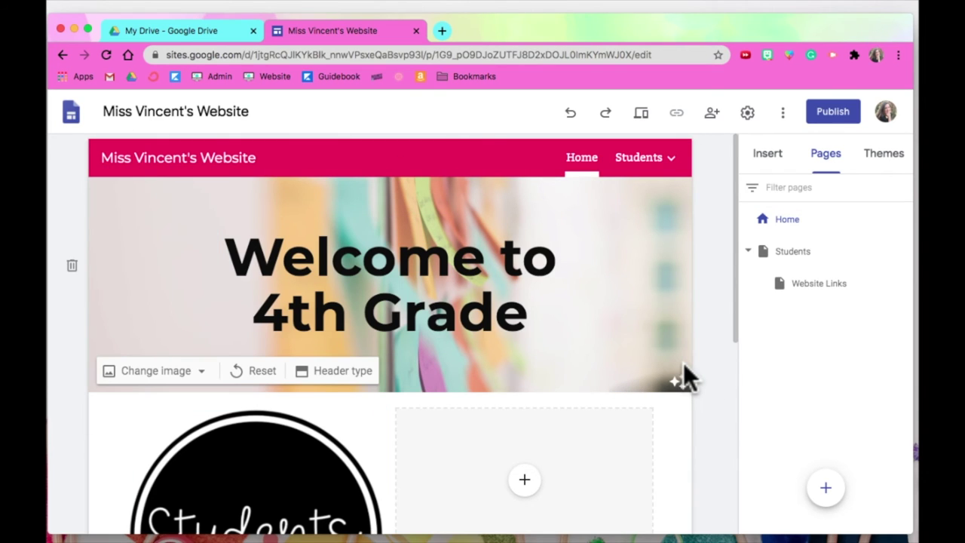
Replace the suggested publish web address with 'missvincent', then exit the publish step.
{"action": "left_click", "coordinate": [833, 120]}
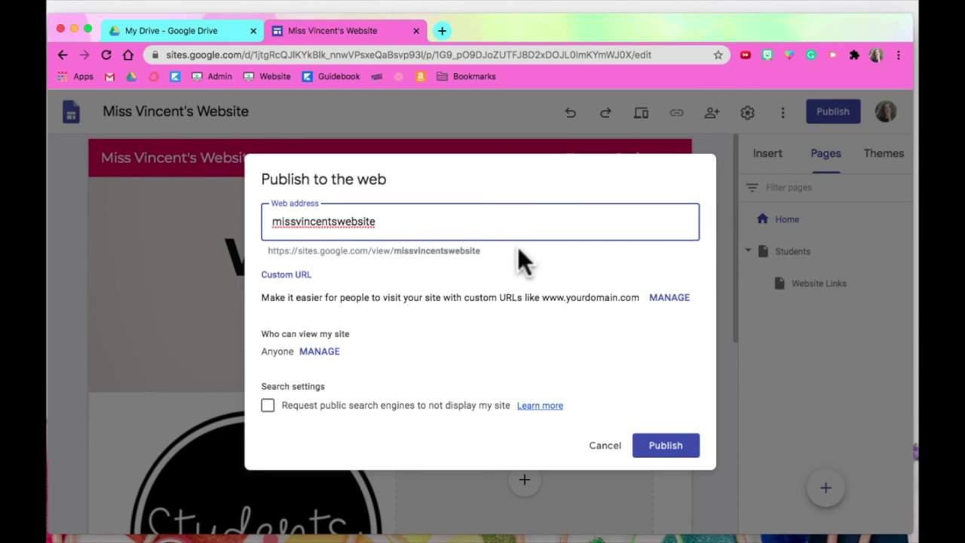
{"action": "double_click", "coordinate": [361, 221]}
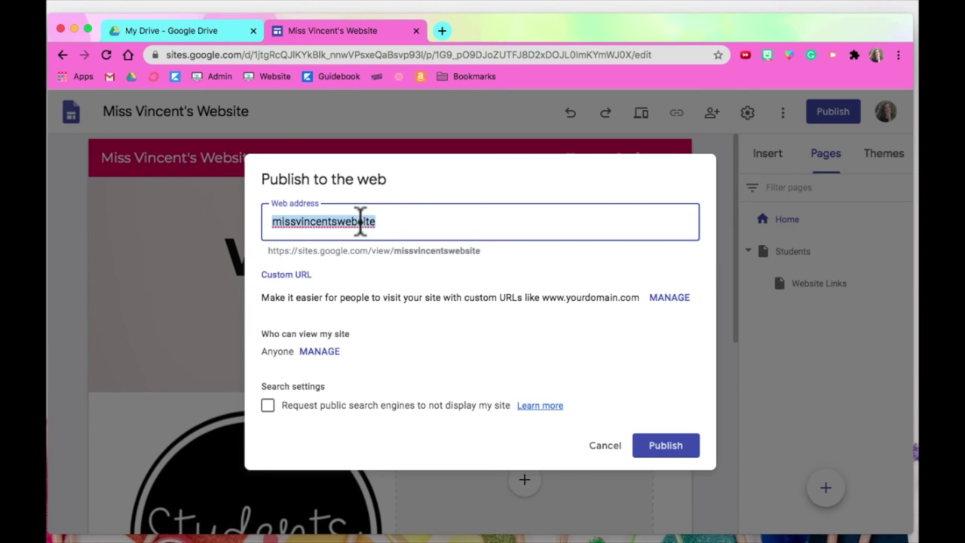
{"action": "type", "text": "missvincent"}
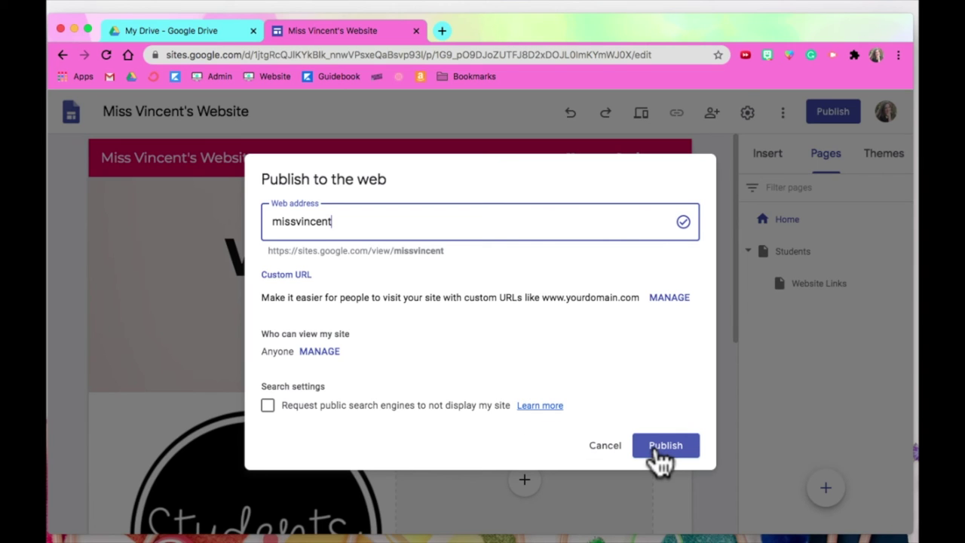
{"action": "left_click", "coordinate": [615, 449]}
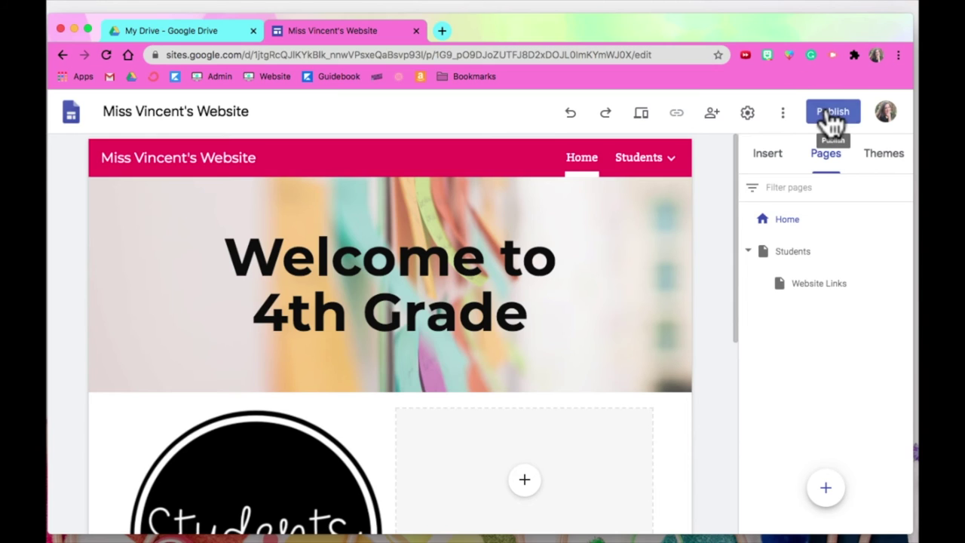
Reopen Publish, cancel without publishing, and switch to the My Drive tab.
{"action": "left_click", "coordinate": [829, 117]}
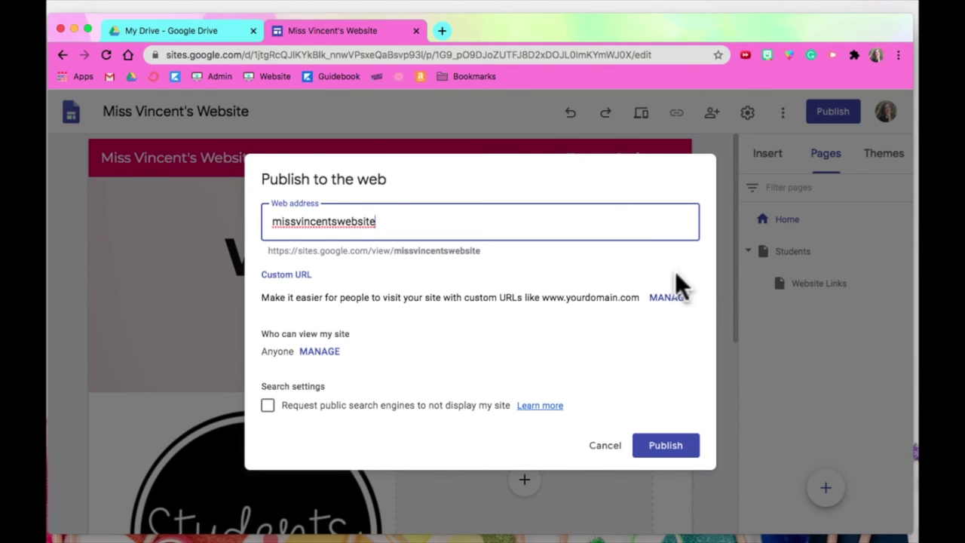
{"action": "left_click", "coordinate": [609, 445]}
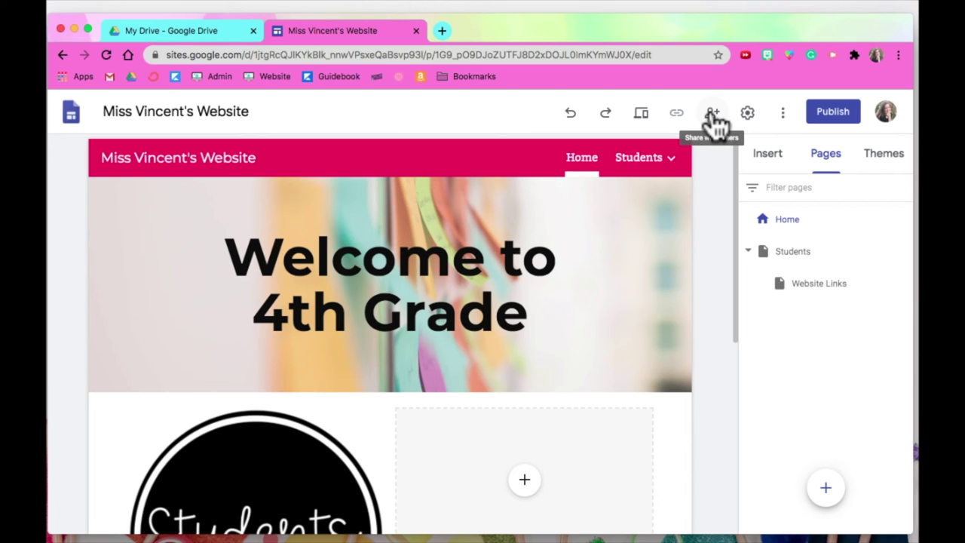
{"action": "left_click", "coordinate": [164, 33]}
Open the example class website from Drive, scroll its home page, and go to Parents.
{"action": "left_click", "coordinate": [331, 35]}
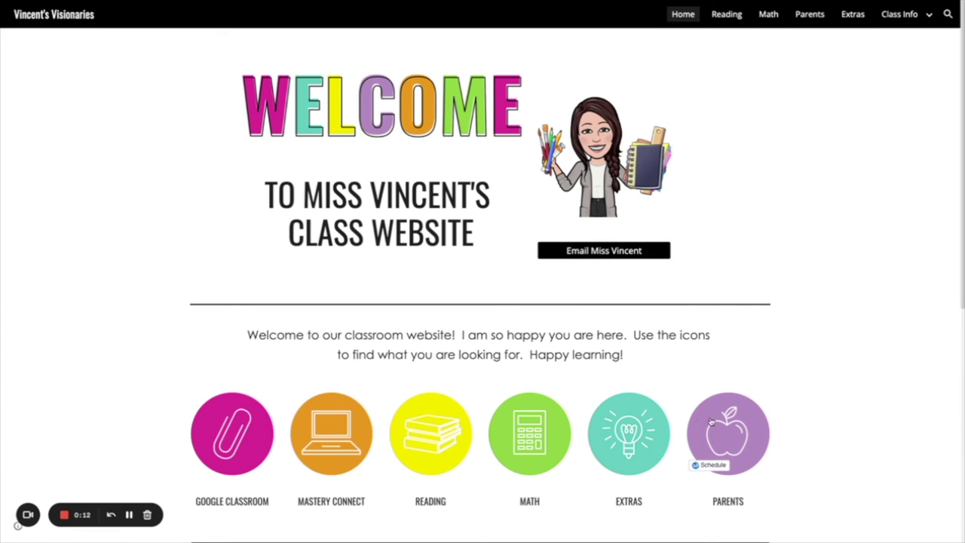
{"action": "scroll", "coordinate": [784, 410], "scroll_direction": "down", "scroll_amount": 1}
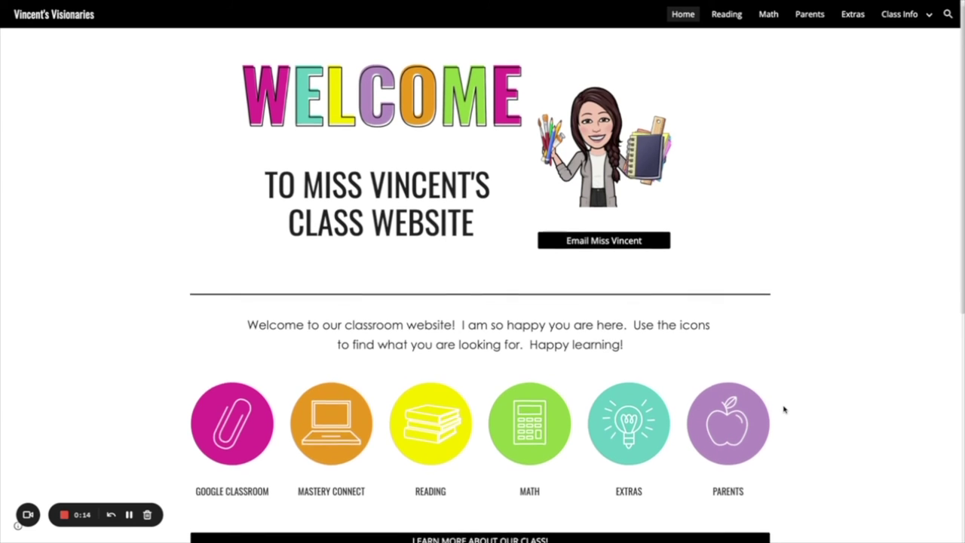
{"action": "scroll", "coordinate": [785, 409], "scroll_direction": "down", "scroll_amount": 1}
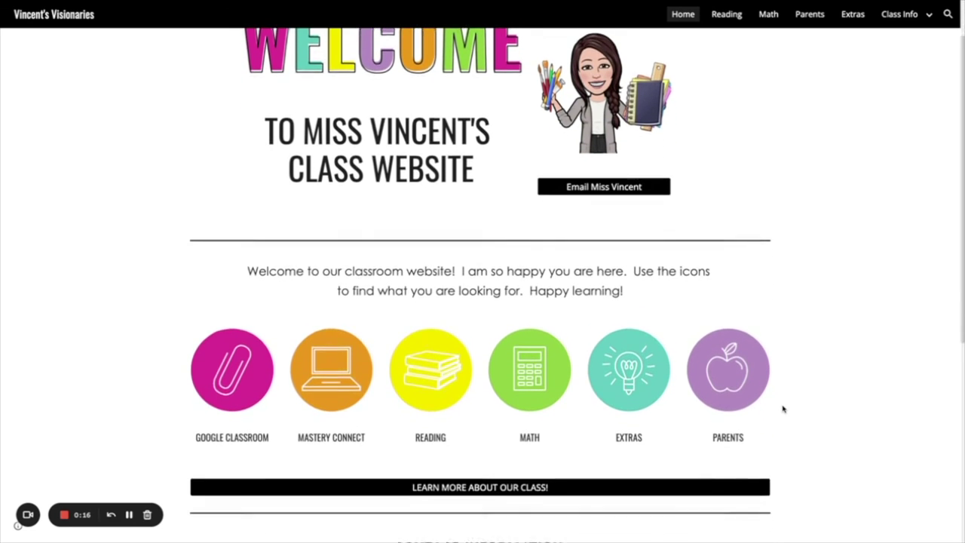
{"action": "scroll", "coordinate": [784, 409], "scroll_direction": "down", "scroll_amount": 1}
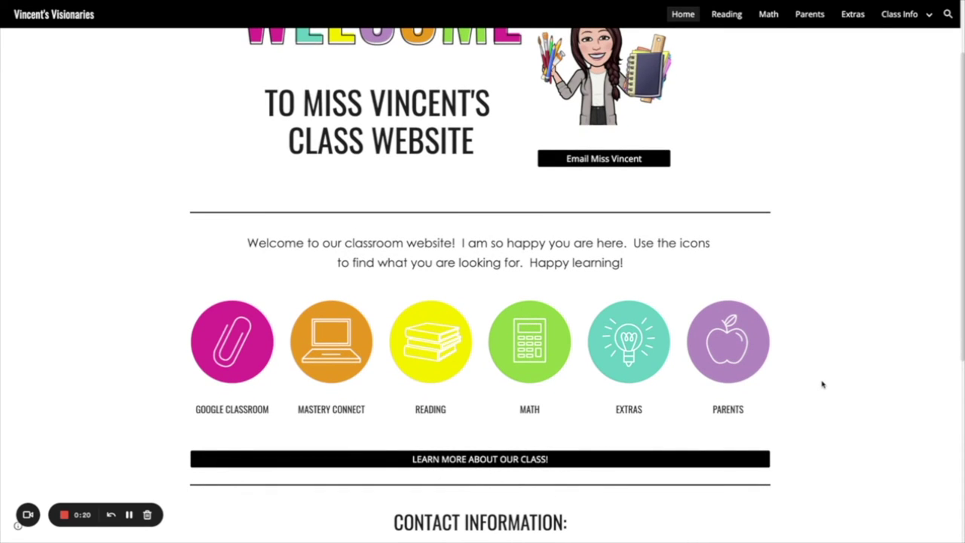
{"action": "scroll", "coordinate": [822, 384], "scroll_direction": "up", "scroll_amount": 2}
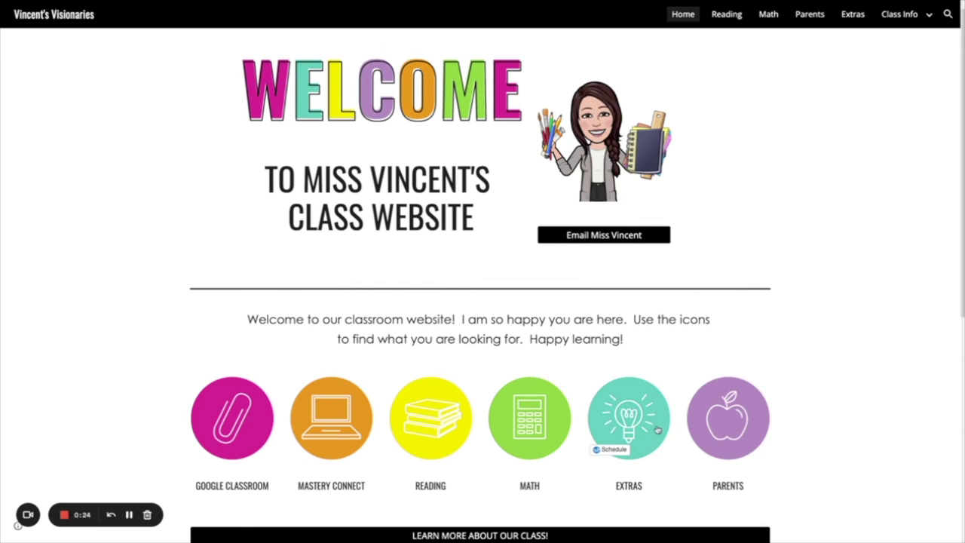
{"action": "left_click", "coordinate": [720, 409]}
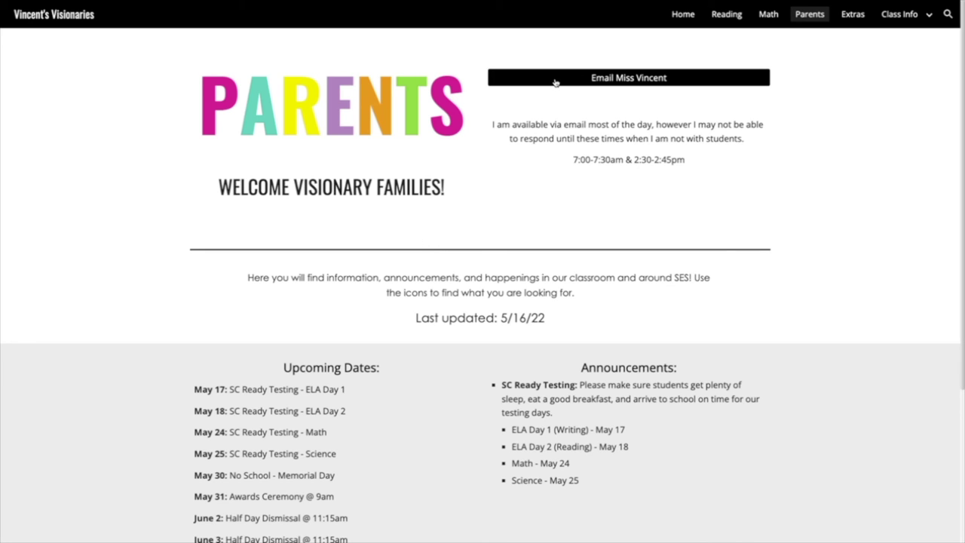
Scroll through the Parents page dates and announcements, then open the Class Info icon page.
{"action": "scroll", "coordinate": [396, 286], "scroll_direction": "down", "scroll_amount": 1}
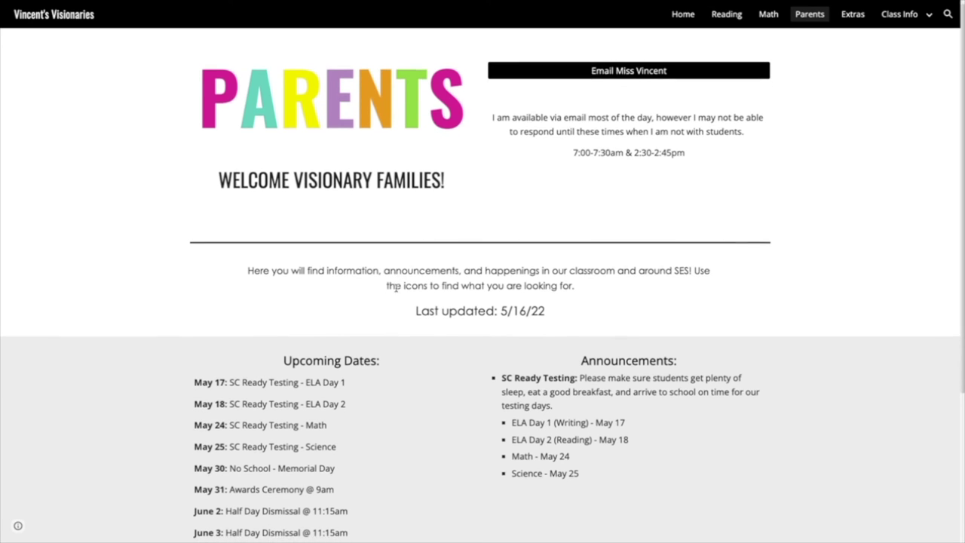
{"action": "scroll", "coordinate": [396, 288], "scroll_direction": "down", "scroll_amount": 3}
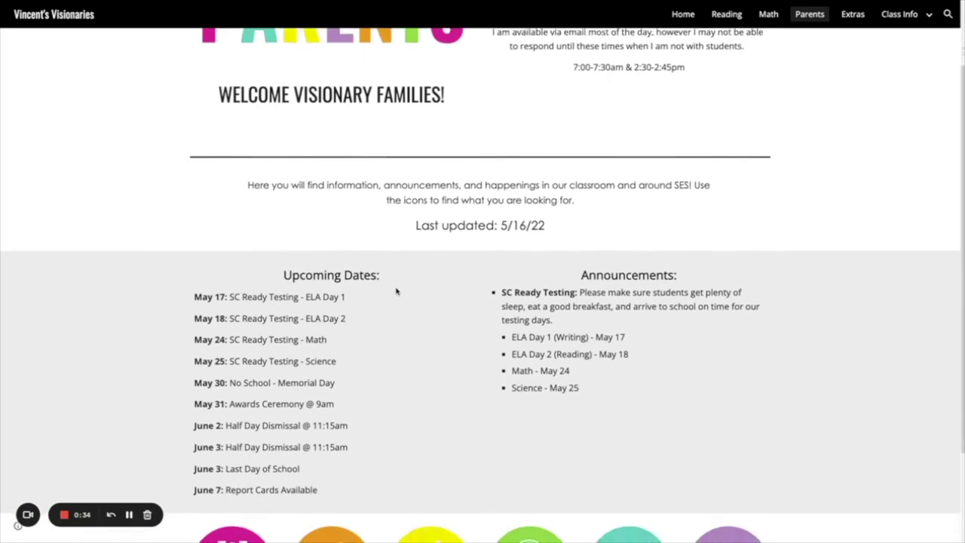
{"action": "scroll", "coordinate": [396, 291], "scroll_direction": "down", "scroll_amount": 4}
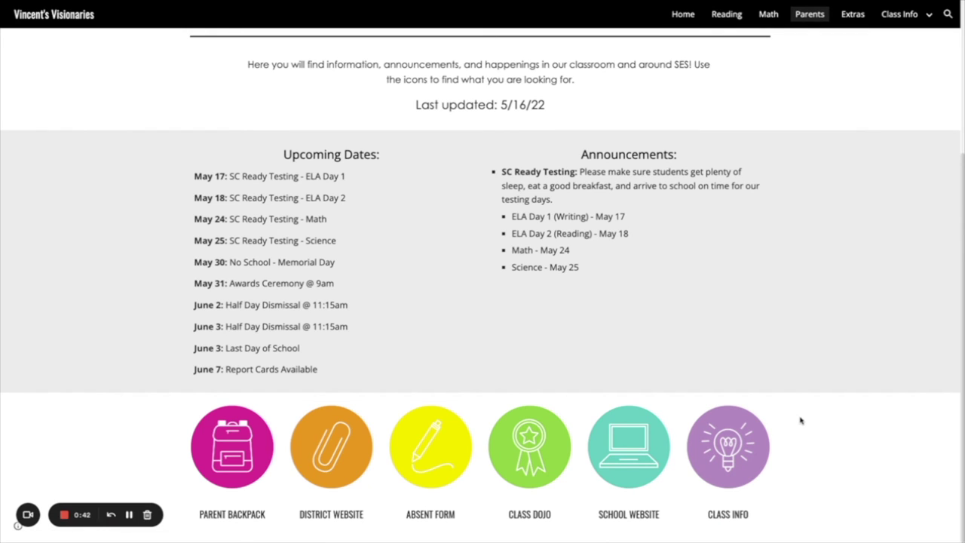
{"action": "left_click", "coordinate": [725, 444]}
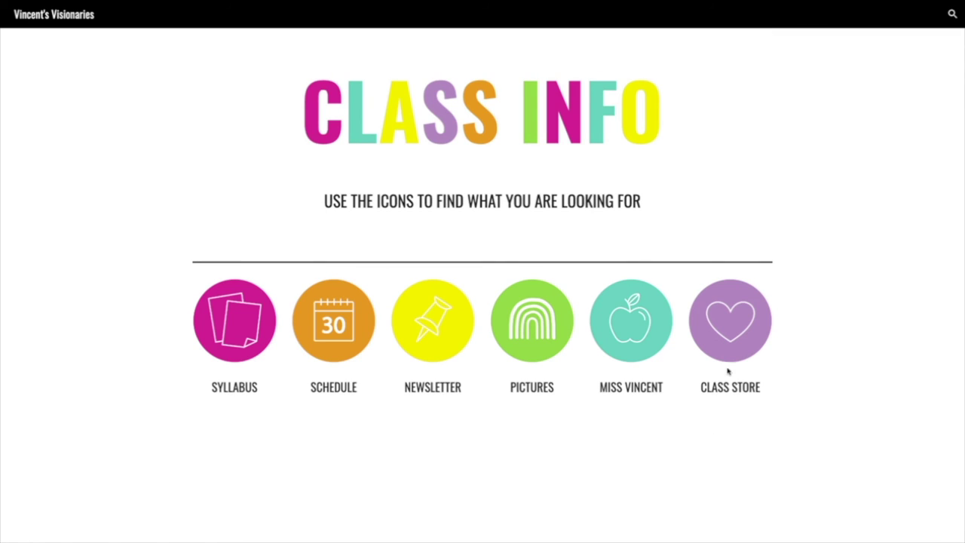
Open the Meet the Teacher page from the Class Info menu.
{"action": "mouse_move", "coordinate": [865, 4]}
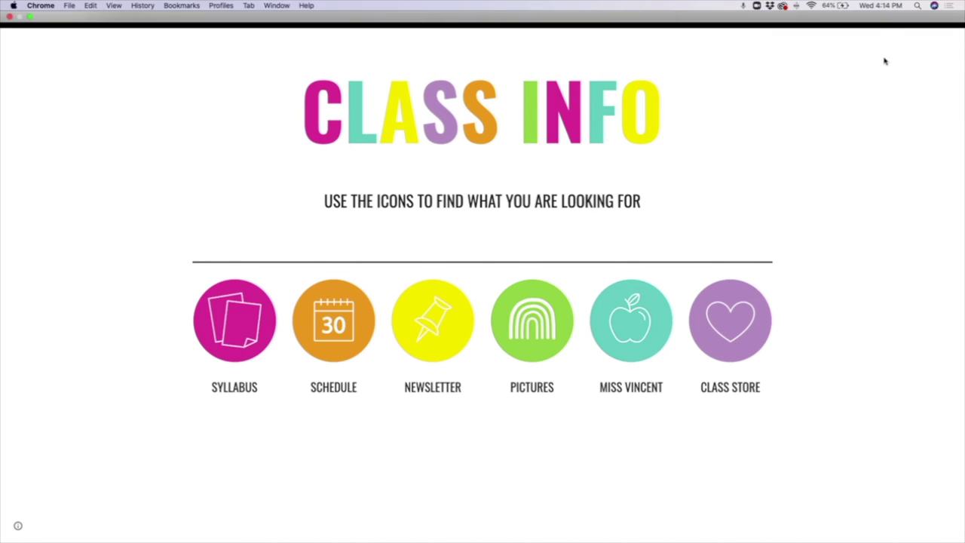
{"action": "left_click", "coordinate": [932, 15]}
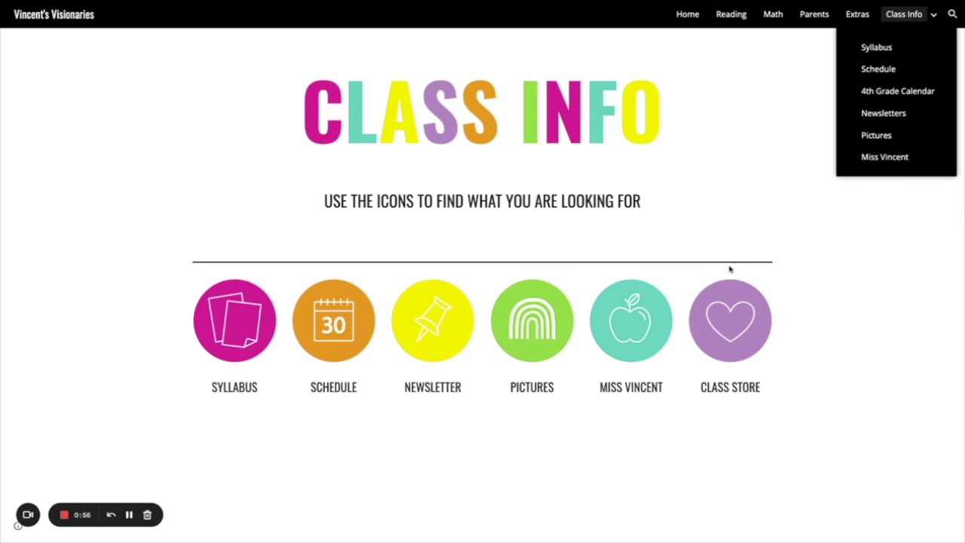
{"action": "left_click", "coordinate": [632, 318]}
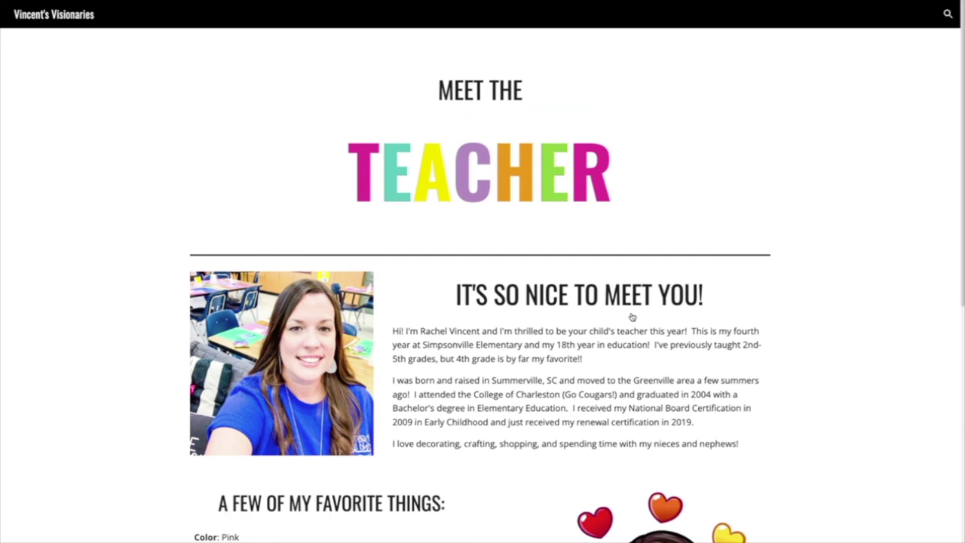
Read through the Meet the Teacher introduction, then go to the Extras page.
{"action": "scroll", "coordinate": [683, 178], "scroll_direction": "down", "scroll_amount": 3}
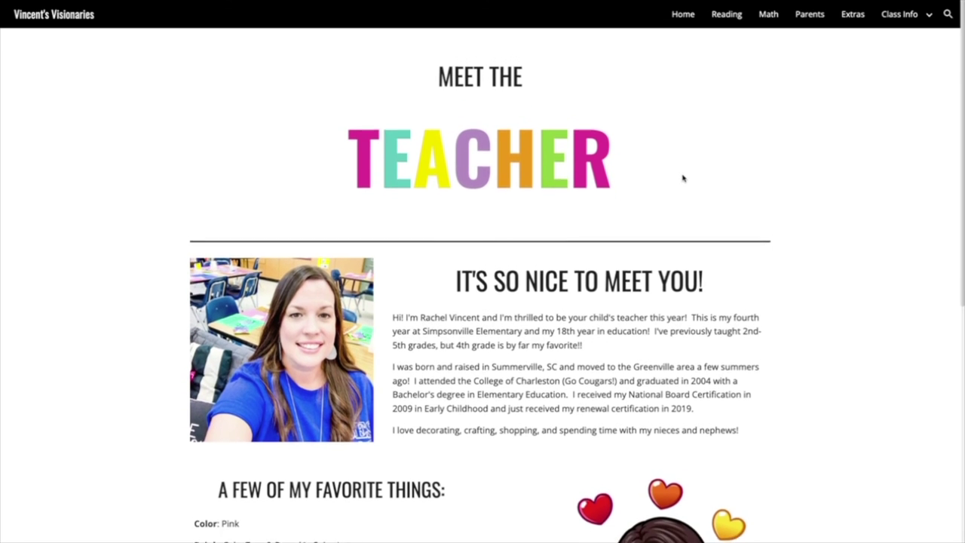
{"action": "scroll", "coordinate": [683, 176], "scroll_direction": "down", "scroll_amount": 3}
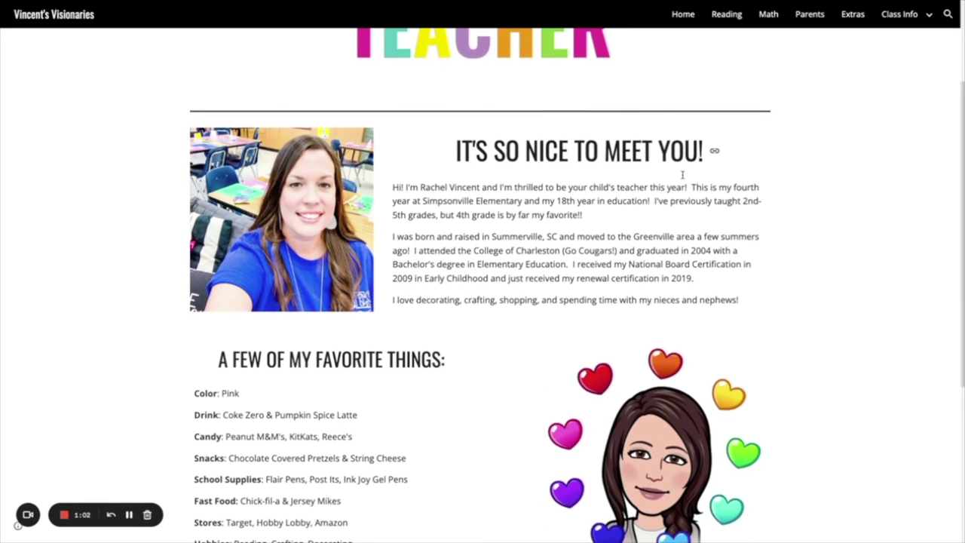
{"action": "scroll", "coordinate": [683, 176], "scroll_direction": "down", "scroll_amount": 3}
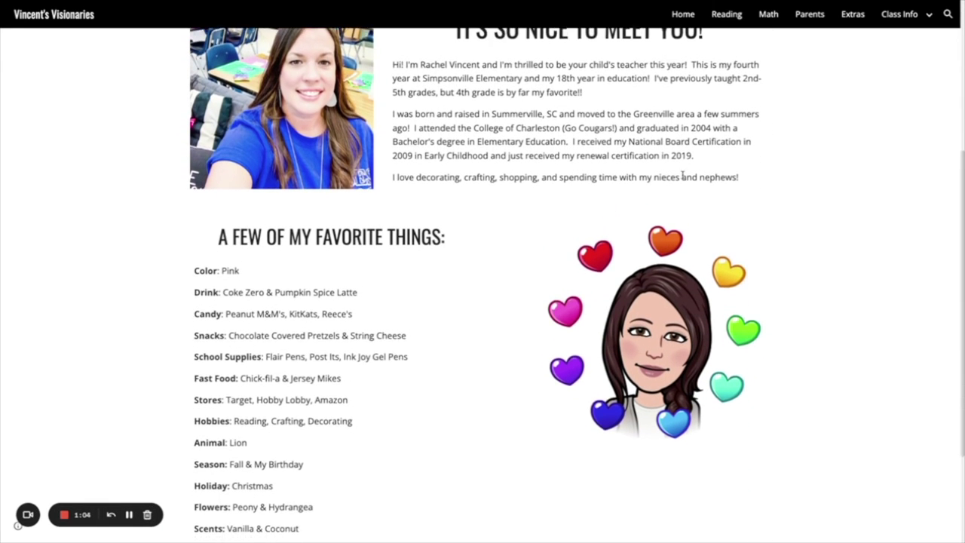
{"action": "scroll", "coordinate": [684, 178], "scroll_direction": "up", "scroll_amount": 9}
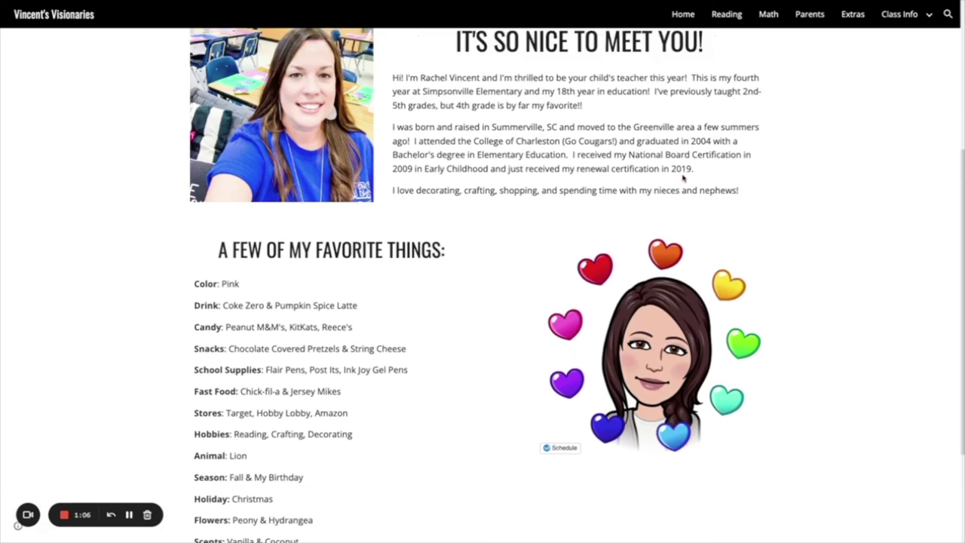
{"action": "left_click", "coordinate": [853, 14]}
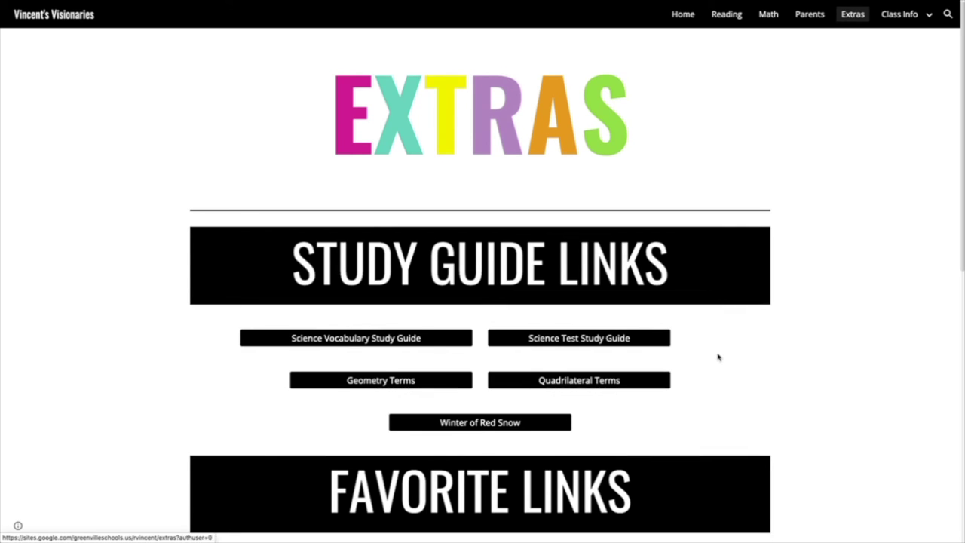
Scroll the Extras page links and open Tech Help from the Technology Issues bar.
{"action": "scroll", "coordinate": [718, 359], "scroll_direction": "down", "scroll_amount": 2}
{"action": "scroll", "coordinate": [719, 358], "scroll_direction": "down", "scroll_amount": 5}
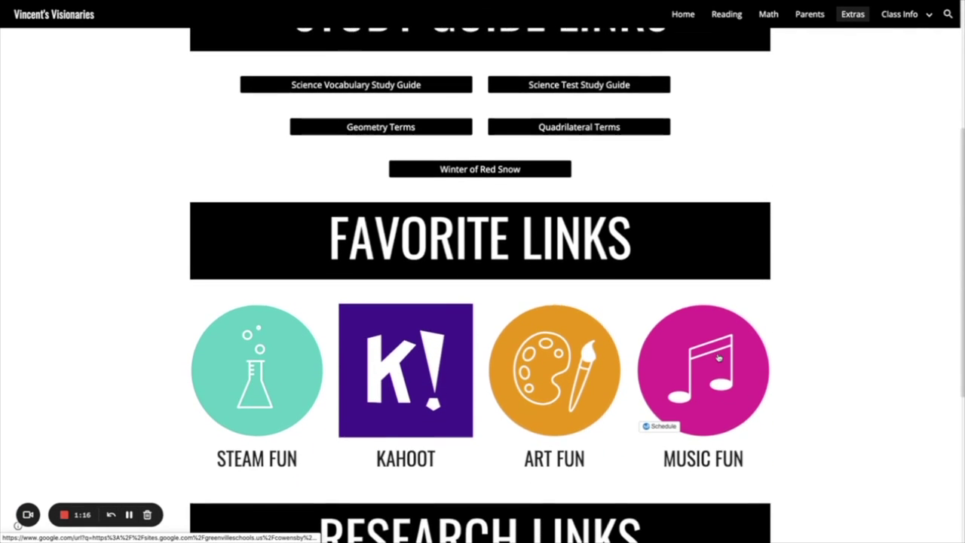
{"action": "scroll", "coordinate": [719, 358], "scroll_direction": "down", "scroll_amount": 2}
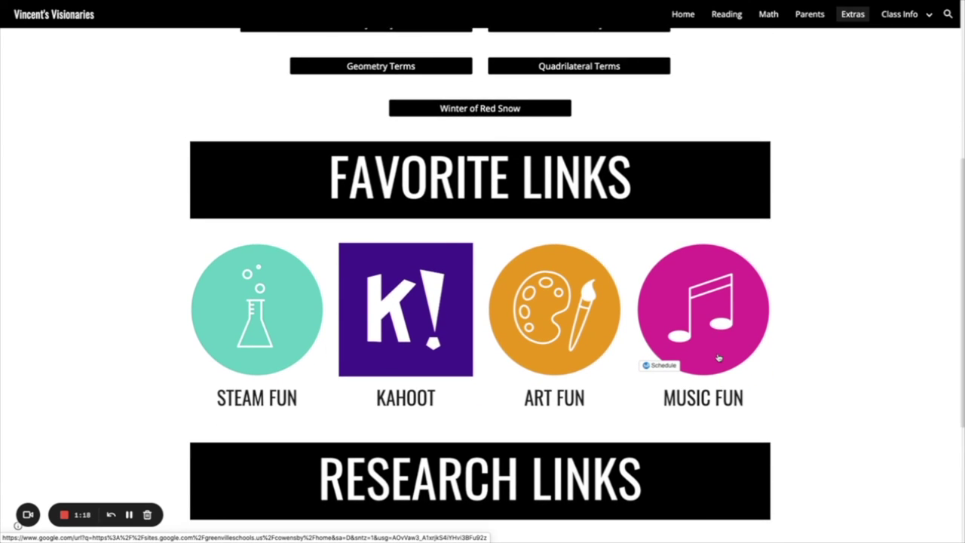
{"action": "scroll", "coordinate": [719, 358], "scroll_direction": "down", "scroll_amount": 5}
{"action": "scroll", "coordinate": [719, 358], "scroll_direction": "down", "scroll_amount": 2}
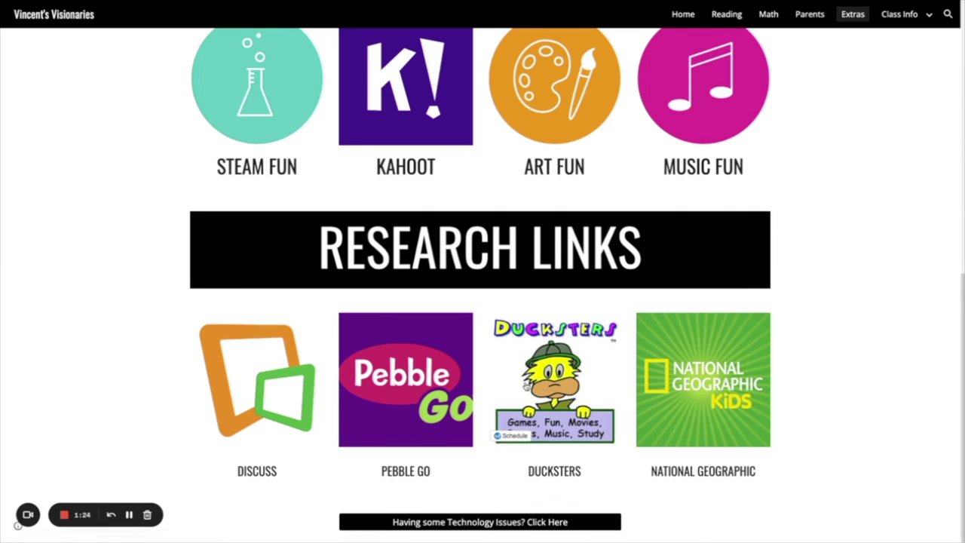
{"action": "left_click", "coordinate": [528, 525]}
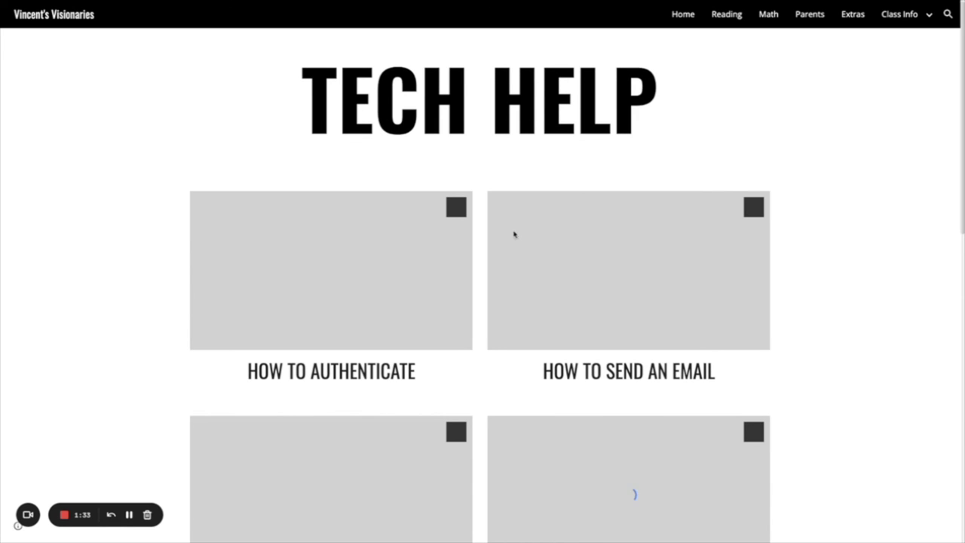
Scroll Tech Help, return to Extras, and scroll down to its Research Links.
{"action": "scroll", "coordinate": [844, 219], "scroll_direction": "down", "scroll_amount": 2}
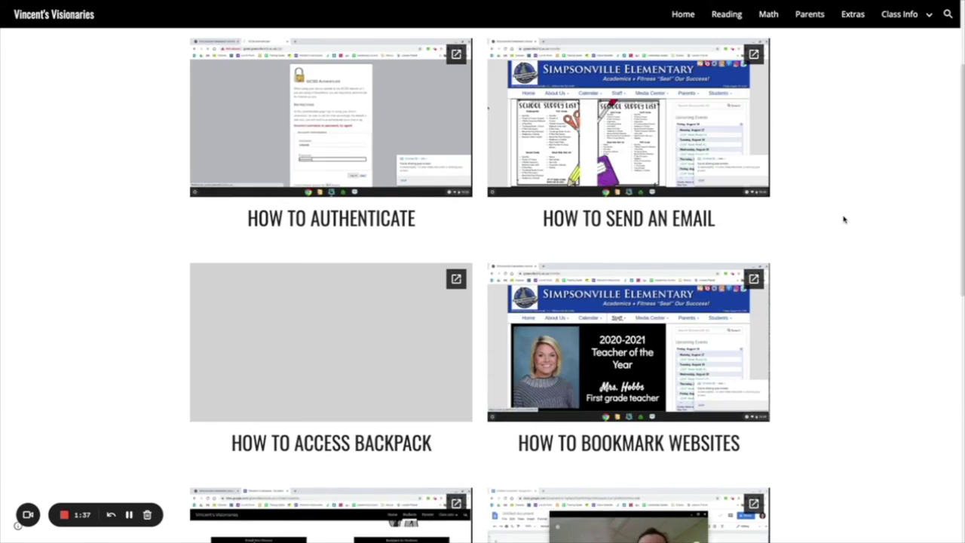
{"action": "left_click", "coordinate": [852, 14]}
{"action": "scroll", "coordinate": [748, 210], "scroll_direction": "down", "scroll_amount": 1}
{"action": "scroll", "coordinate": [748, 210], "scroll_direction": "down", "scroll_amount": 2}
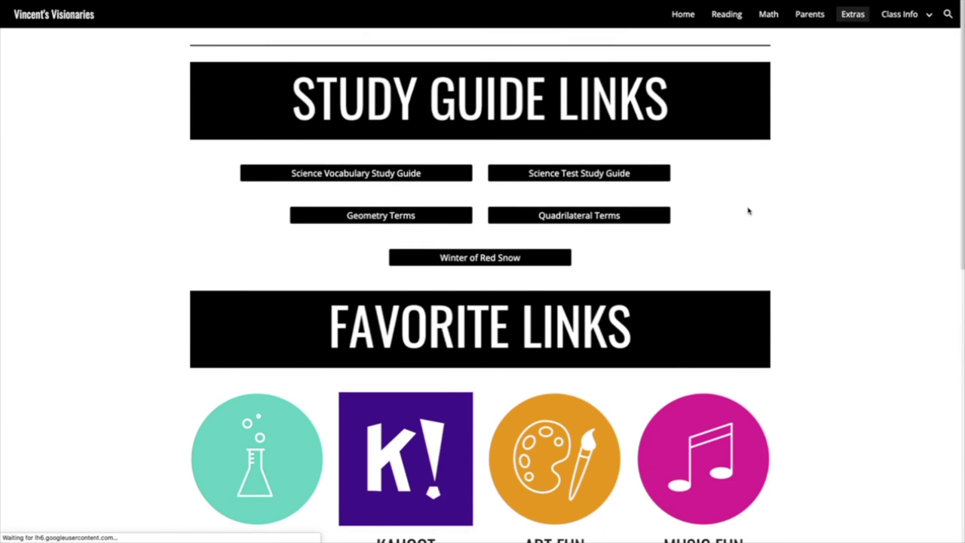
{"action": "scroll", "coordinate": [748, 210], "scroll_direction": "down", "scroll_amount": 3}
{"action": "scroll", "coordinate": [748, 212], "scroll_direction": "down", "scroll_amount": 2}
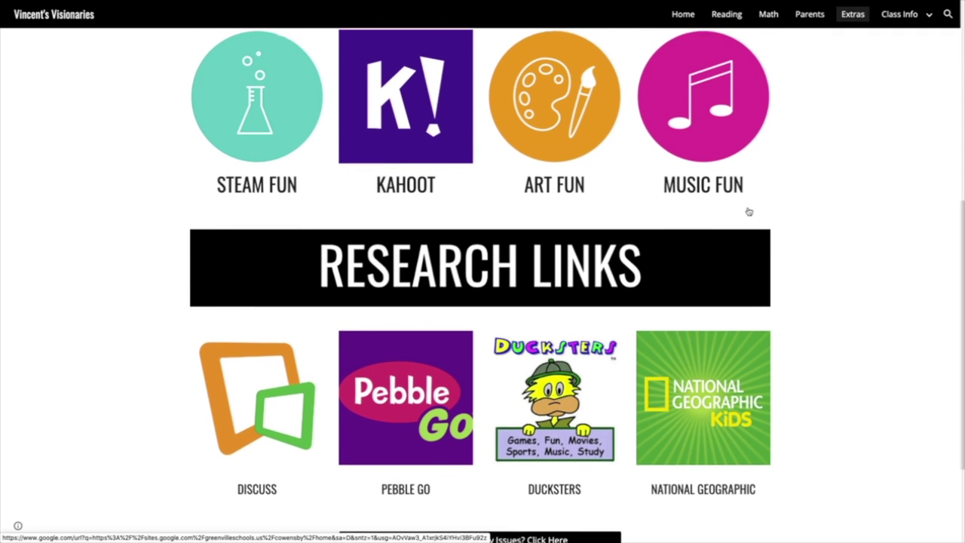
{"action": "scroll", "coordinate": [747, 211], "scroll_direction": "up", "scroll_amount": 1}
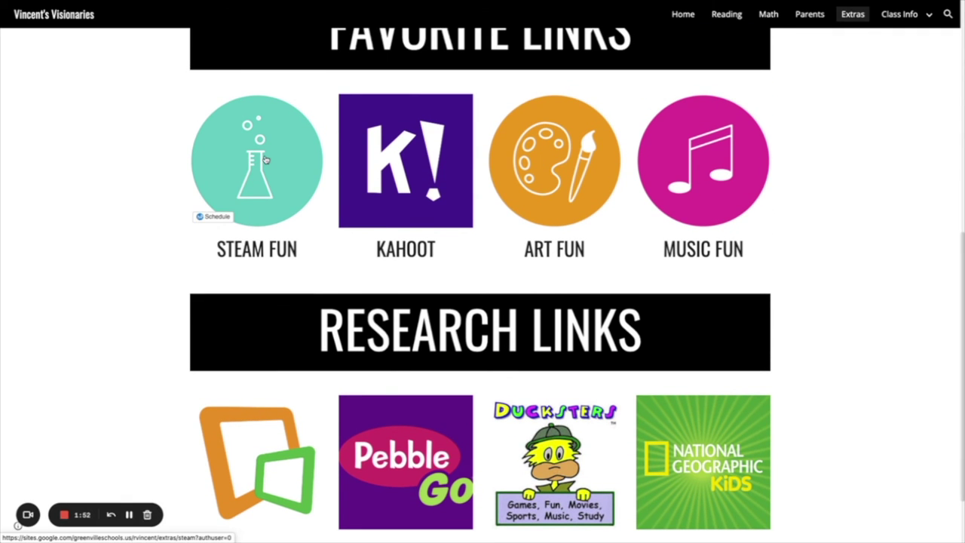
Open the STEAM FUN page and scroll through its Science, Create, Coding and Social Studies links.
{"action": "left_click", "coordinate": [265, 160]}
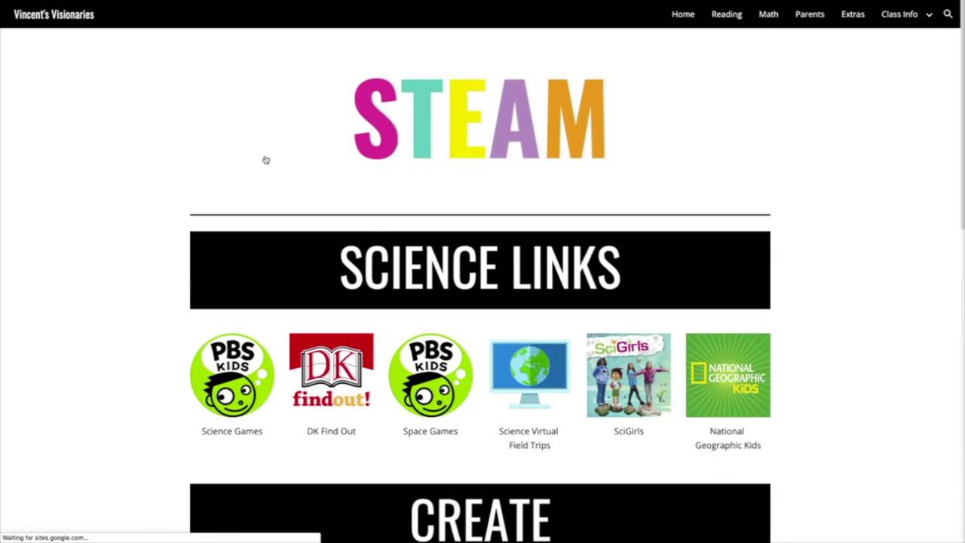
{"action": "scroll", "coordinate": [171, 209], "scroll_direction": "down", "scroll_amount": 2}
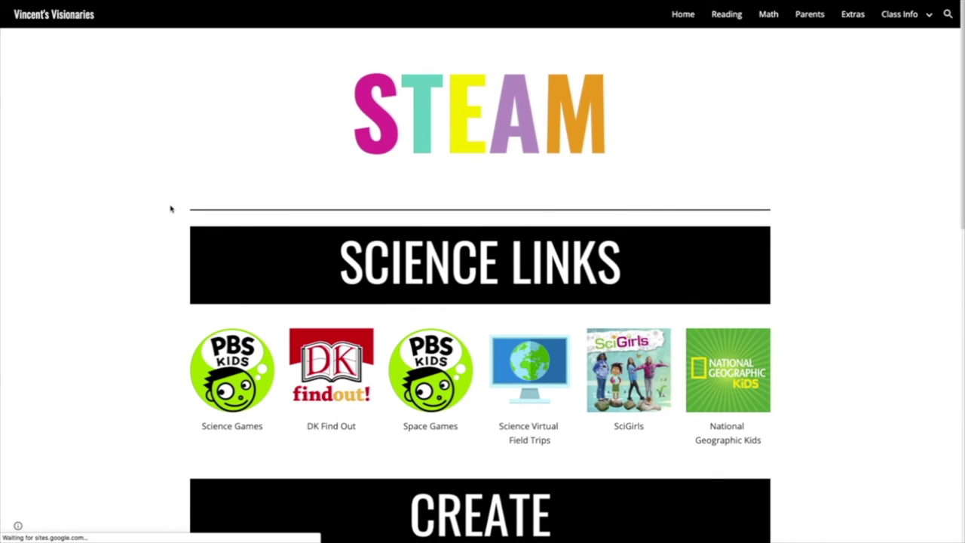
{"action": "scroll", "coordinate": [171, 209], "scroll_direction": "down", "scroll_amount": 3}
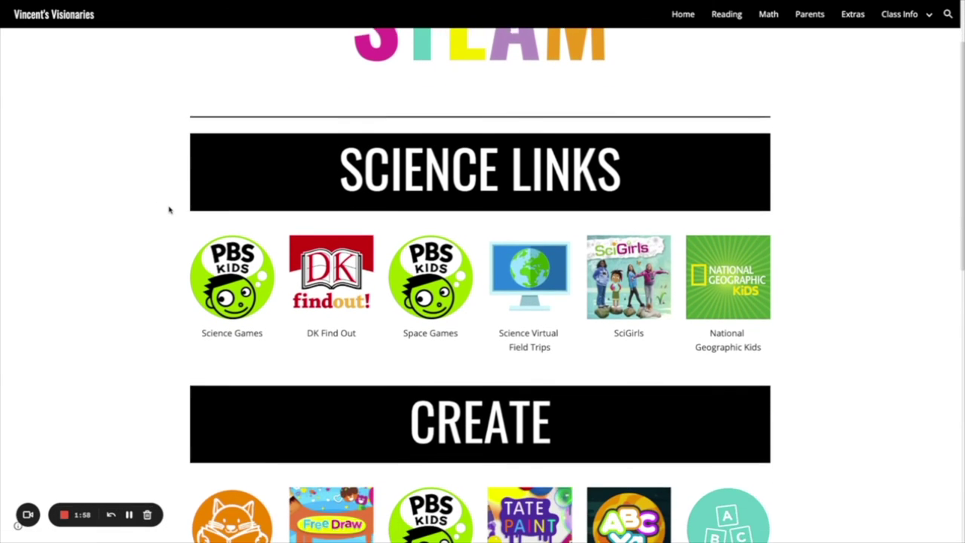
{"action": "scroll", "coordinate": [169, 210], "scroll_direction": "down", "scroll_amount": 5}
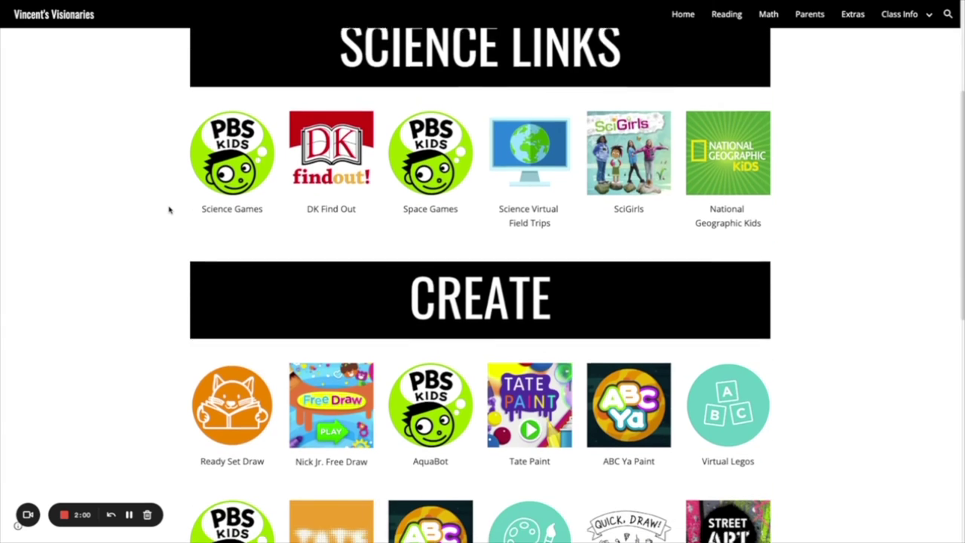
{"action": "scroll", "coordinate": [170, 211], "scroll_direction": "down", "scroll_amount": 4}
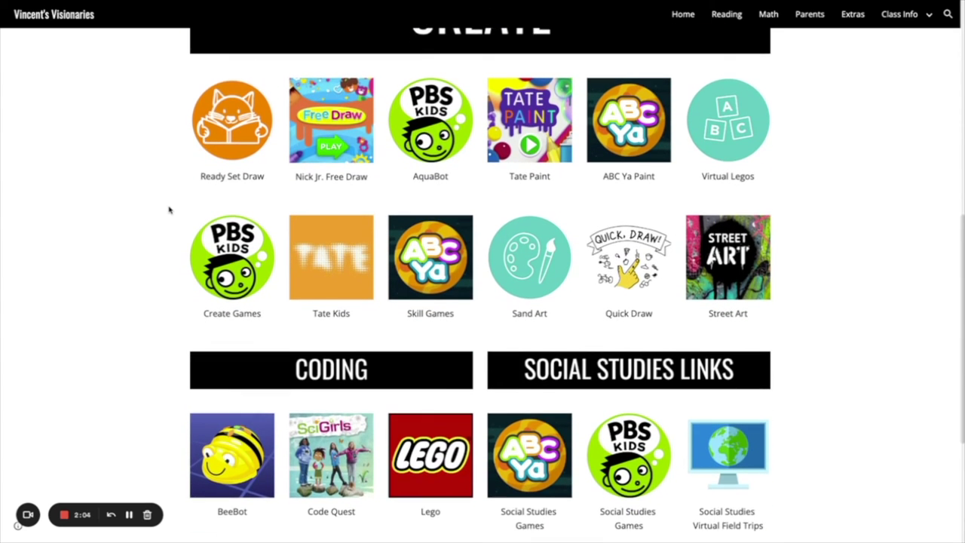
{"action": "scroll", "coordinate": [169, 210], "scroll_direction": "down", "scroll_amount": 2}
{"action": "scroll", "coordinate": [169, 210], "scroll_direction": "down", "scroll_amount": 5}
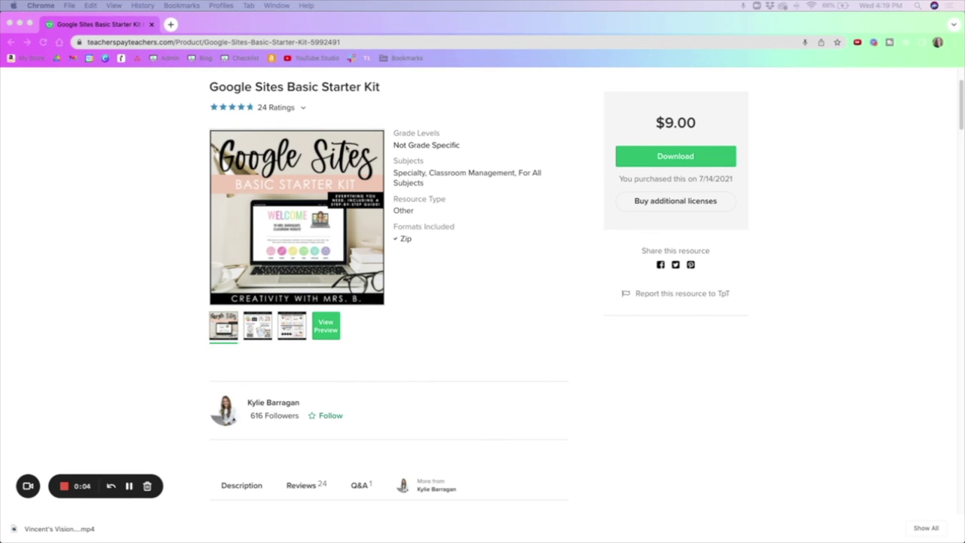
{"action": "left_click", "coordinate": [262, 329]}
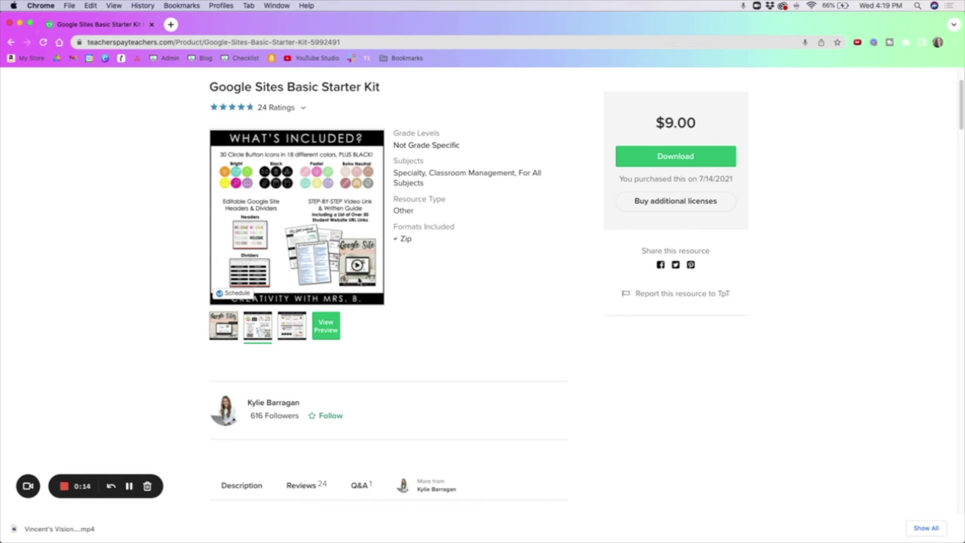
{"action": "left_click", "coordinate": [281, 334]}
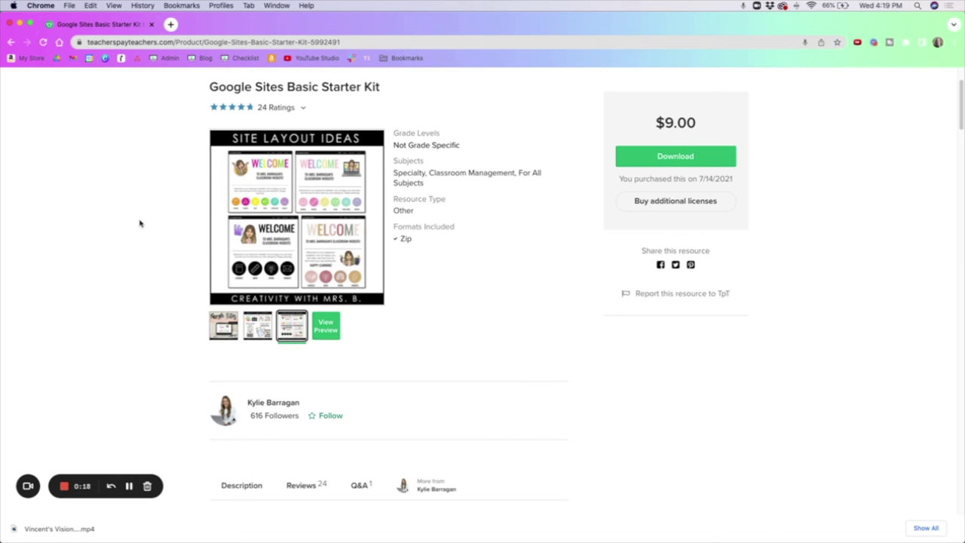
{"action": "scroll", "coordinate": [139, 223], "scroll_direction": "down", "scroll_amount": 1}
{"action": "scroll", "coordinate": [140, 223], "scroll_direction": "up", "scroll_amount": 1}
{"action": "left_click", "coordinate": [223, 325]}
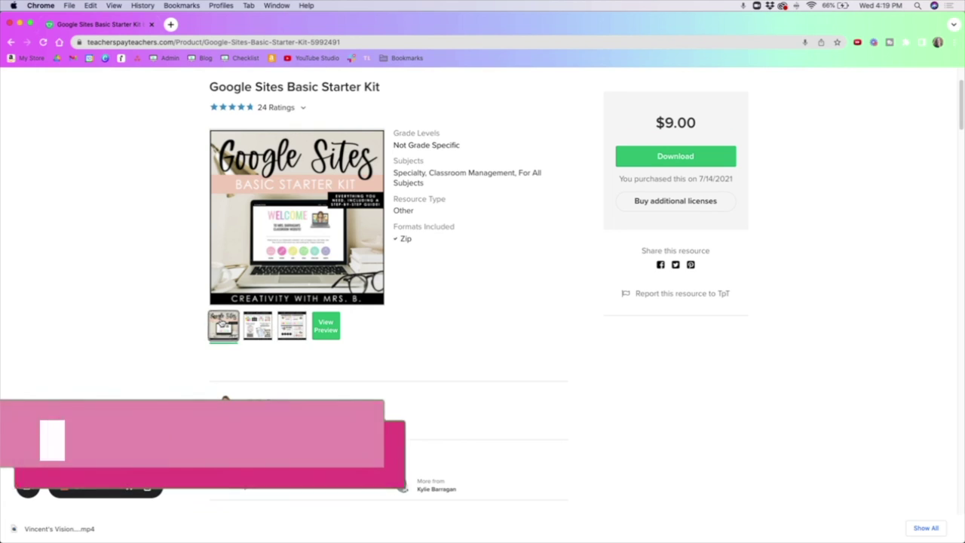